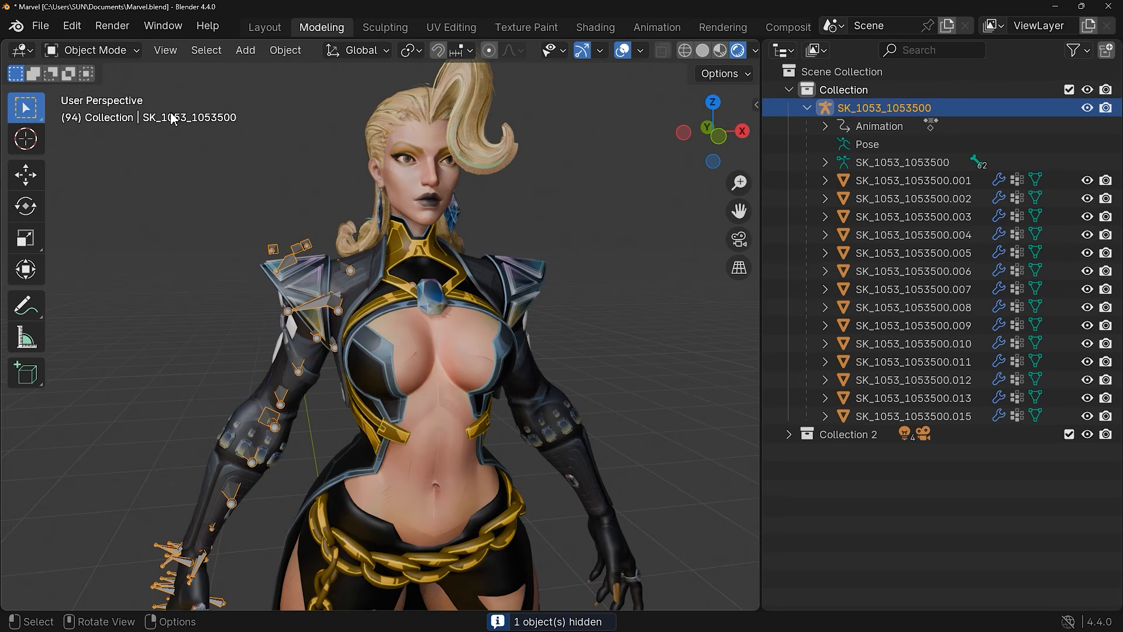
left_click(113, 115)
left_click_drag(242, 210, 370, 328)
left_click_drag(403, 251, 410, 342)
key("ctrl+z")
key("alt+a")
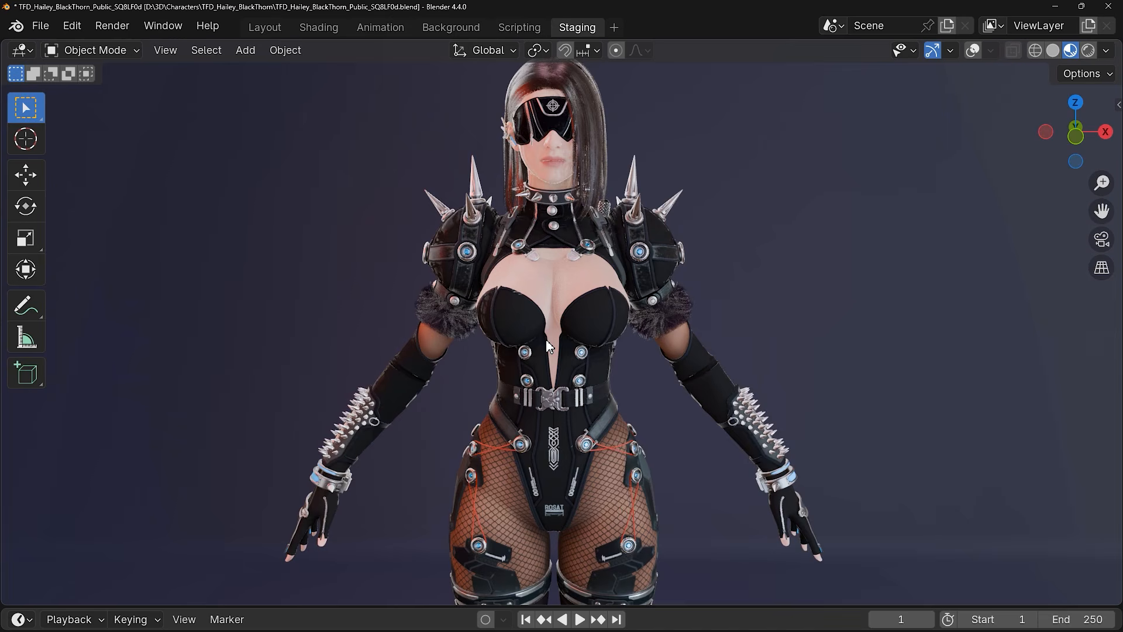
middle_click_drag(548, 345, 284, 339)
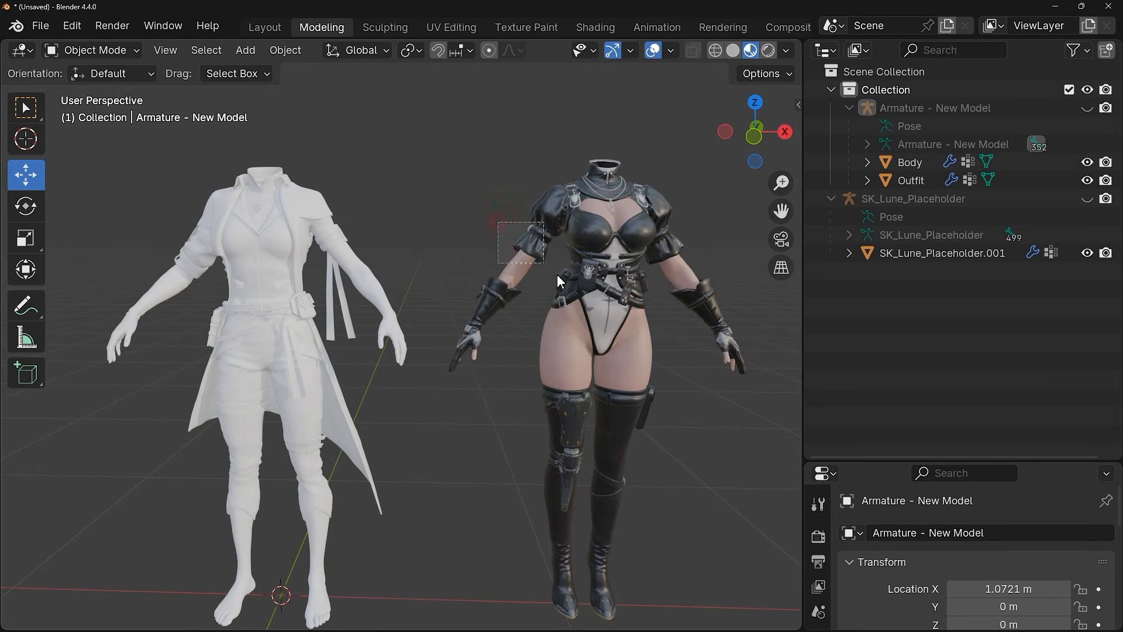
left_click_drag(558, 276, 651, 378)
left_click_drag(659, 610, 353, 562)
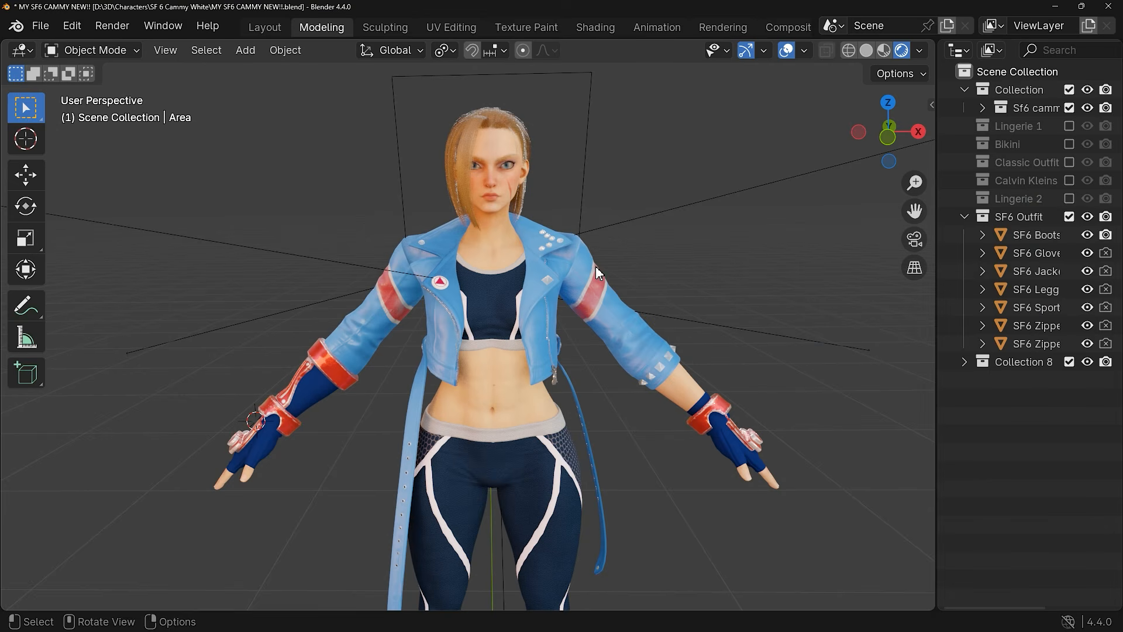
Step: Hide the character's SF6 jacket and SF6 gloves meshes
left_click(568, 269)
key("h")
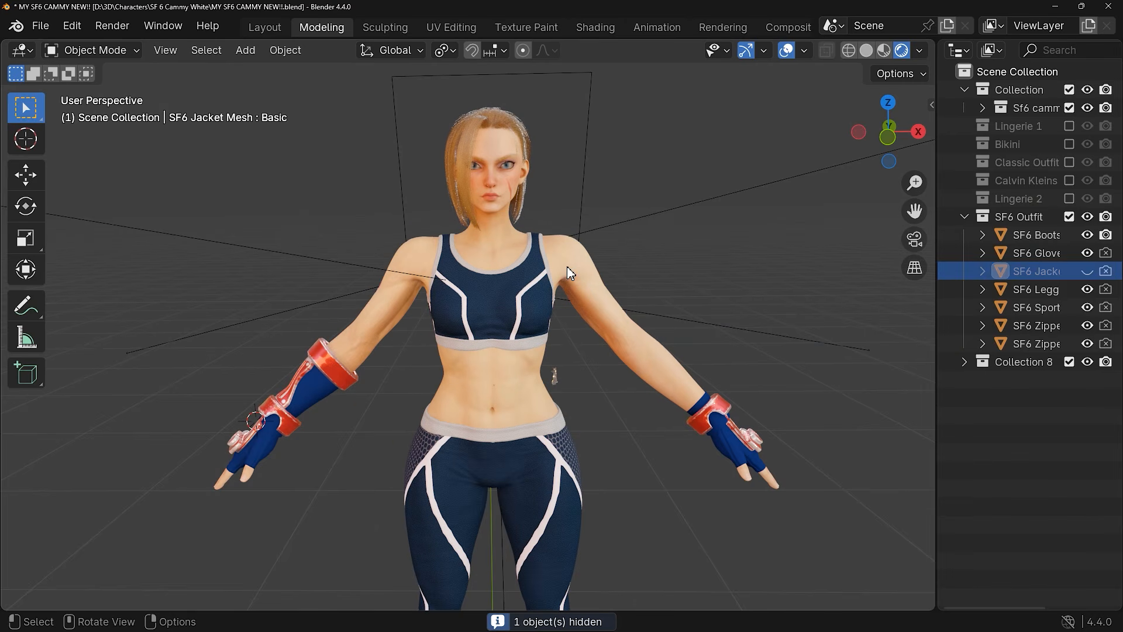
left_click(721, 425)
key("h")
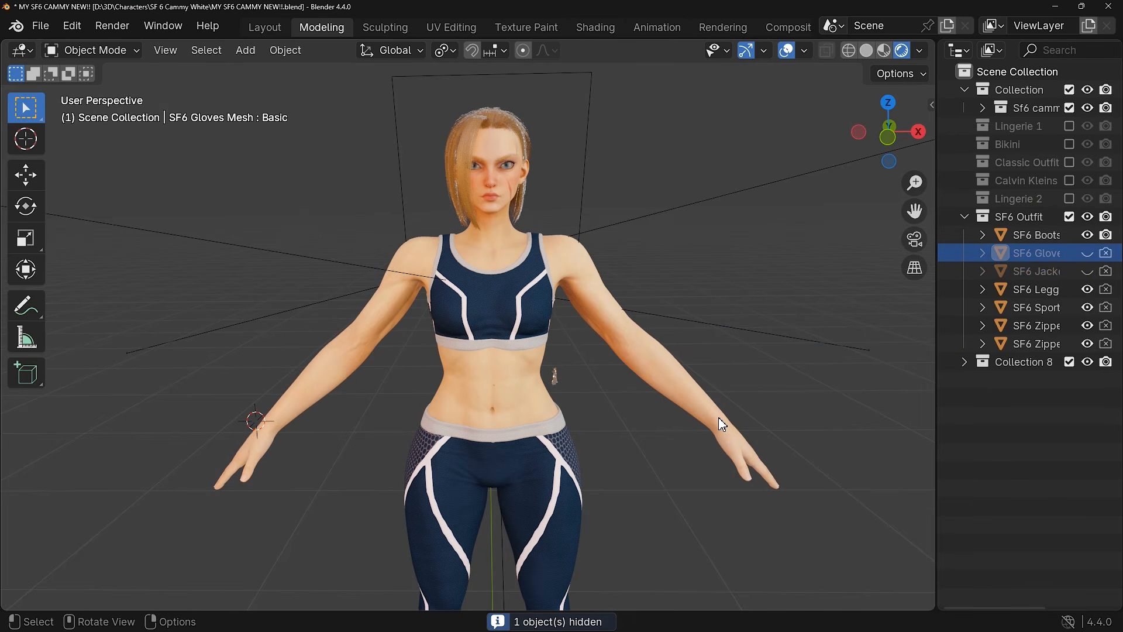
Step: Enable the Classic Outfit collection and exclude the SF6 Outfit collection from the scene
left_click(1070, 163)
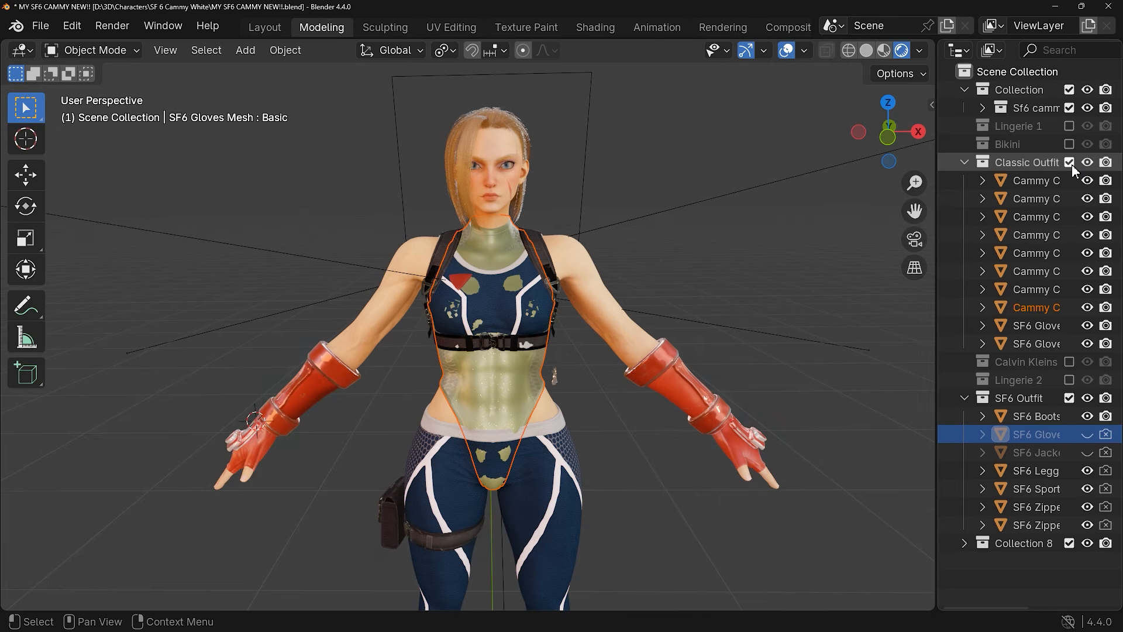
left_click(1068, 398)
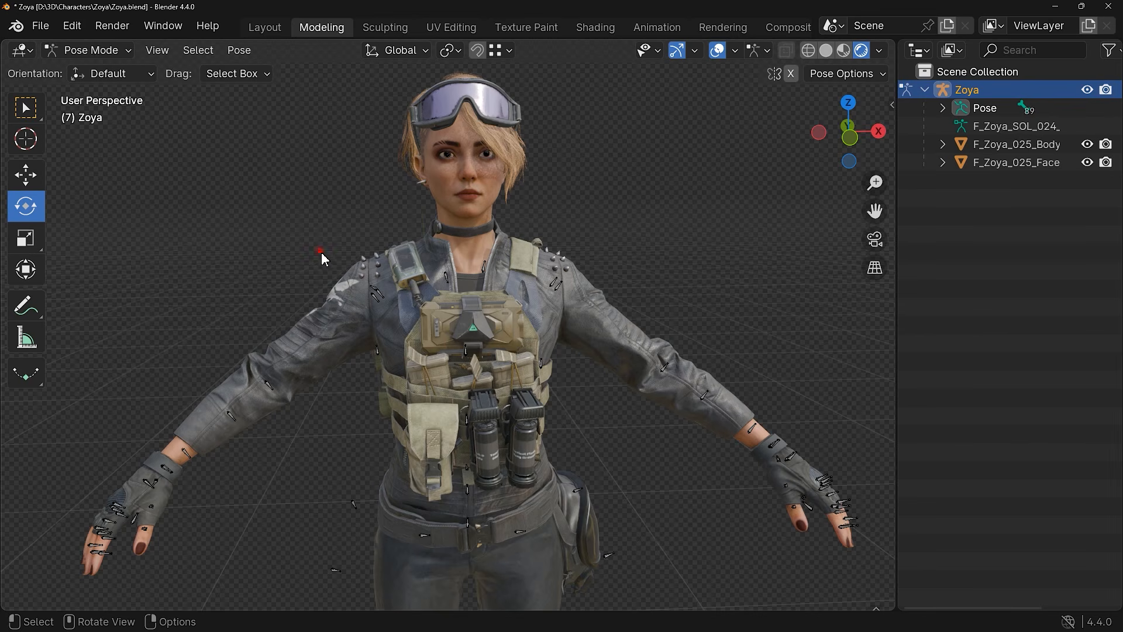
left_click_drag(323, 258, 402, 317)
left_click_drag(441, 269, 490, 253)
key("alt+r")
key("alt+a")
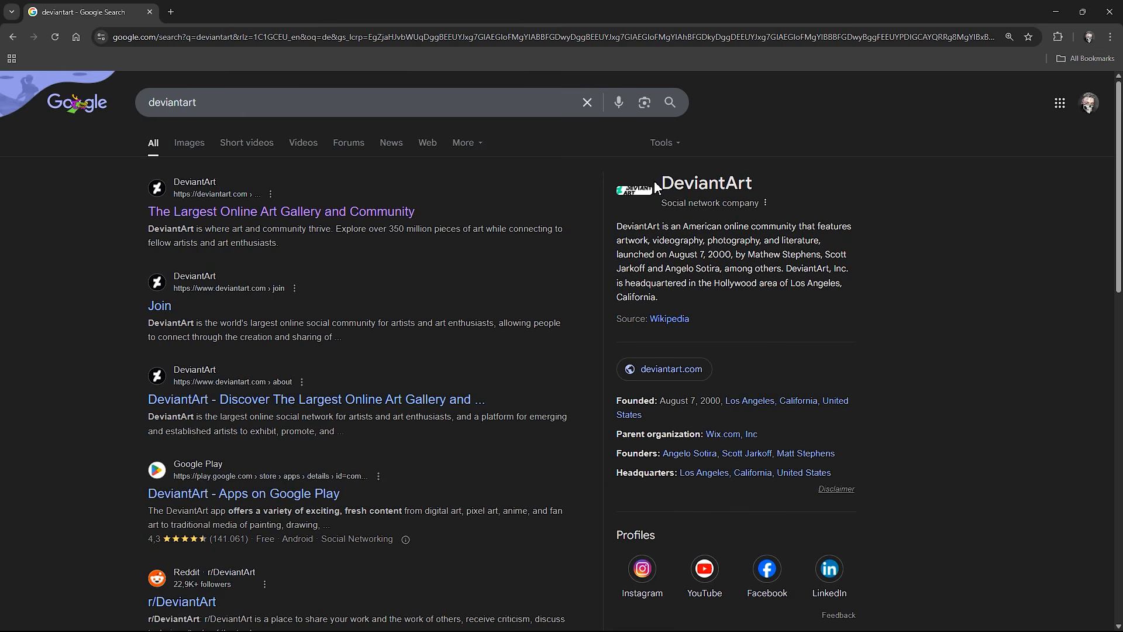
Step: Switch to the browser and open the DeviantArt website from the Google results for "deviantart"
left_click_drag(656, 181, 772, 184)
left_click(773, 185)
left_click(199, 104)
left_click(204, 120)
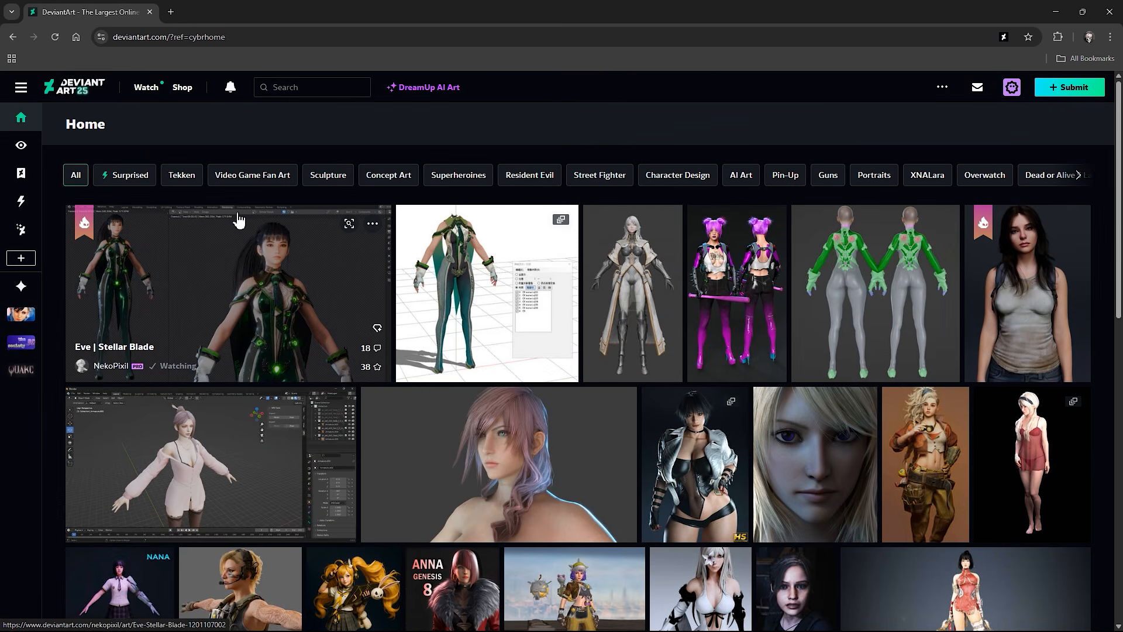
Step: Check the DeviantArt account menu and look through the recommended works on the home page
left_click(1012, 88)
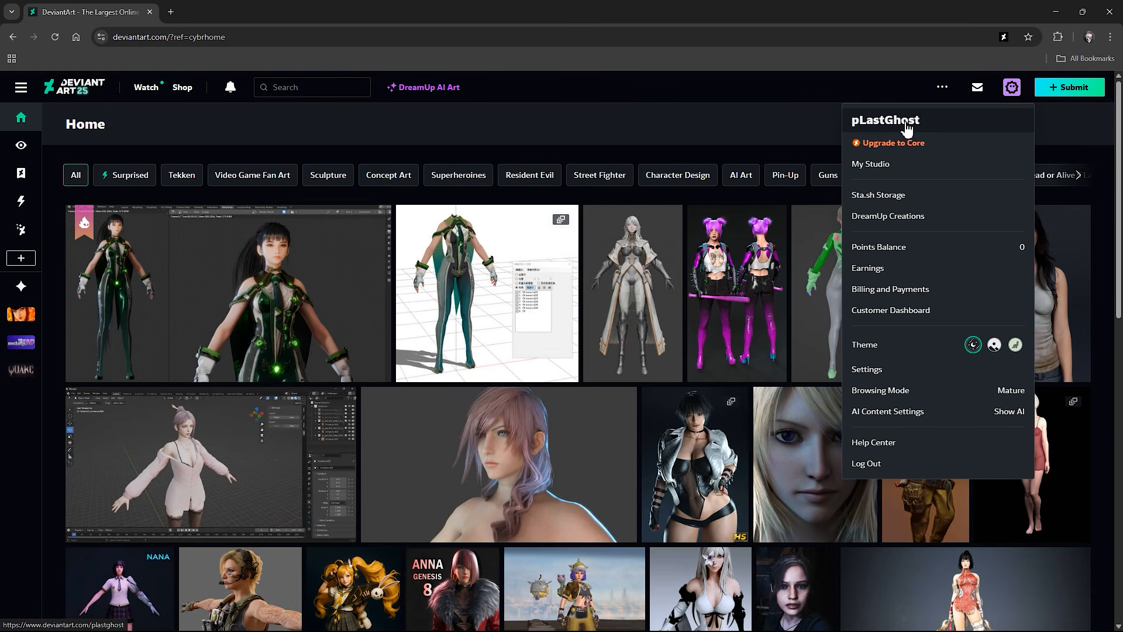
left_click(696, 128)
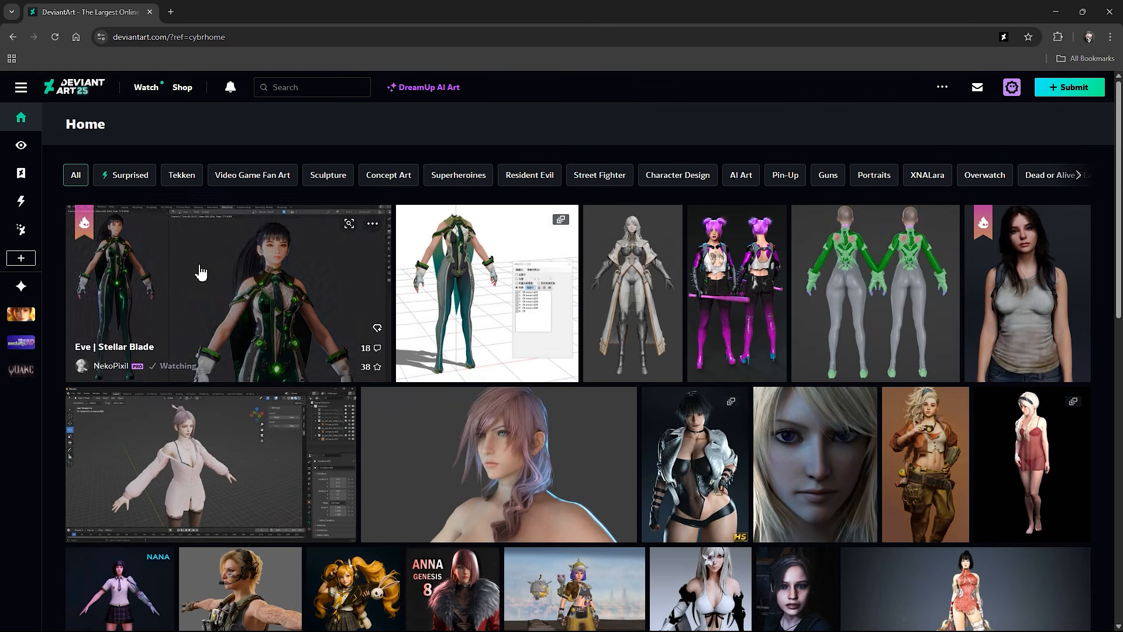
scroll(572, 302, "down", 2)
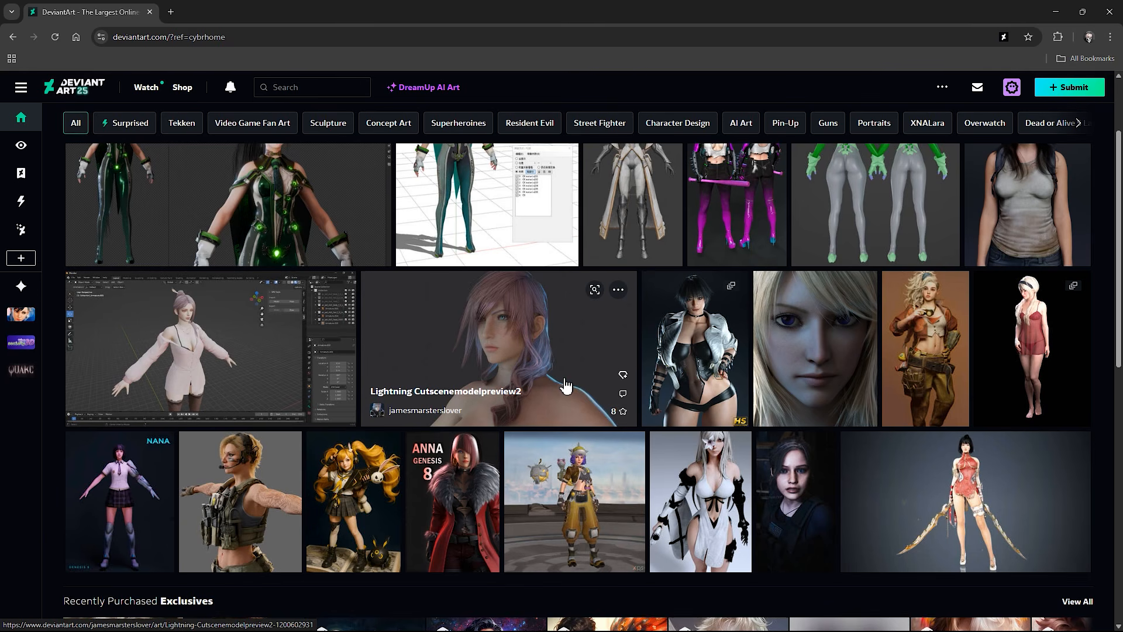
scroll(565, 386, "up", 2)
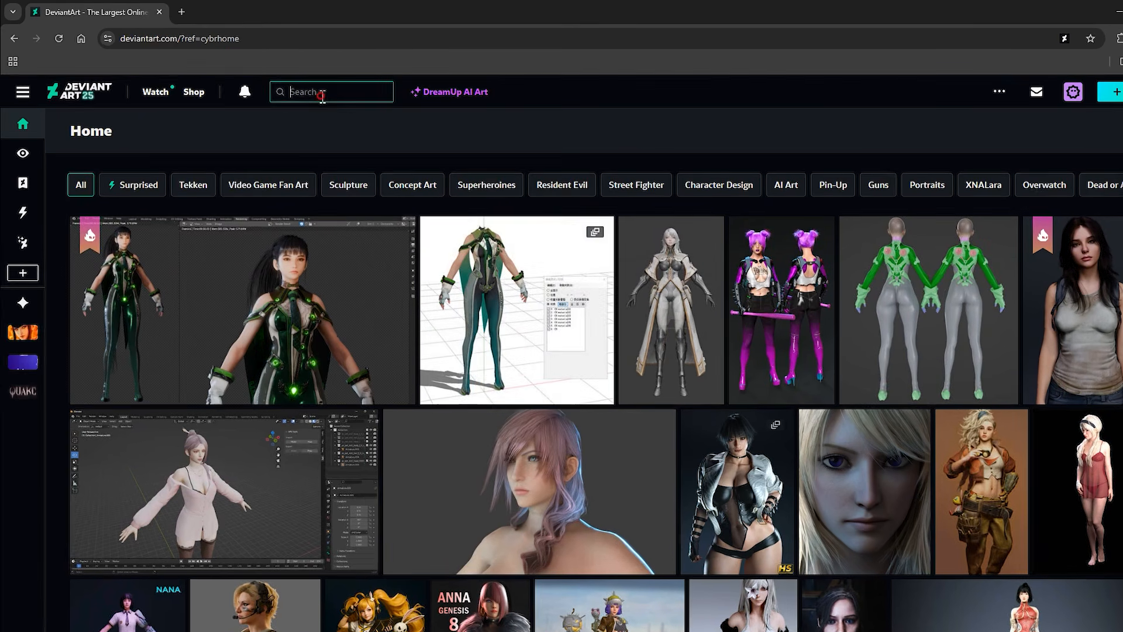
Step: Search DeviantArt for "FBX Model" and look through the results
left_click(297, 89)
type("FBX Mo")
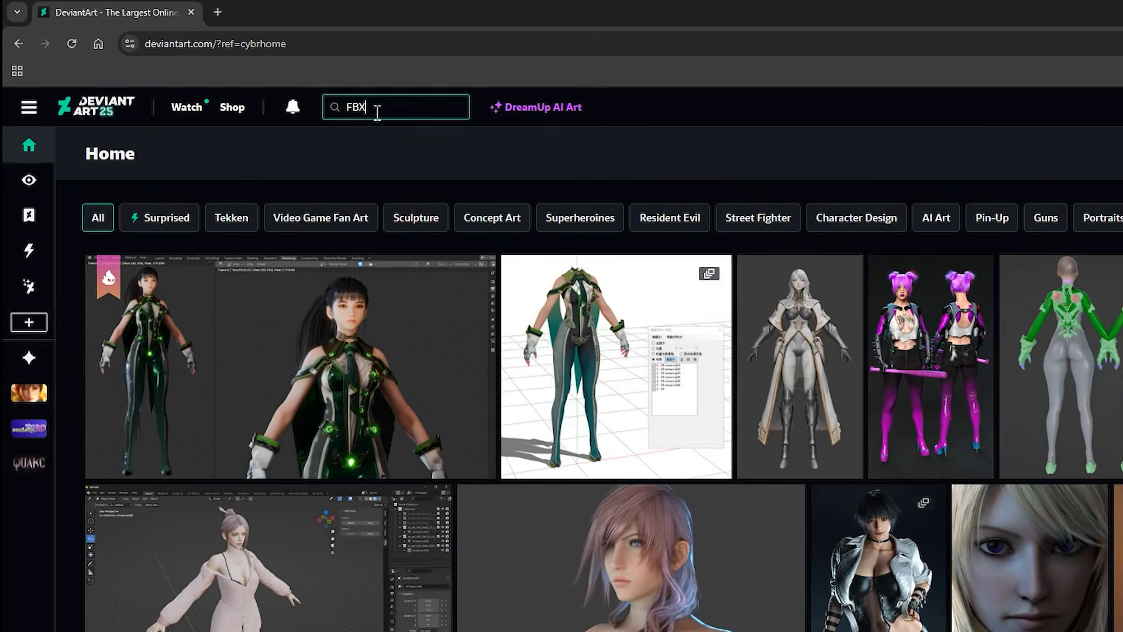
type("del")
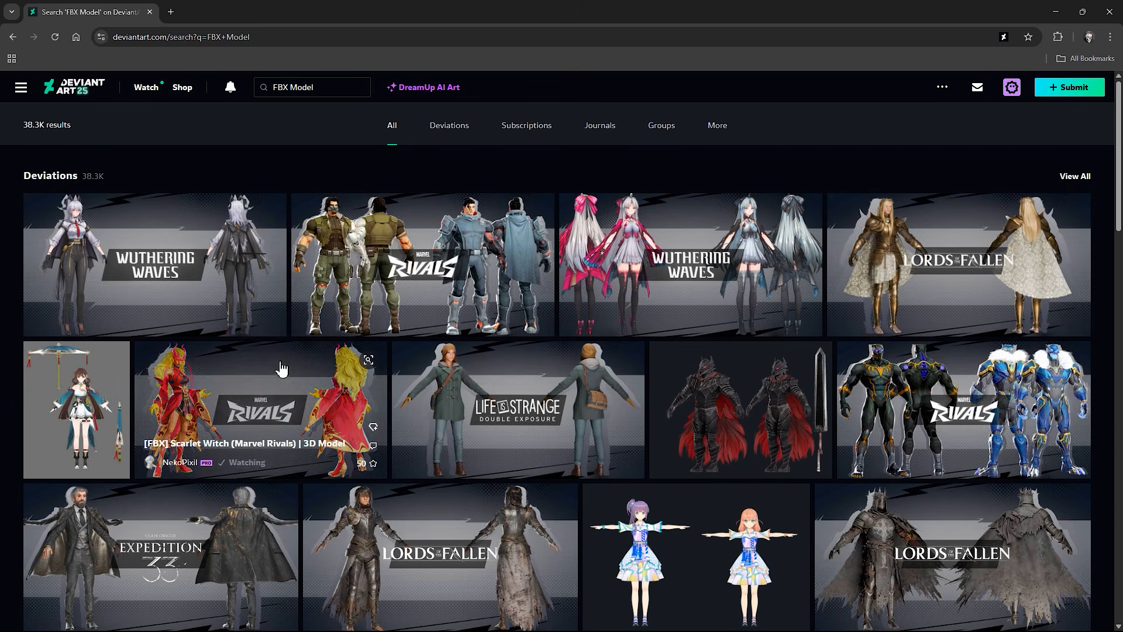
scroll(647, 318, "down", 4)
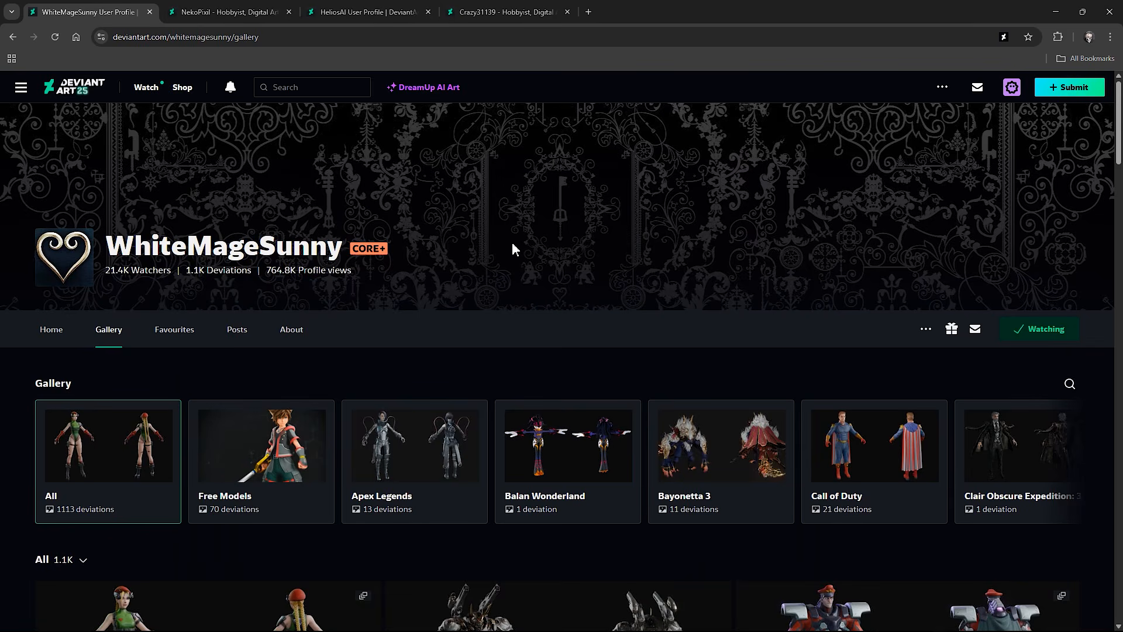
Step: Look through the model galleries of the creators WhiteMageSunny and NekoPixil
scroll(512, 241, "down", 1)
scroll(513, 245, "down", 15)
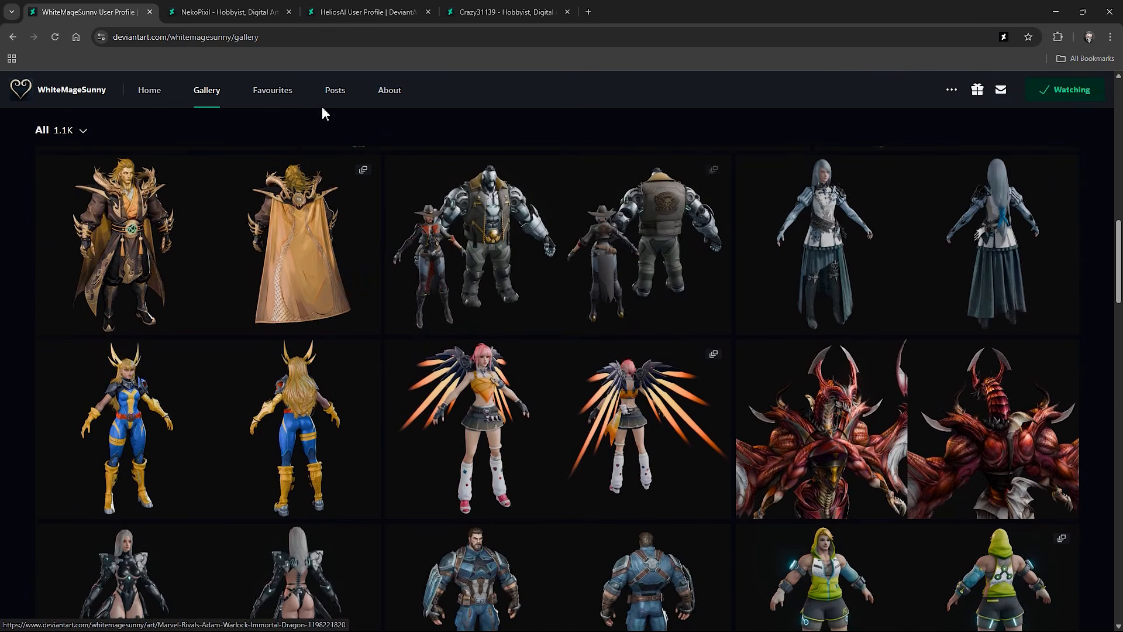
left_click(265, 16)
scroll(488, 243, "down", 1)
scroll(489, 242, "down", 13)
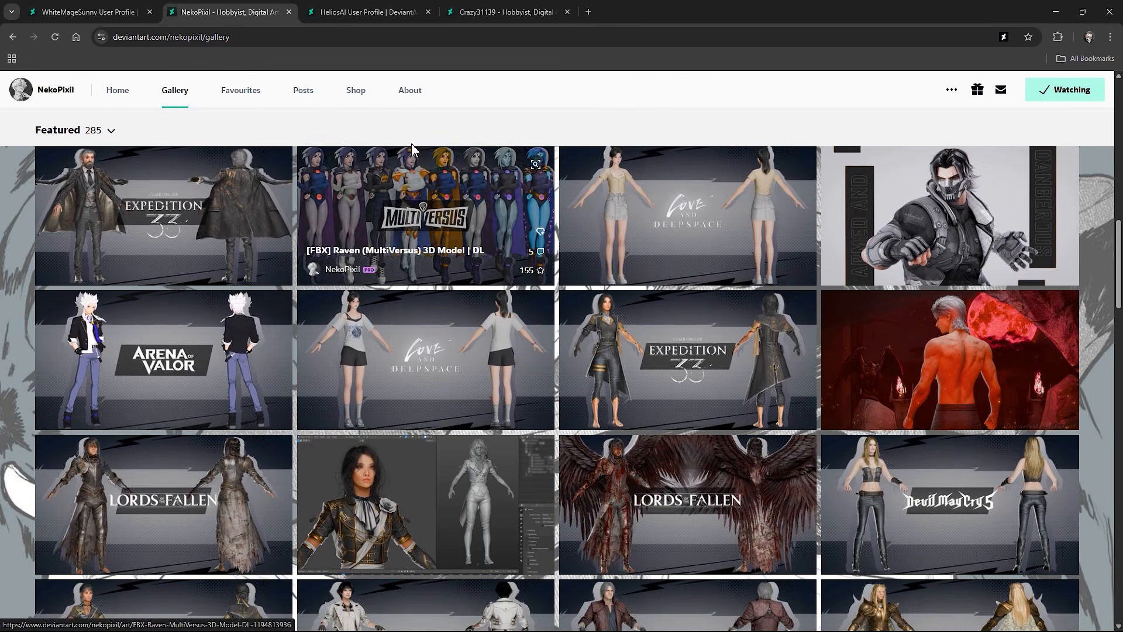
Step: Look through the model galleries of the creators HeliosAl and Crazy31139
left_click(362, 12)
scroll(521, 277, "down", 9)
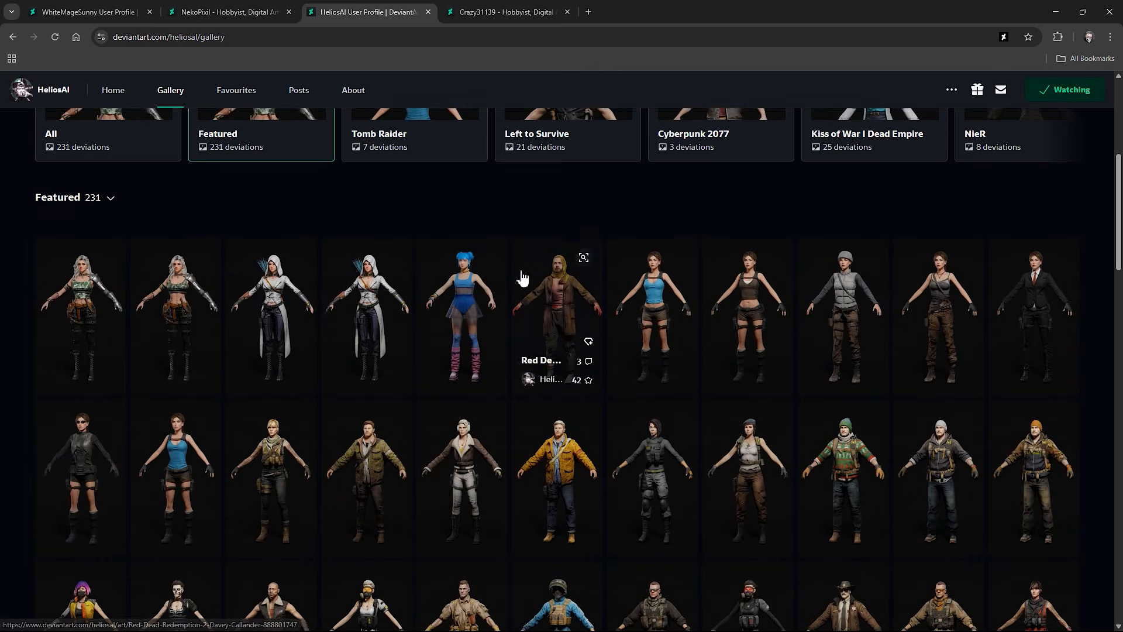
left_click(462, 13)
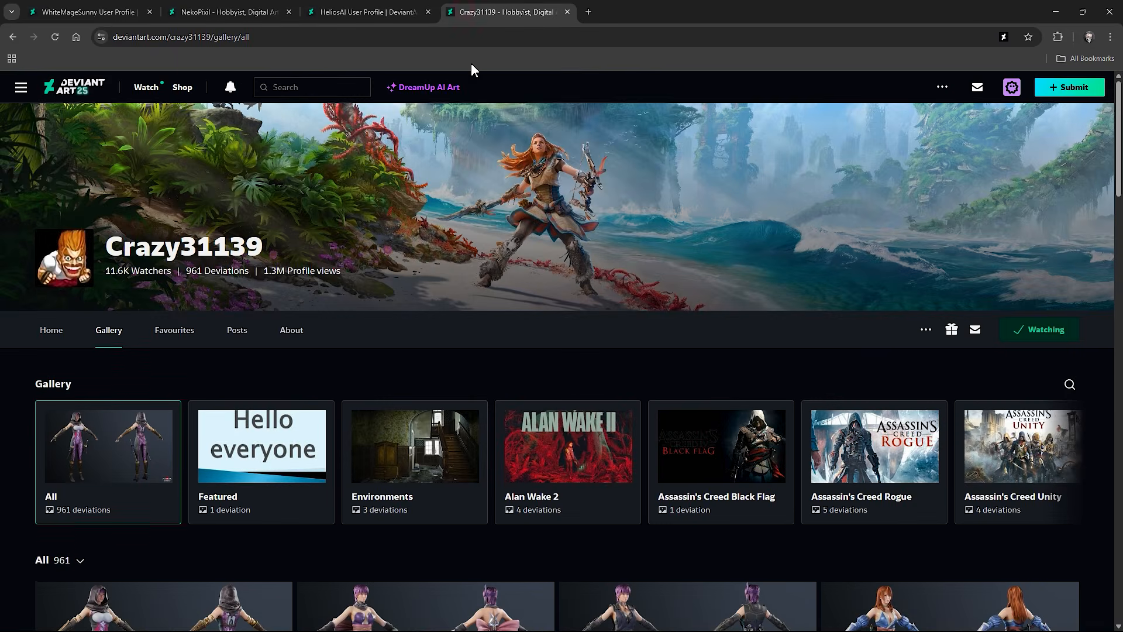
scroll(509, 234, "down", 8)
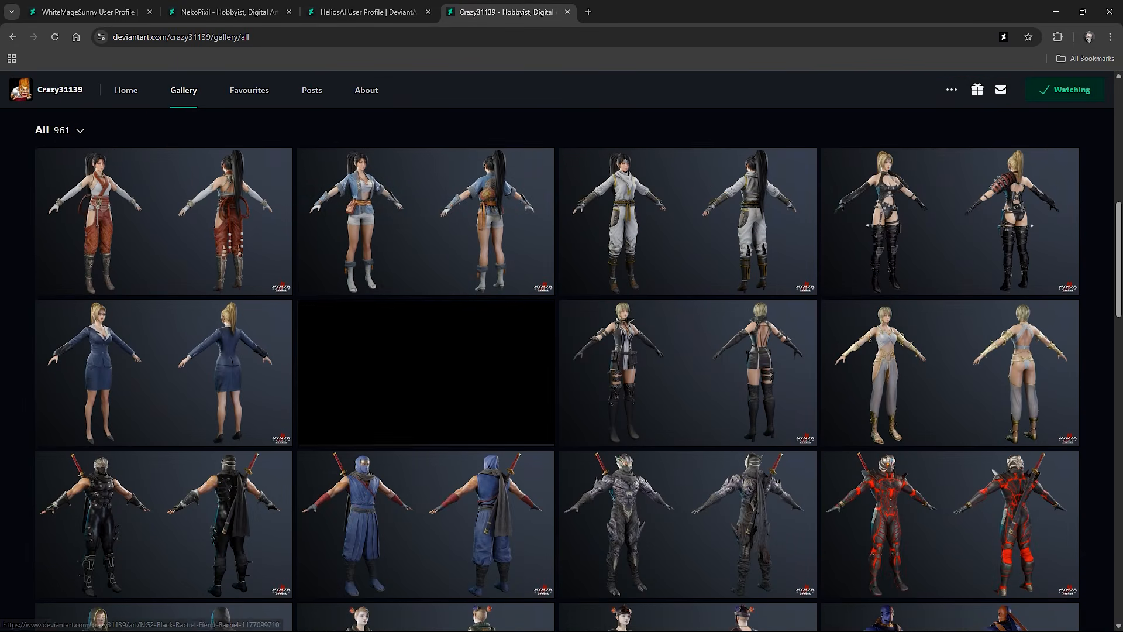
scroll(456, 398, "up", 7)
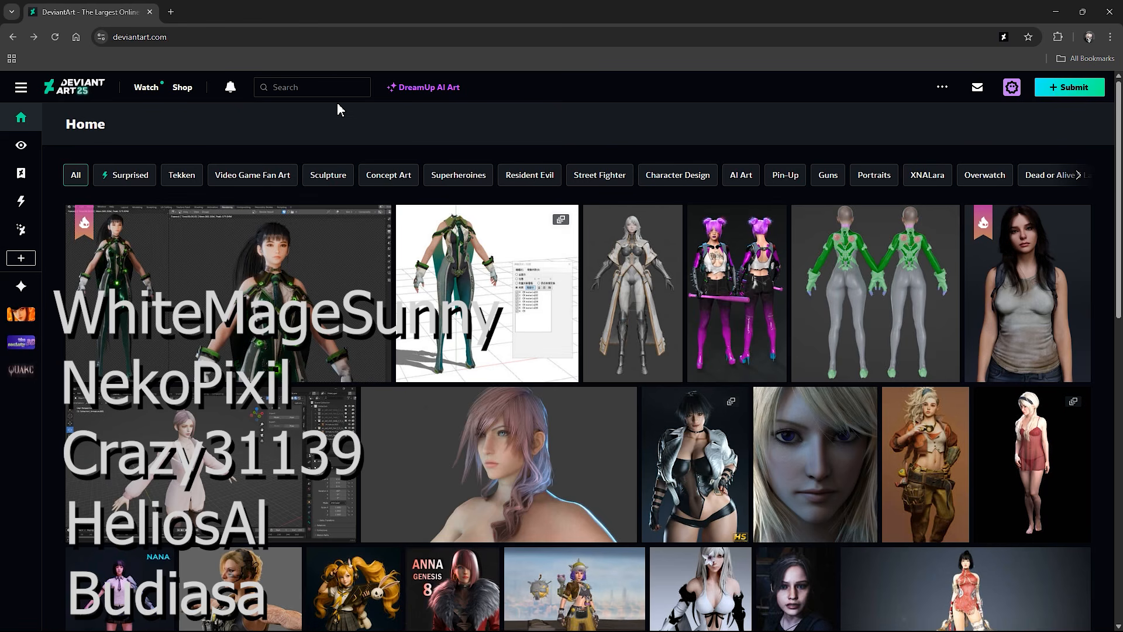
Step: Search DeviantArt for "WhiteMageSunny" and open that creator's profile
key("Return")
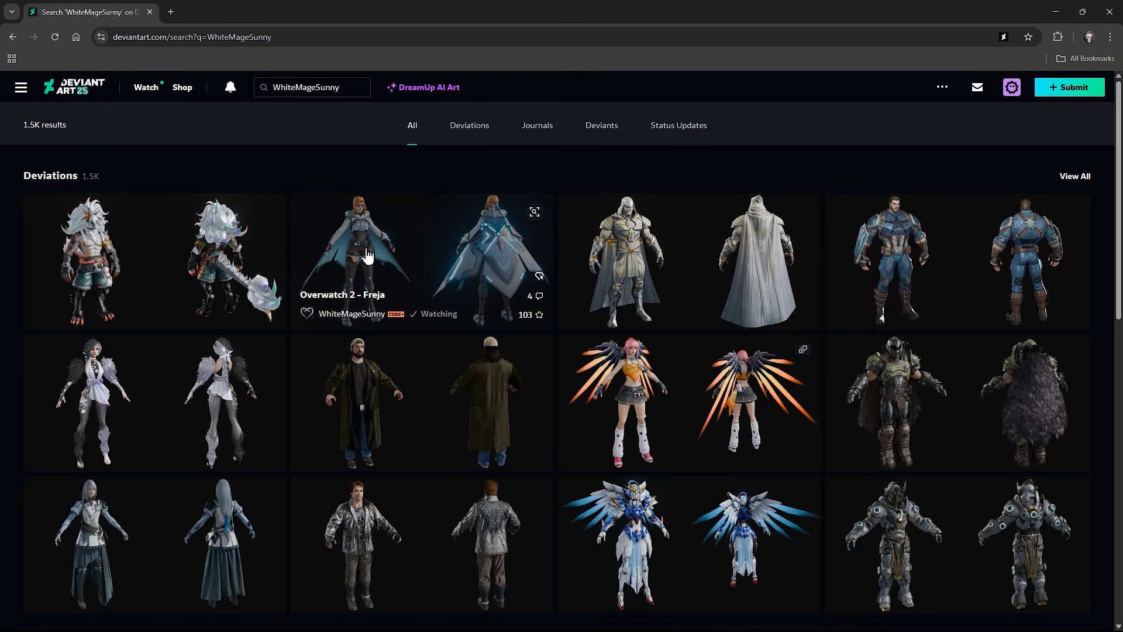
mouse_move(343, 318)
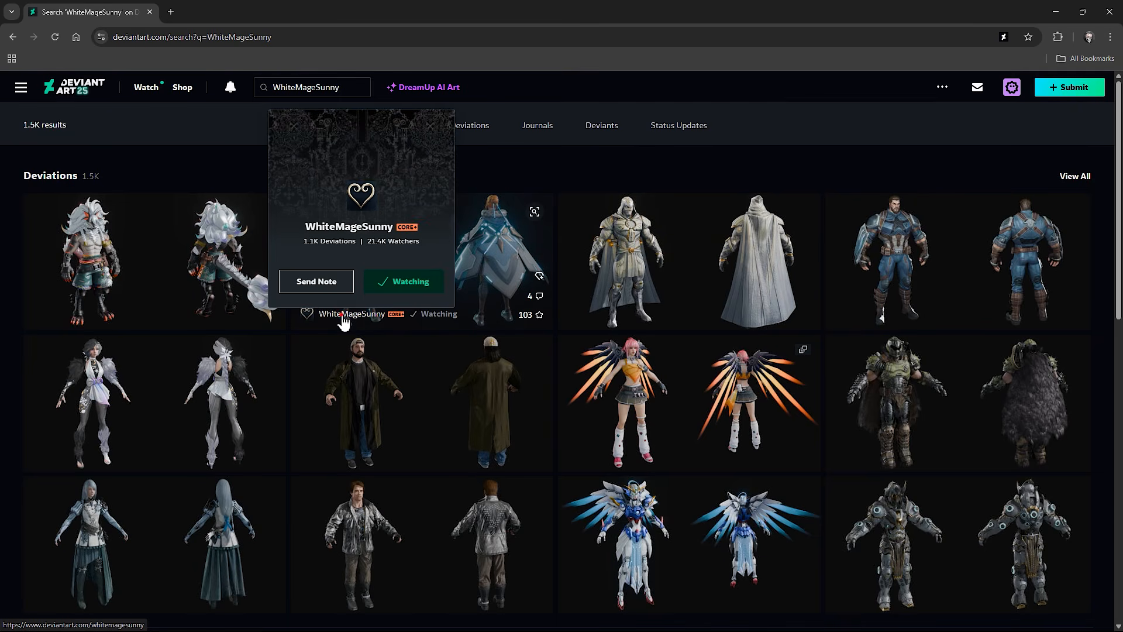
left_click(343, 316)
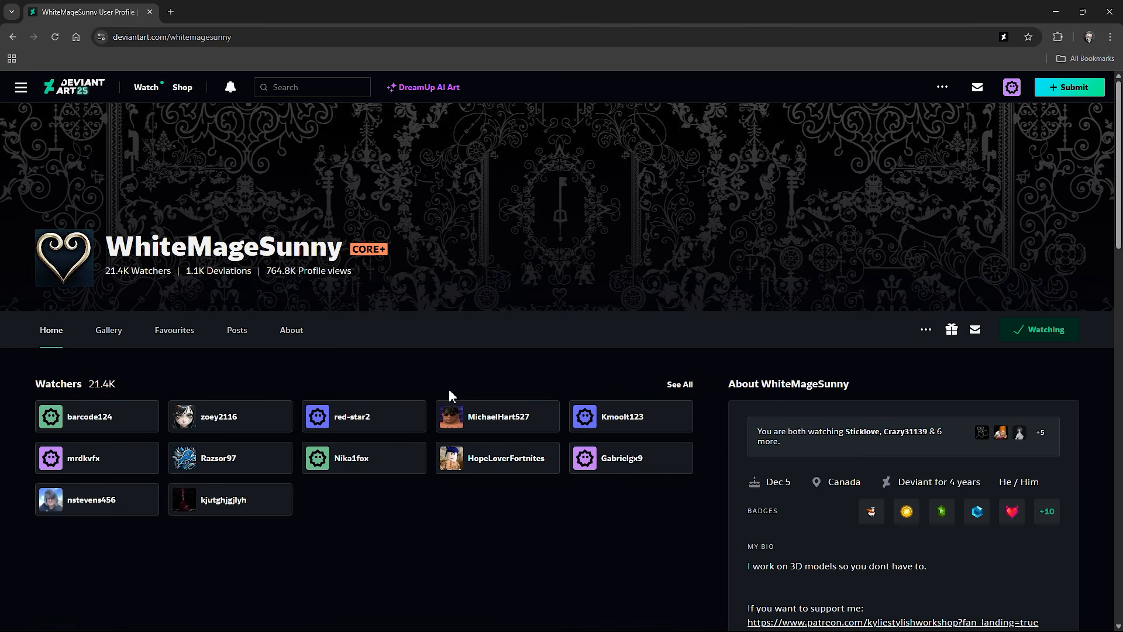
Step: Open the "Marvel Rivals - Emma Frost (X-Revolution)" model page from the creator's gallery
left_click(108, 331)
scroll(117, 340, "down", 2)
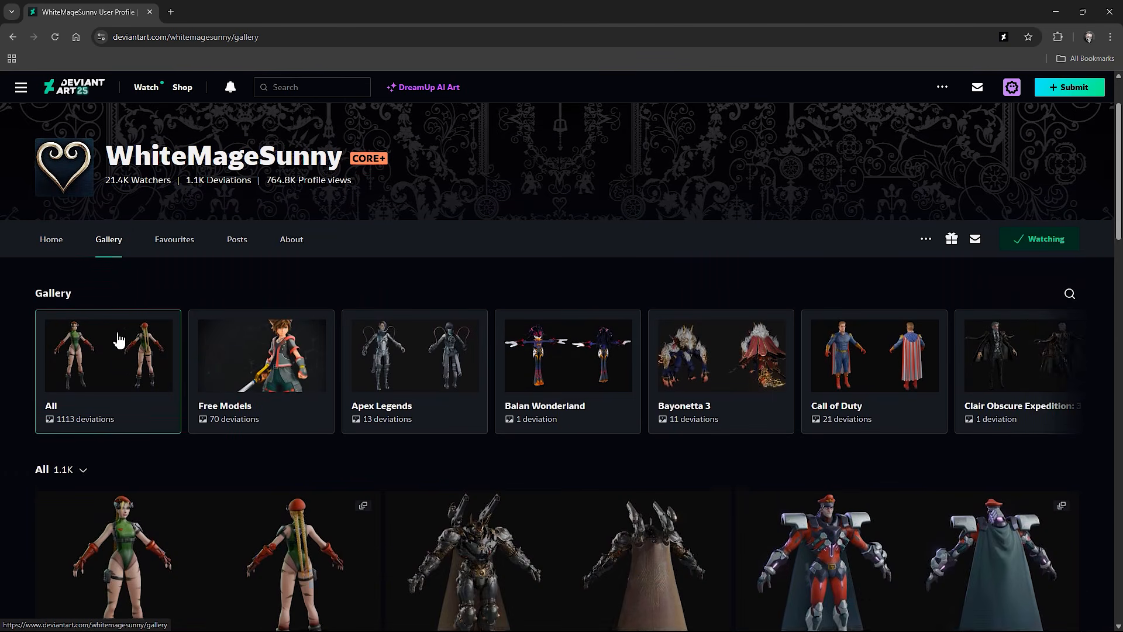
scroll(182, 333, "down", 4)
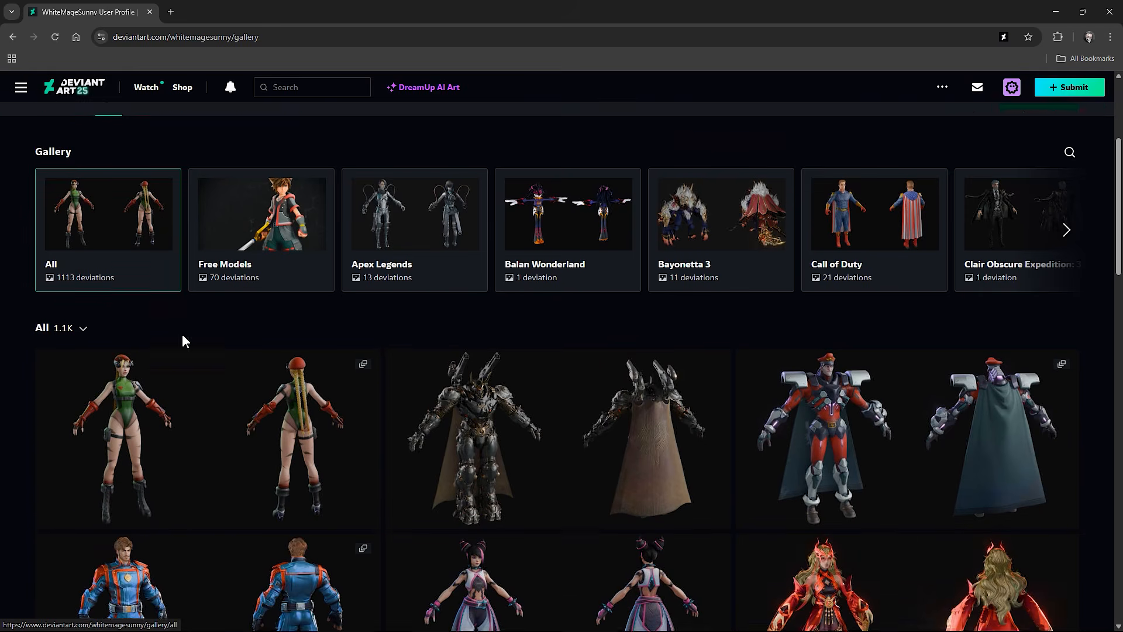
scroll(658, 375, "down", 15)
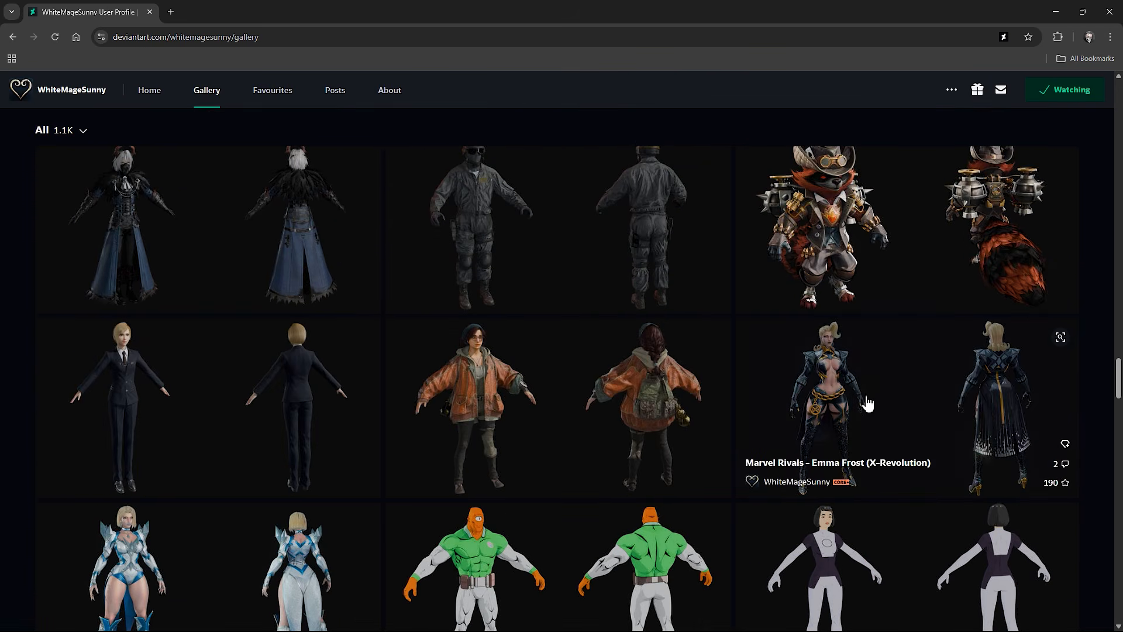
left_click(853, 396)
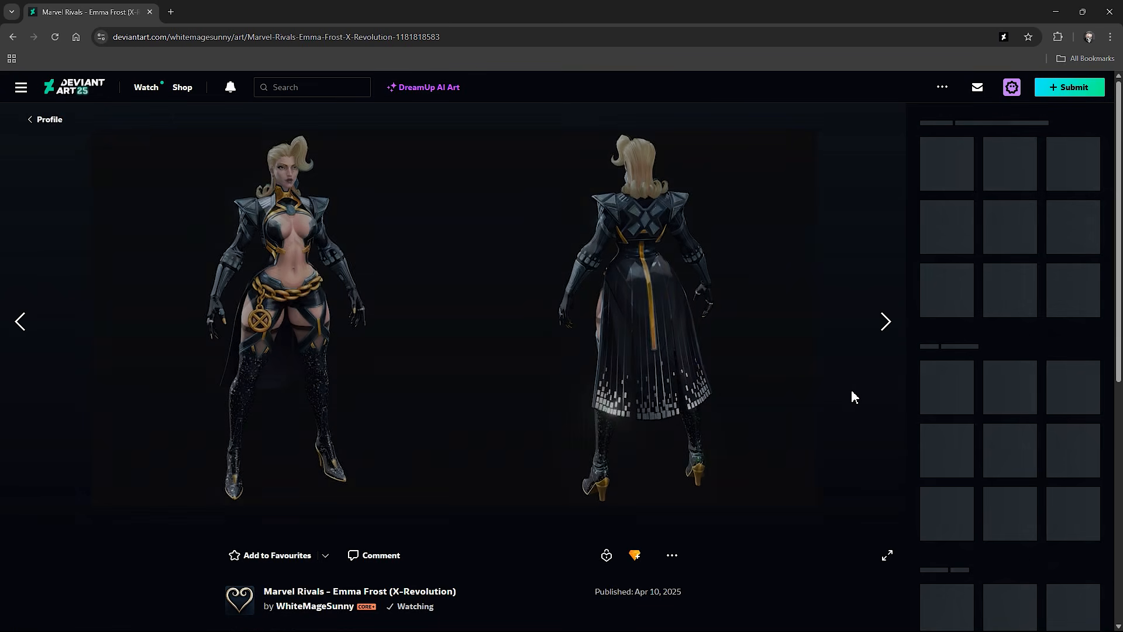
Step: Open the Google Drive download link for the raw FBX files given in the Emma Frost model's description
scroll(374, 318, "down", 9)
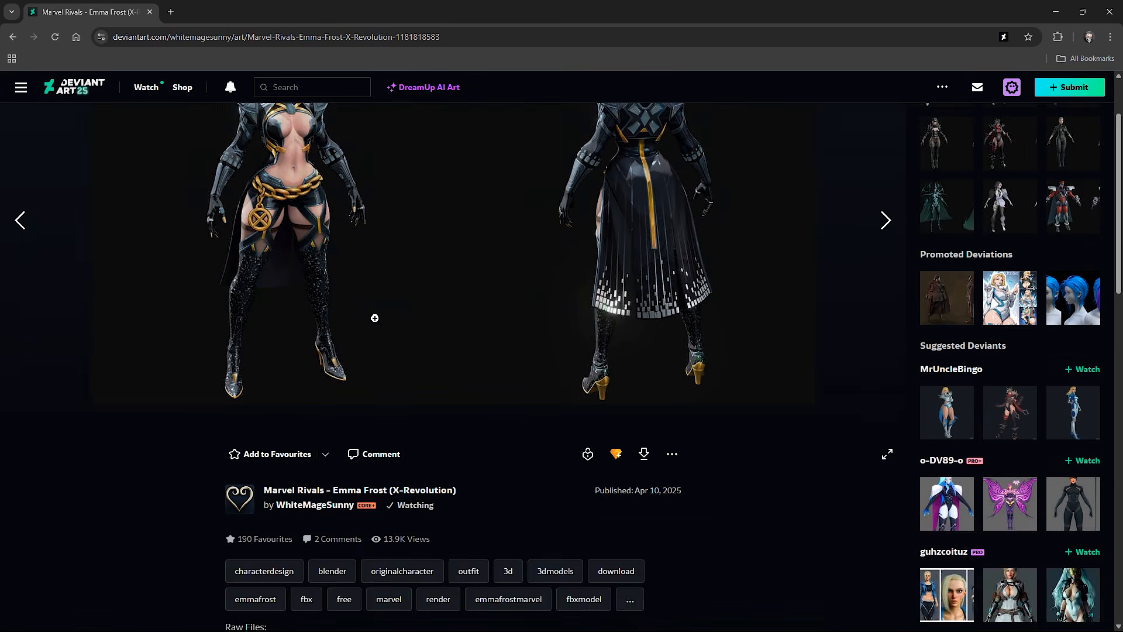
scroll(376, 326, "up", 3)
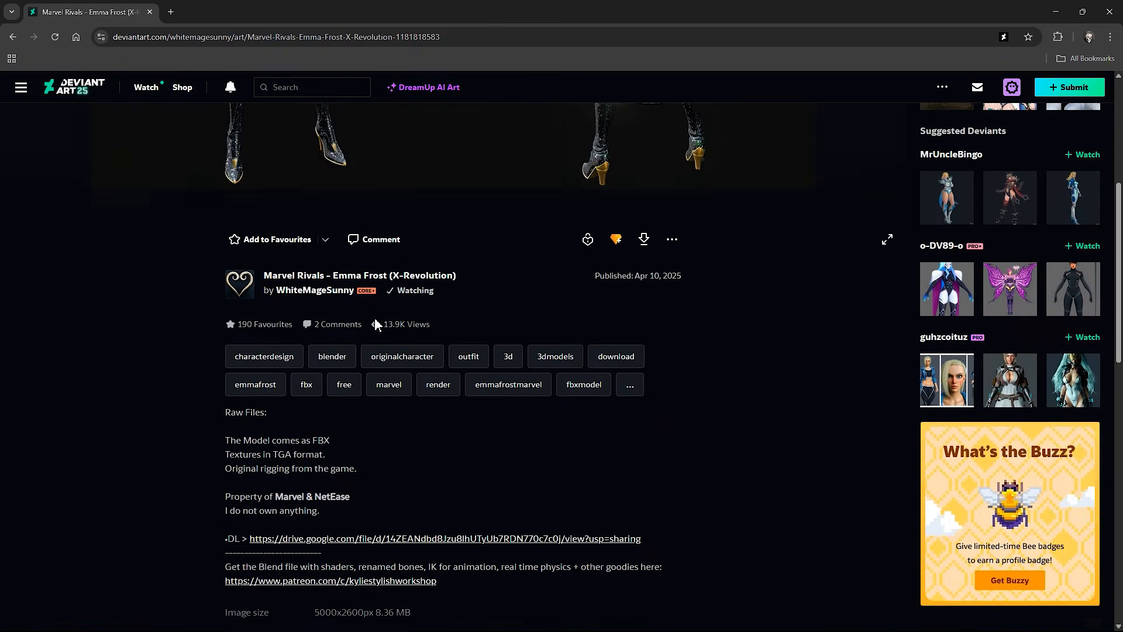
scroll(376, 321, "down", 4)
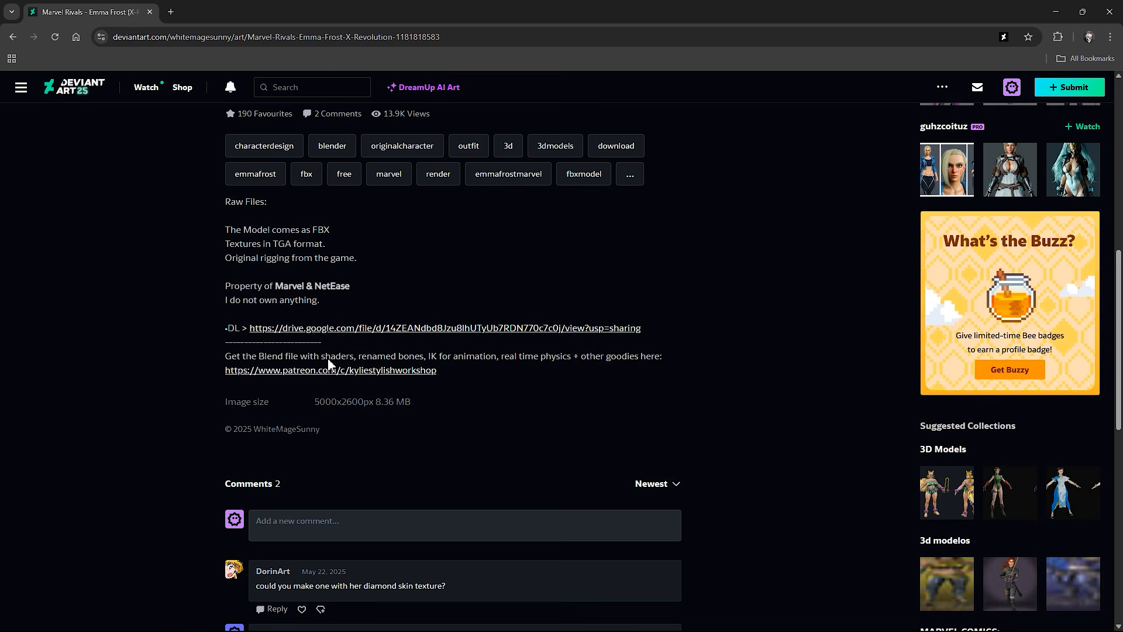
left_click_drag(226, 329, 237, 329)
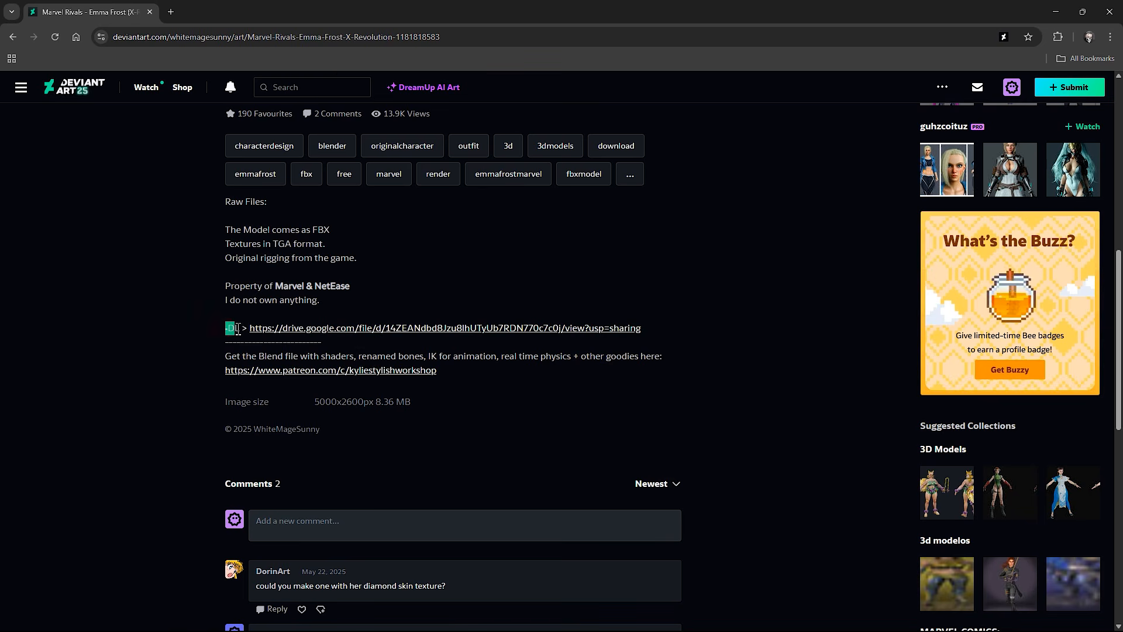
left_click(306, 319)
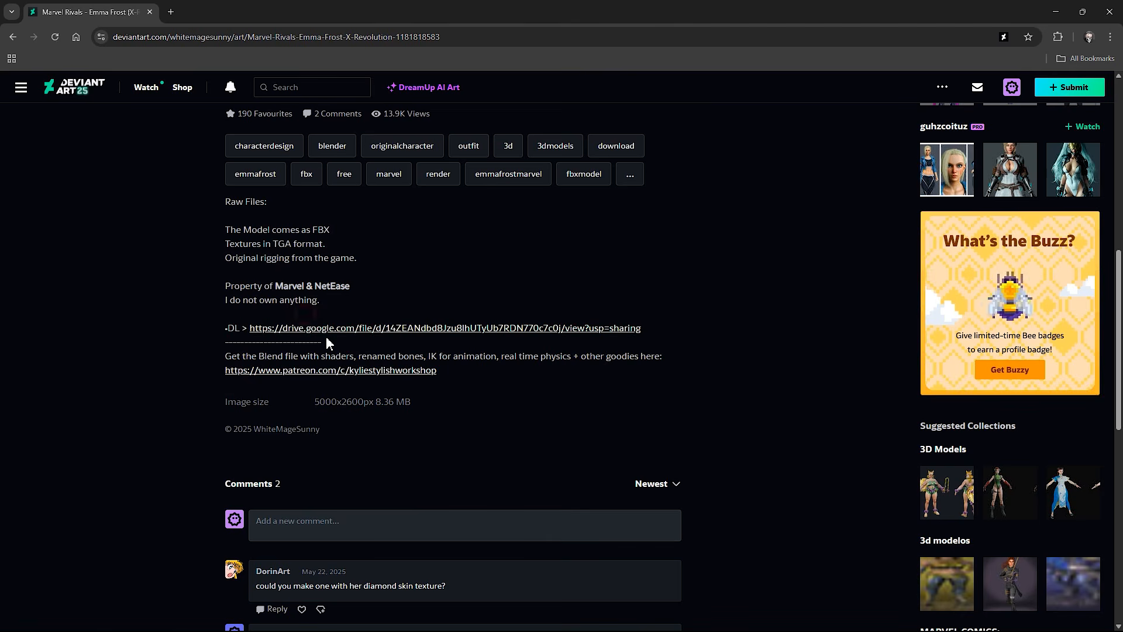
left_click(361, 330)
left_click(409, 327)
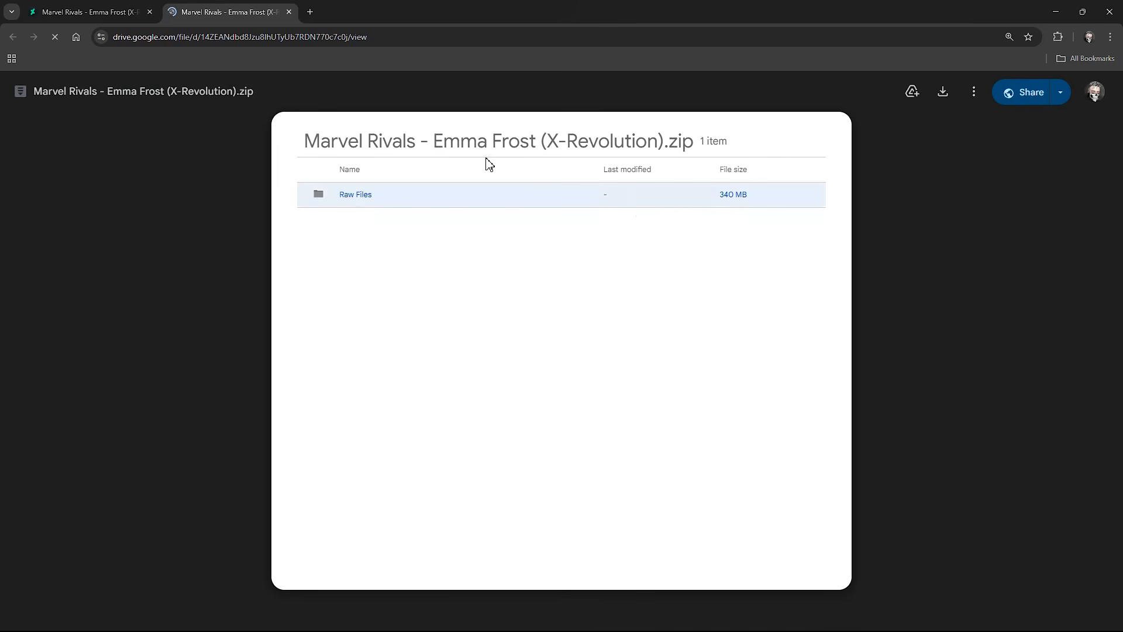
Step: Download the Emma Frost (X-Revolution) zip and examine the FBX and TGA texture files in the archive's Raw Files folder
left_click(944, 99)
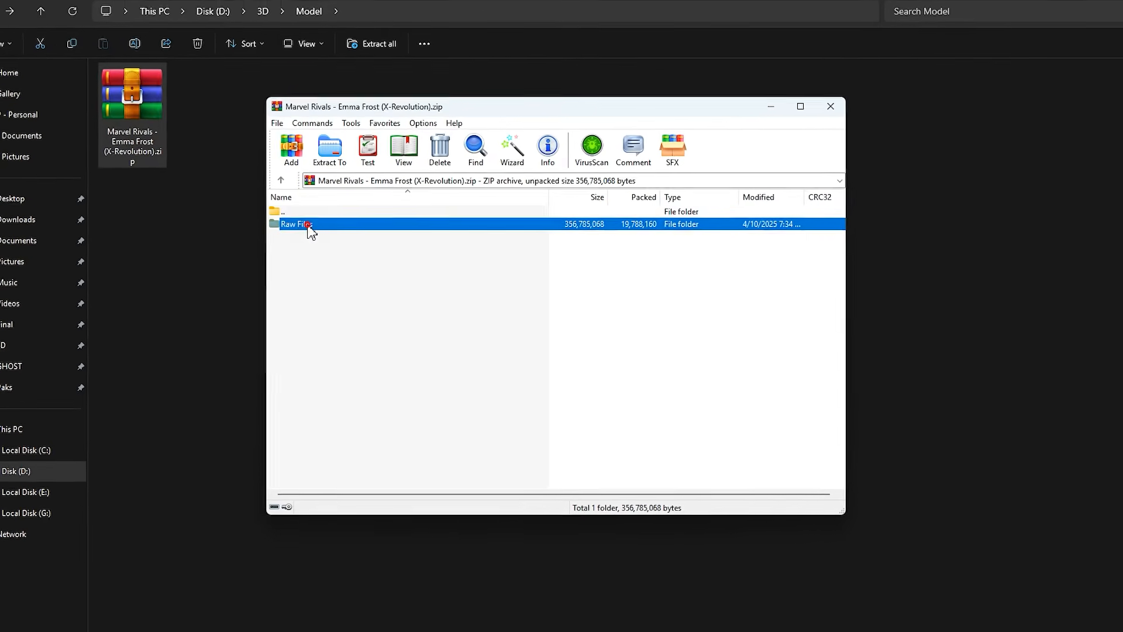
double_click(308, 225)
left_click(348, 265)
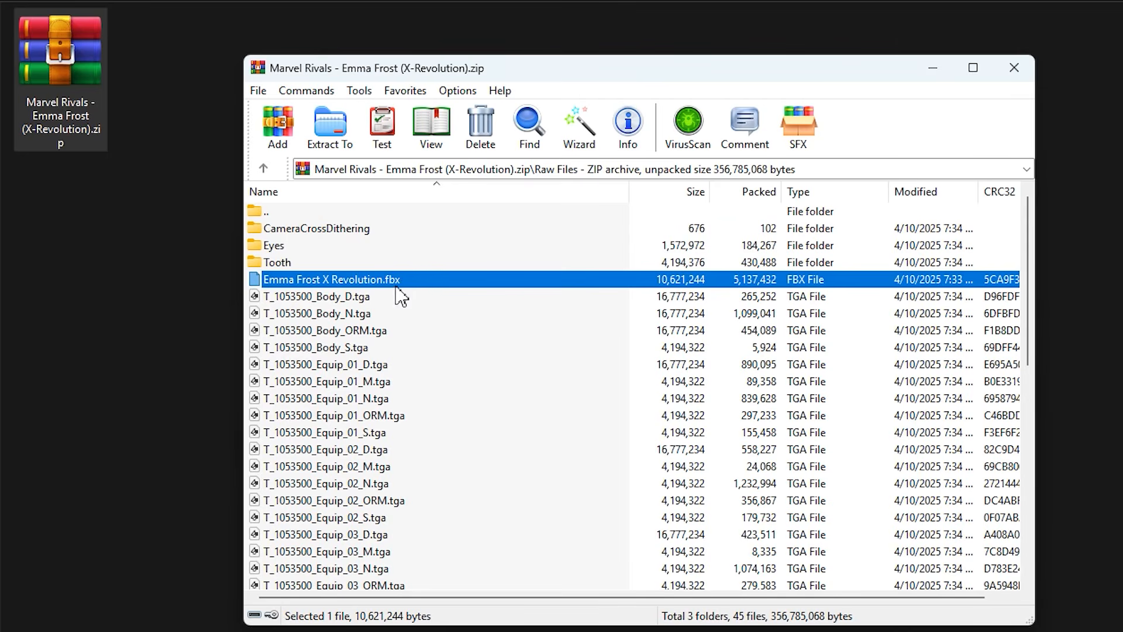
left_click(376, 298)
left_click(380, 315)
left_click(403, 330)
scroll(409, 371, "down", 5)
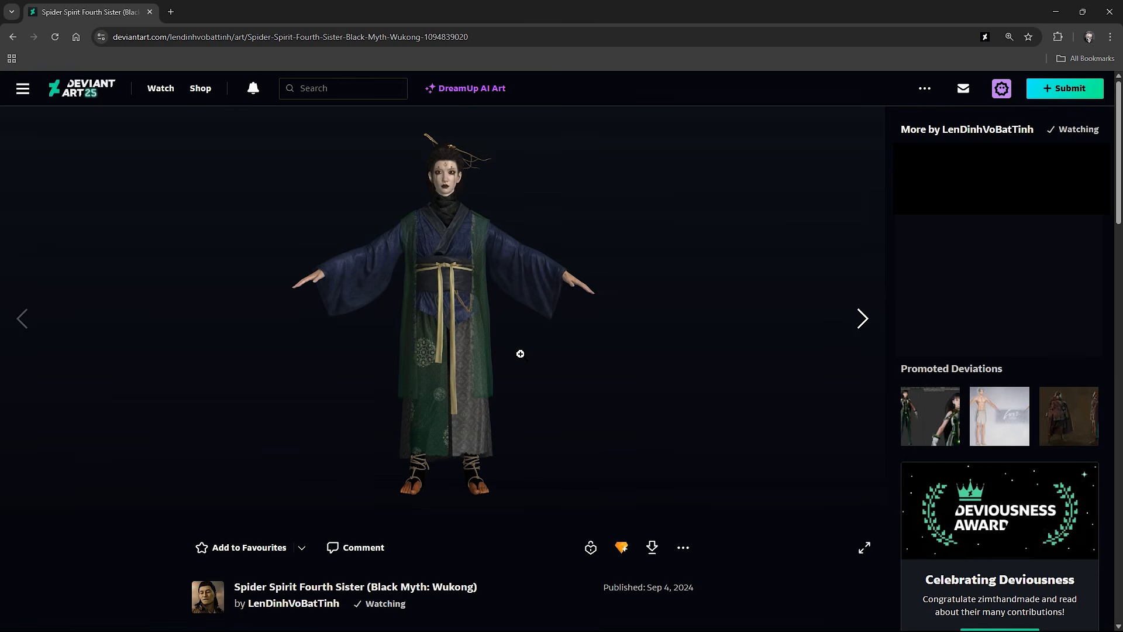
Step: Download the "Spider Spirit Fourth Sister (Black Myth: Wukong)" model from its DeviantArt page and check the browser's downloads
left_click(652, 550)
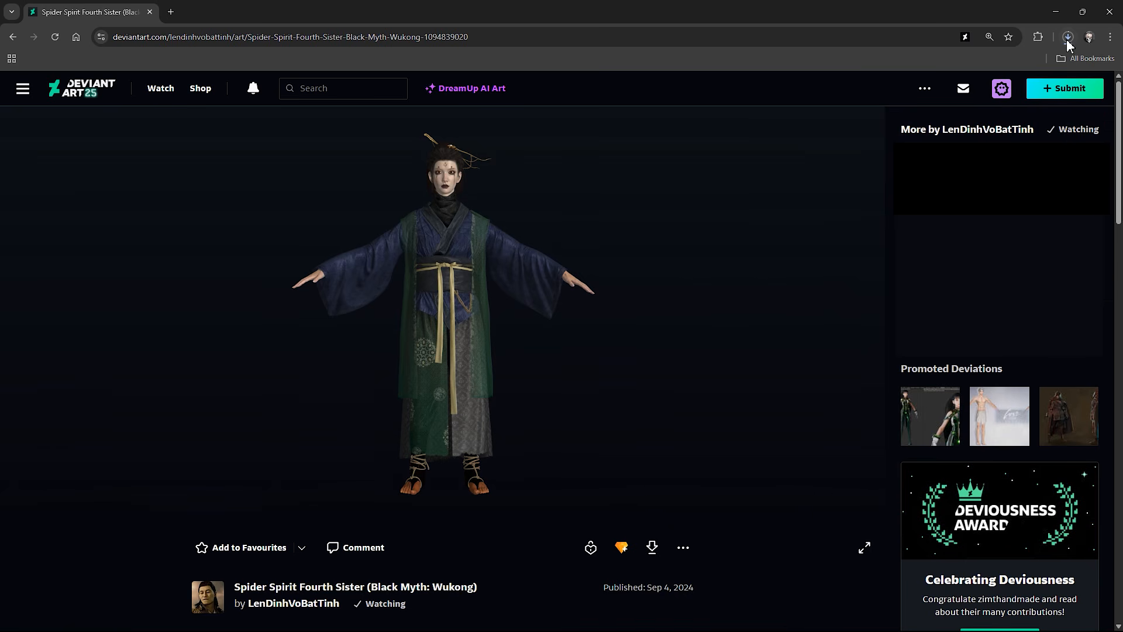
left_click(1067, 38)
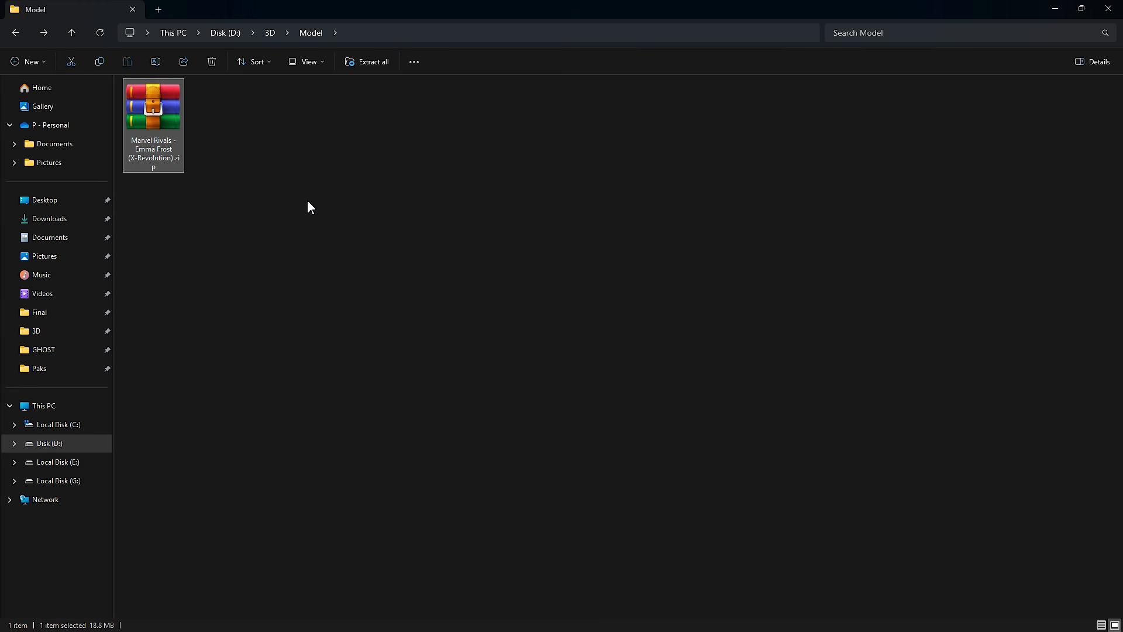
Step: Extract the Raw Files folder from the Emma Frost zip into D:\3D\Model and open the extracted folder
double_click(163, 129)
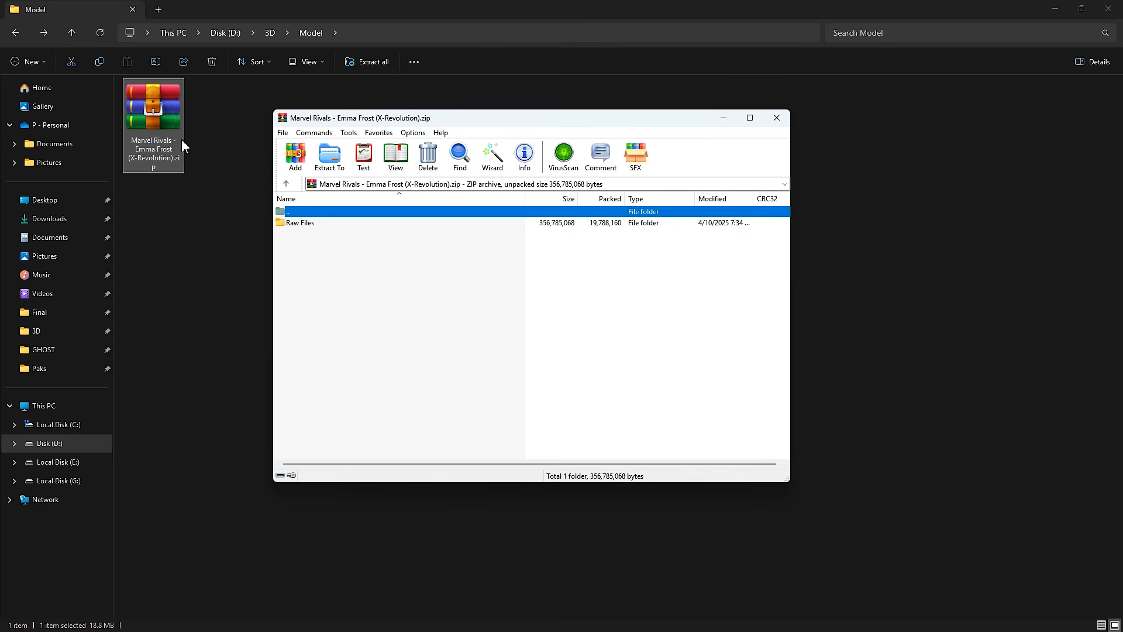
left_click_drag(312, 227, 239, 234)
left_click_drag(224, 180, 224, 180)
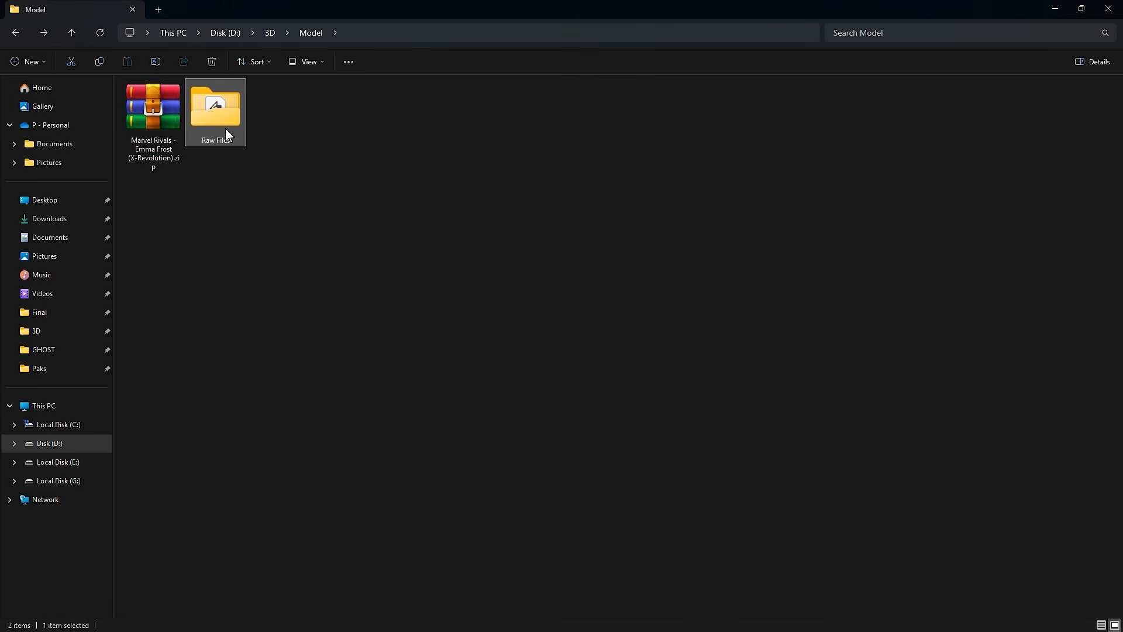
double_click(228, 125)
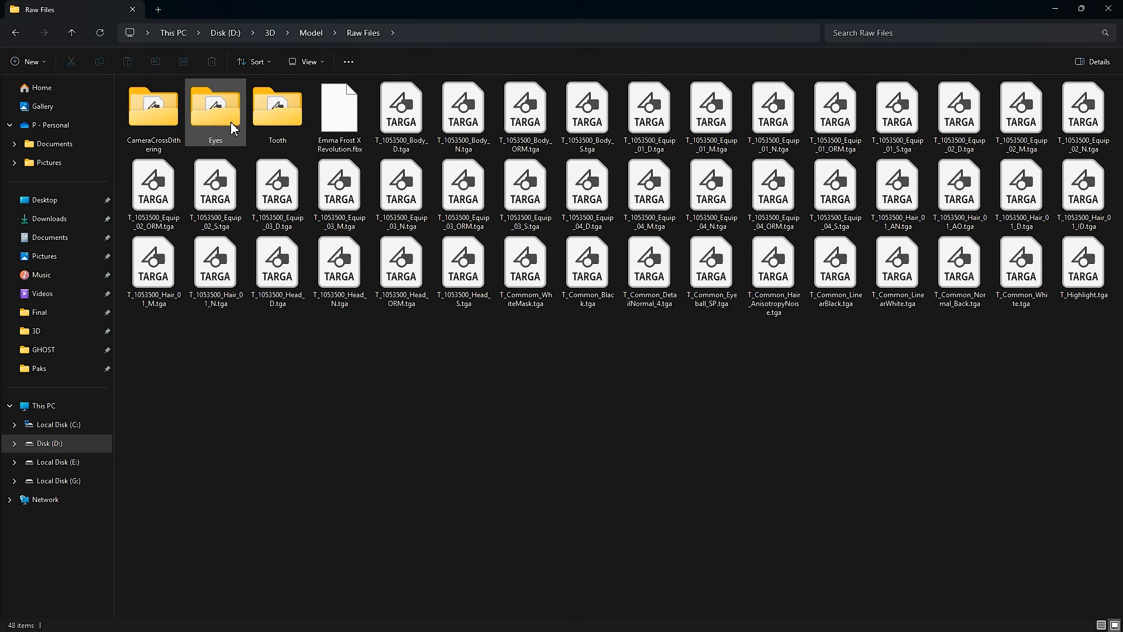
Step: Switch to Blender, import "Emma Frost X Revolution.fbx" from D:\3D\Model\Raw Files, and inspect the imported character up close
left_click(346, 124)
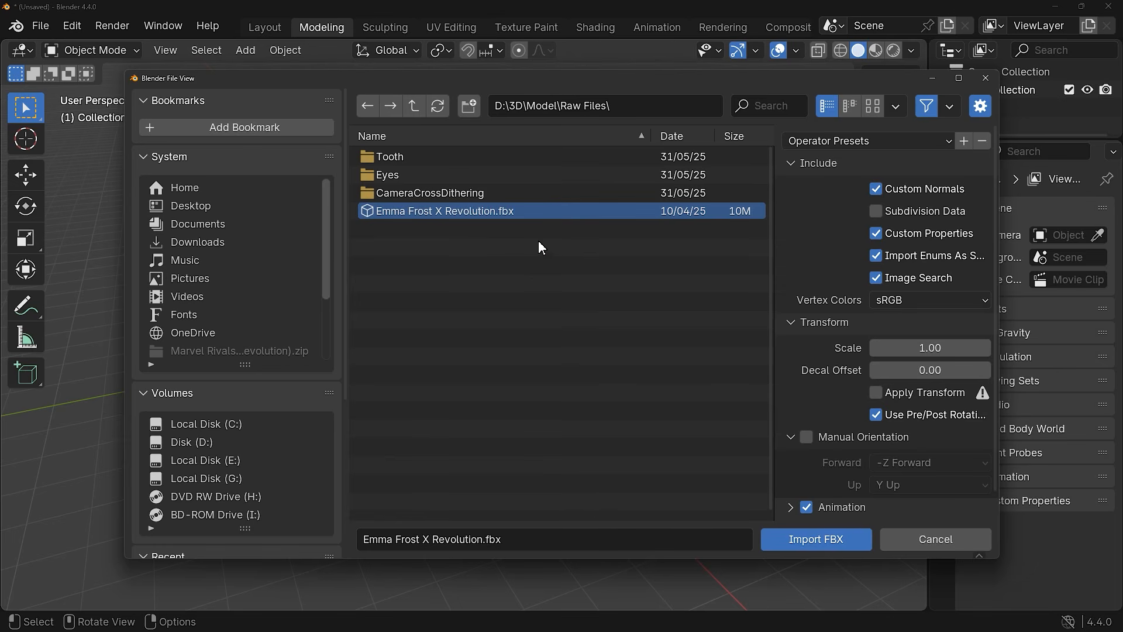
left_click(777, 538)
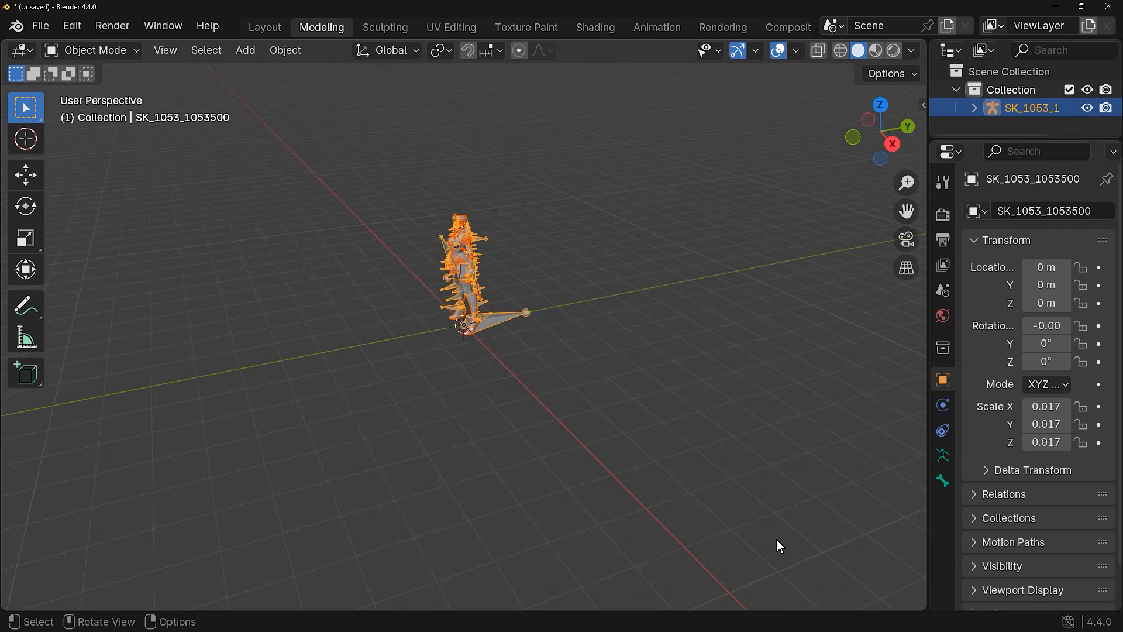
scroll(517, 184, "up", 5)
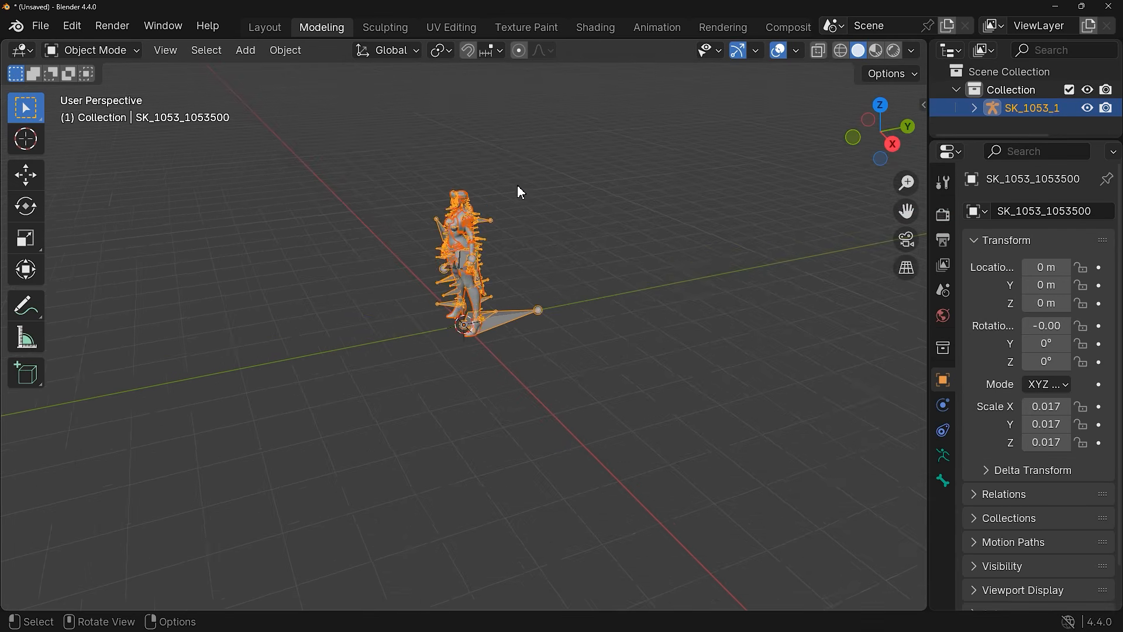
mouse_move(517, 185)
middle_mouse_down("shift")
mouse_move(495, 289)
mouse_move(519, 271)
mouse_move(585, 296)
mouse_move(616, 289)
mouse_move(591, 333)
middle_mouse_up("shift")
scroll(495, 291, "up", 3)
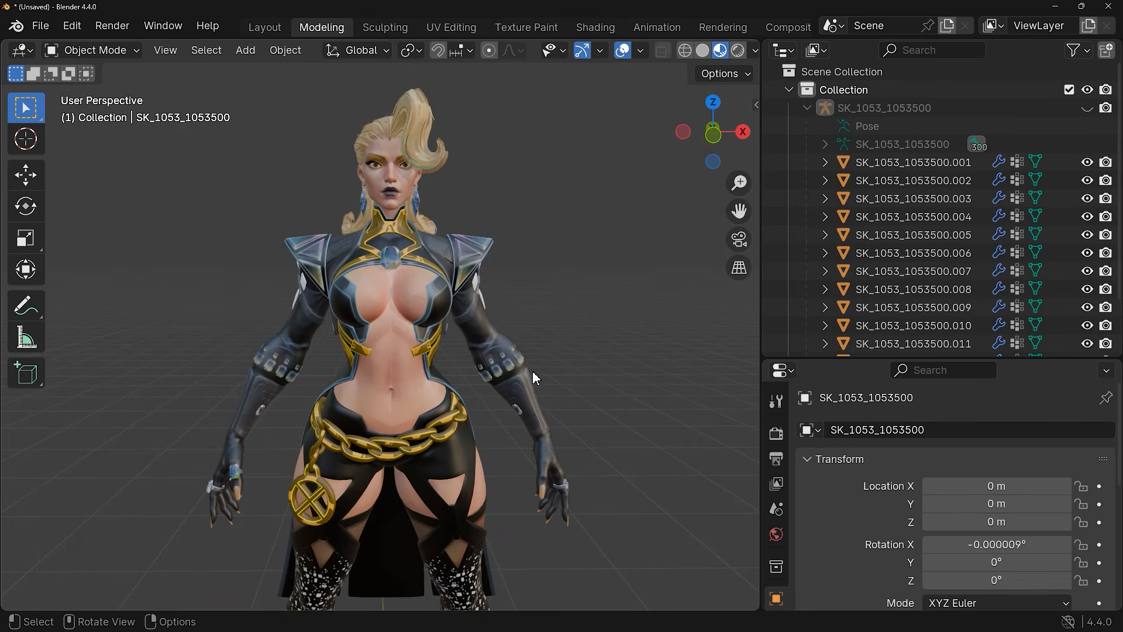
middle_click_drag(467, 381, 589, 376)
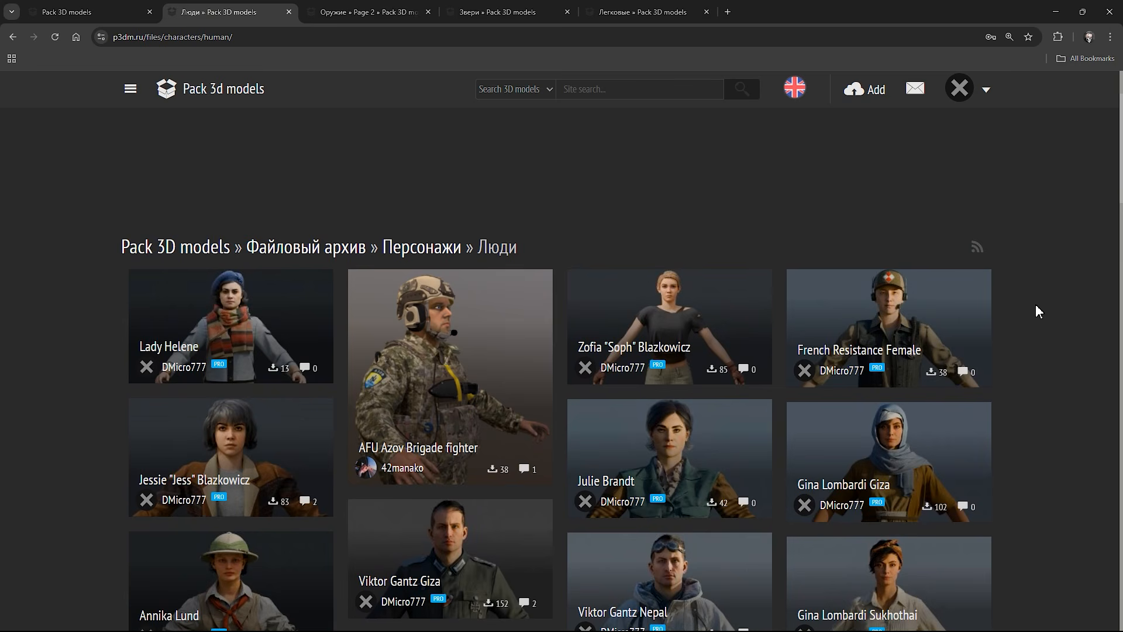
Step: Look through the human character, weapon, beast and car categories on Pack 3D models (p3dm.ru)
scroll(1039, 310, "down", 4)
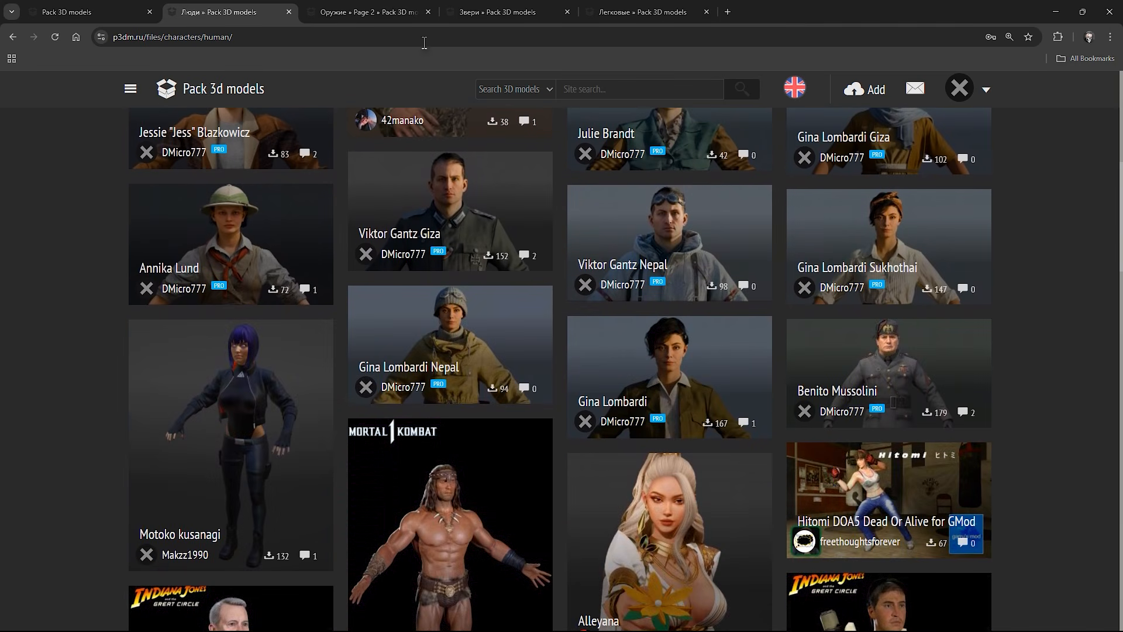
left_click(402, 13)
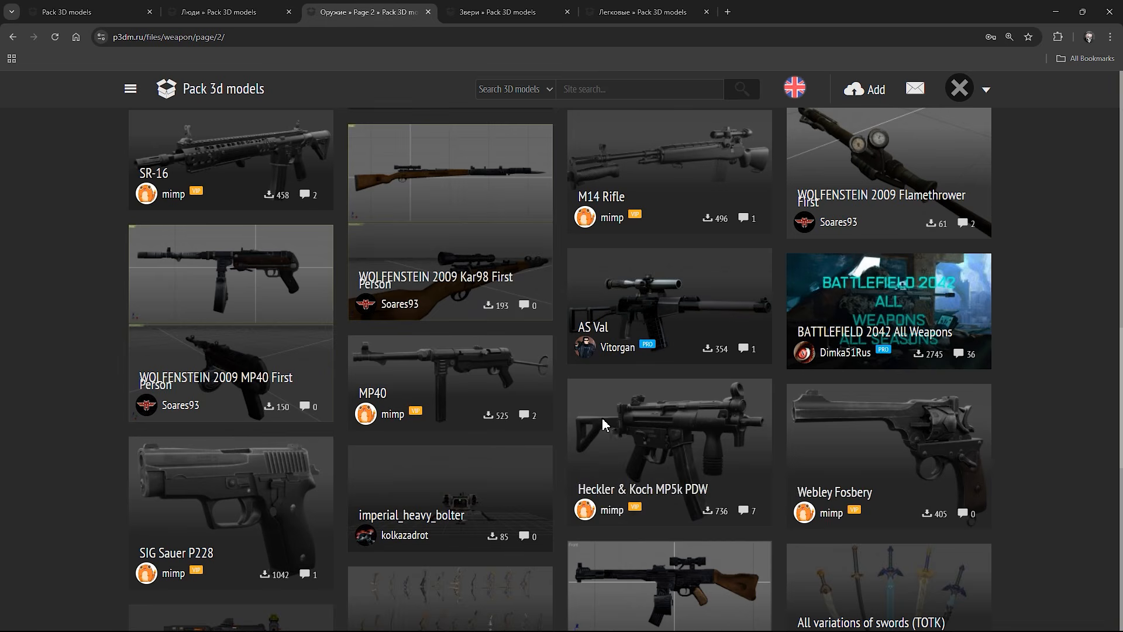
left_click(509, 17)
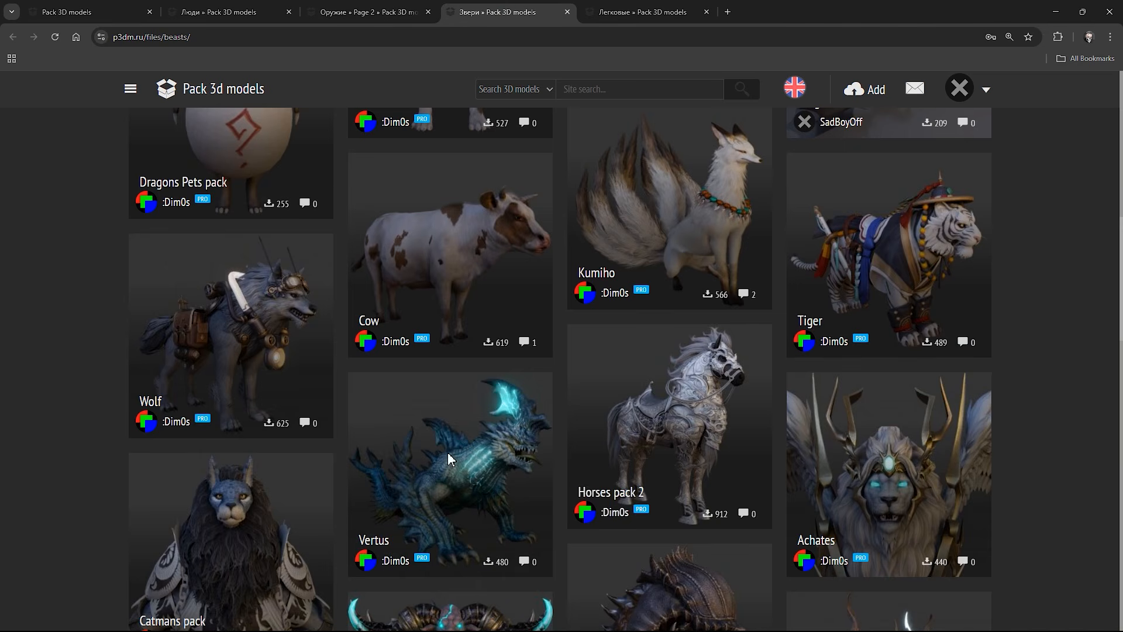
left_click(638, 17)
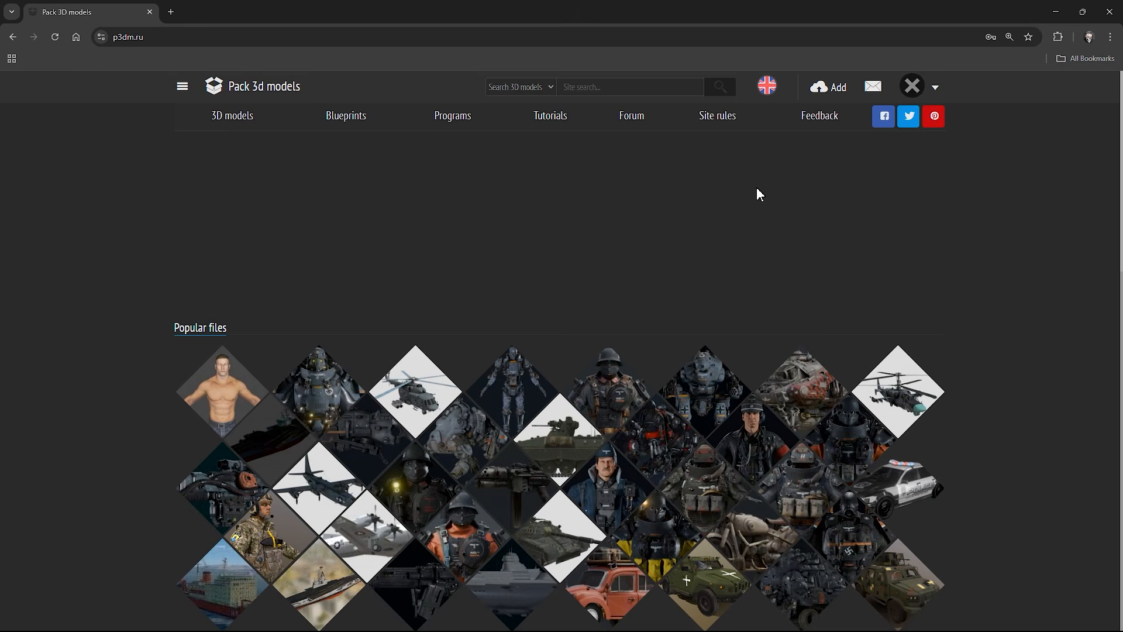
Step: Open the Characters category of the 3D models on Pack 3D models and search the site for "Claire Redfield"
left_click(922, 95)
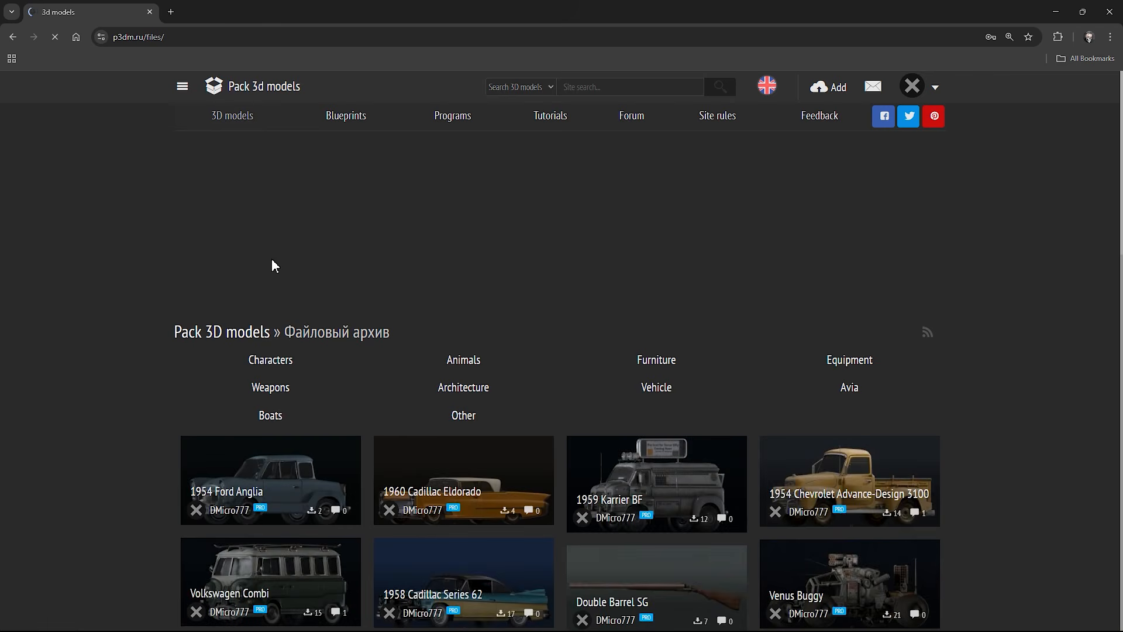
left_click(274, 359)
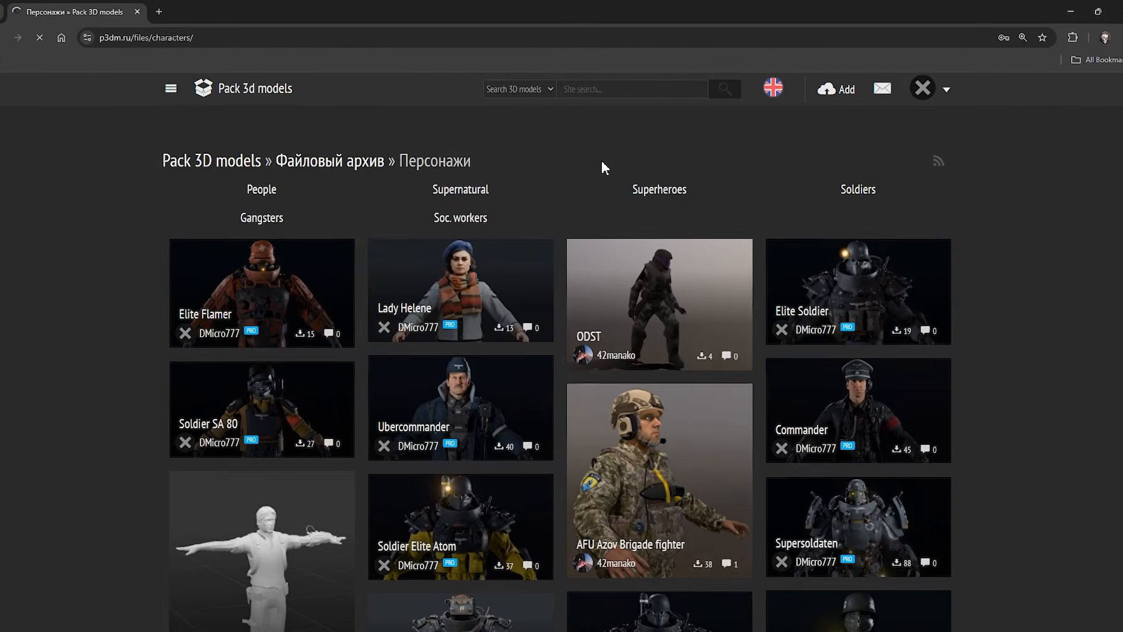
left_click(595, 89)
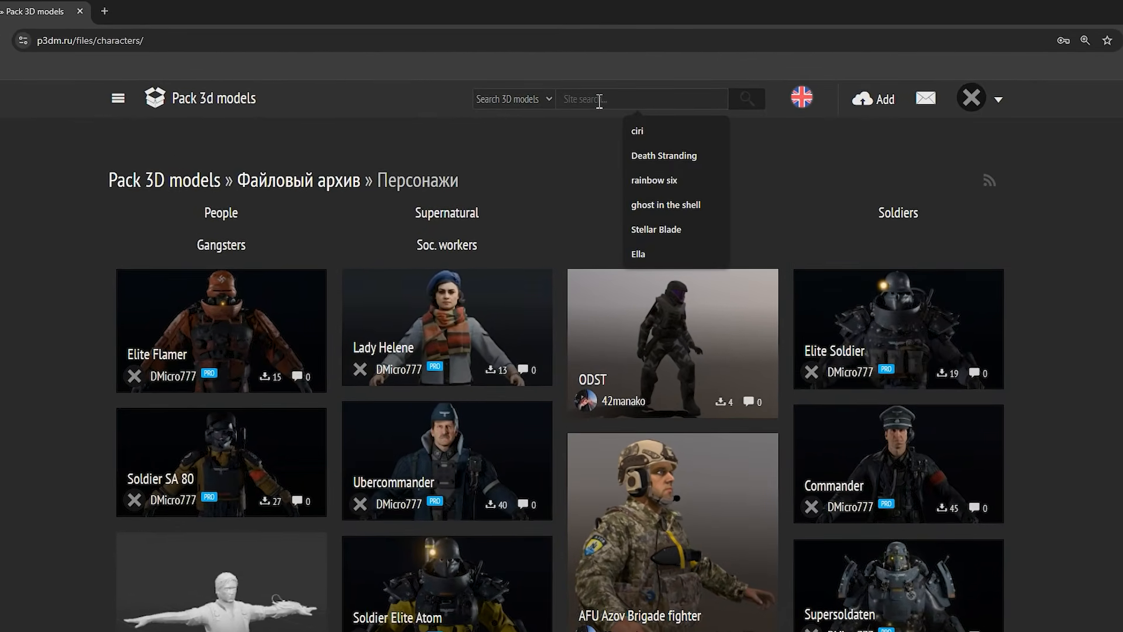
type("Claire Redfield")
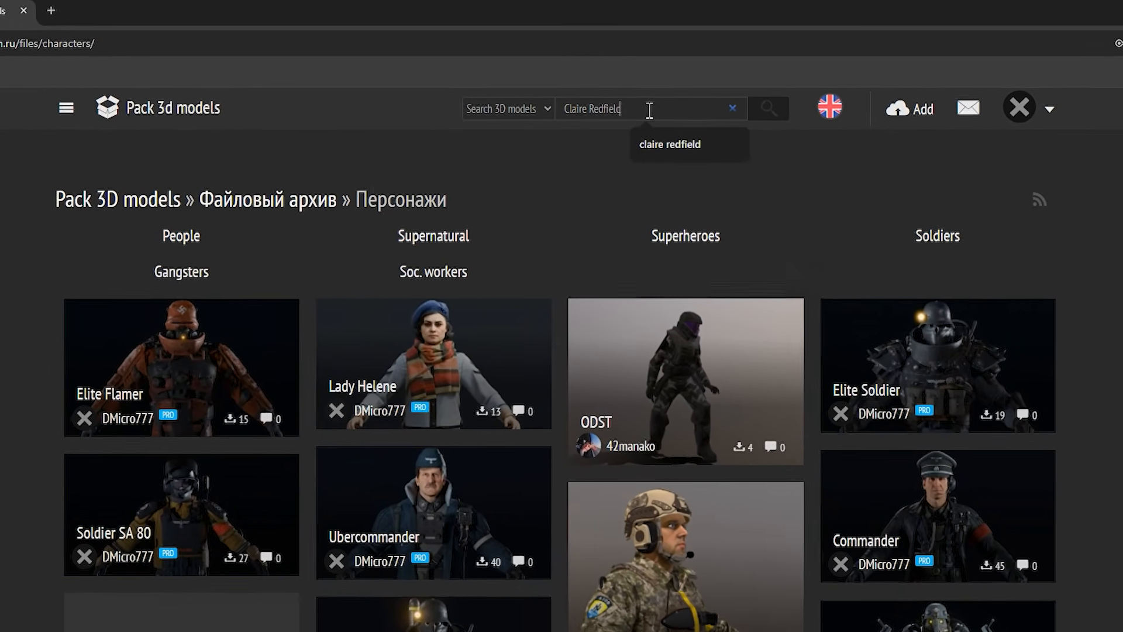
key("Return")
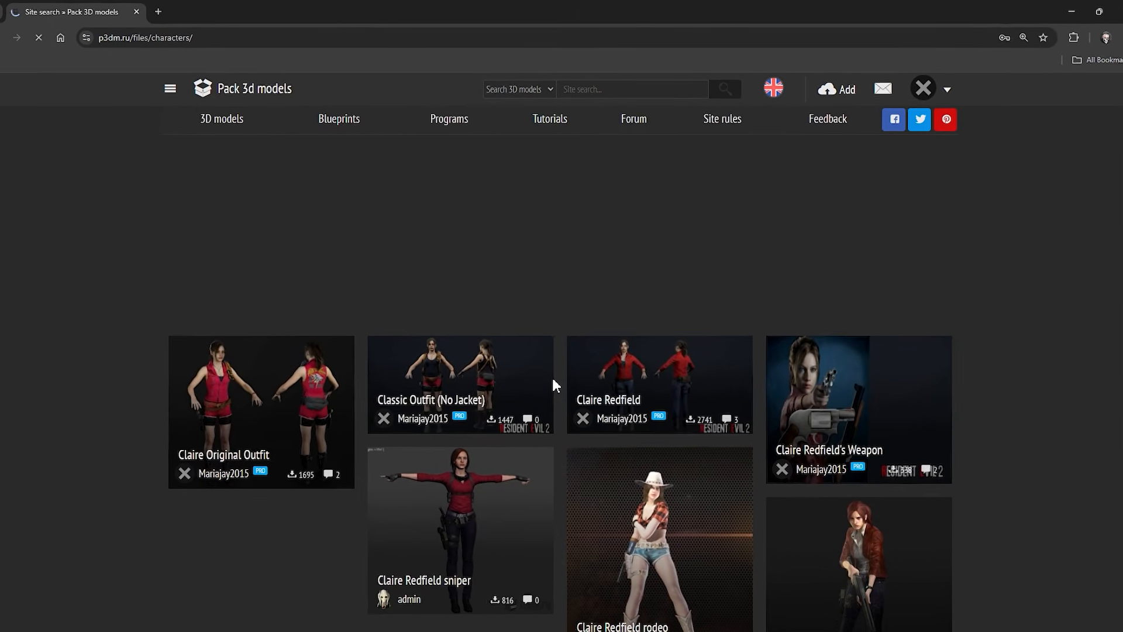
Step: Open the "Classic Outfit (No Jacket)" model page and review its formats, texture types and licence
left_click(421, 394)
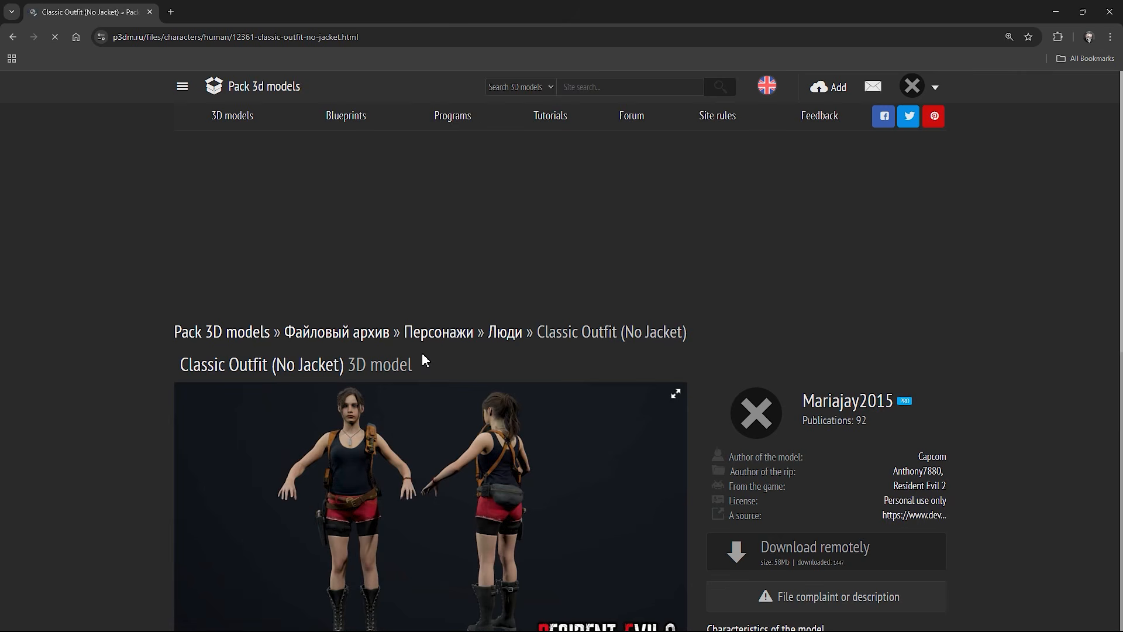
scroll(425, 359, "down", 2)
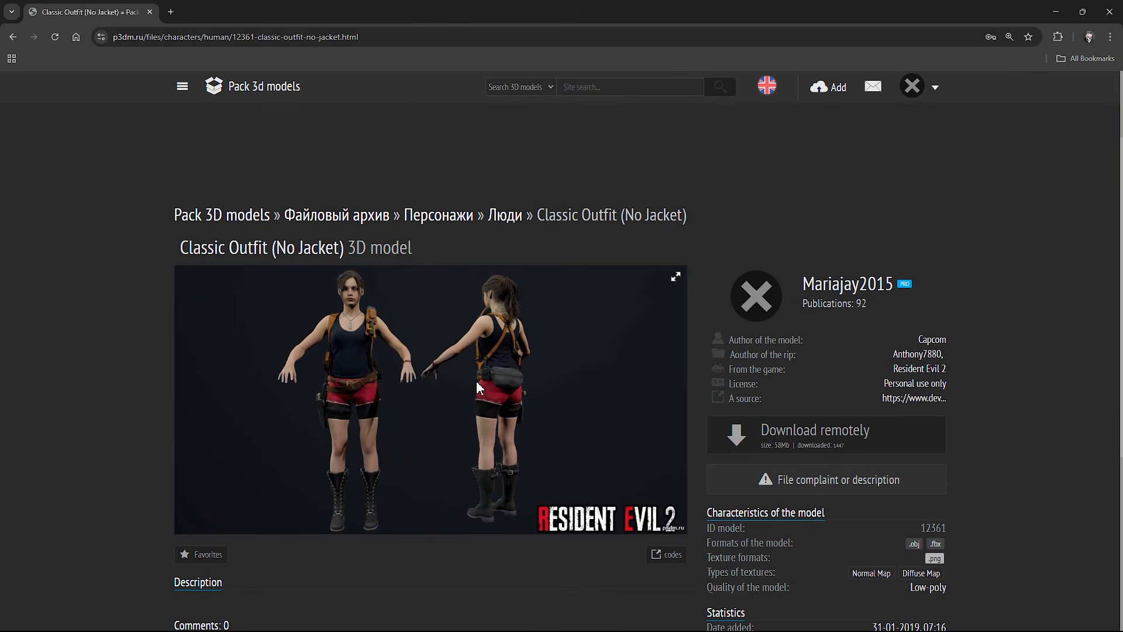
scroll(477, 385, "down", 1)
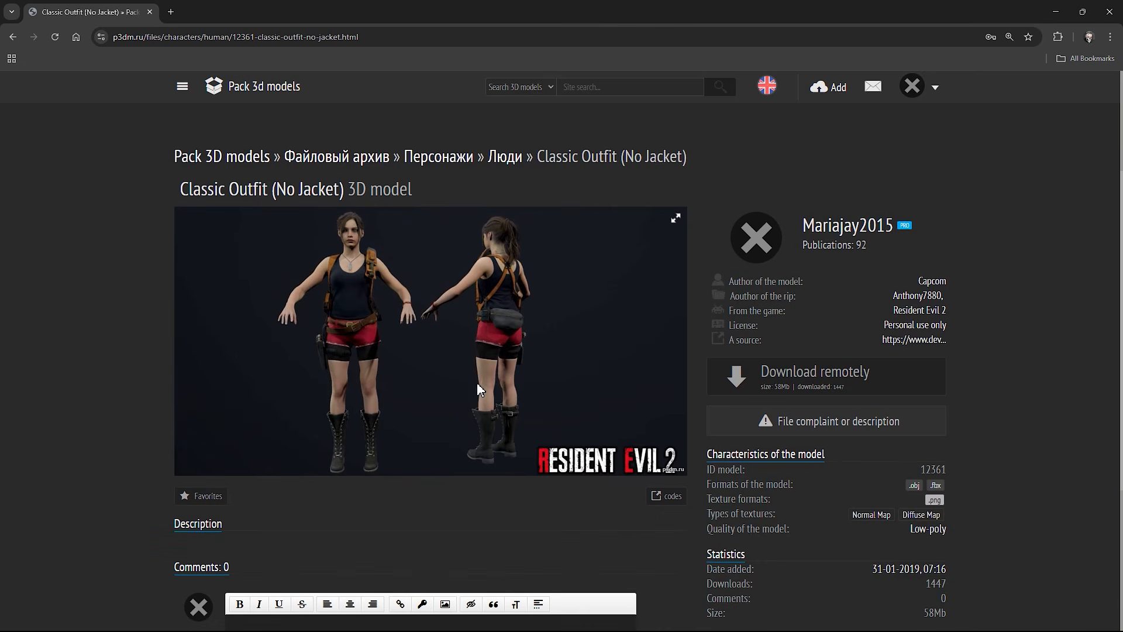
Step: Follow the remote download link to MEGA and download "Claire Classic (No Jacket).rar"
left_click(810, 380)
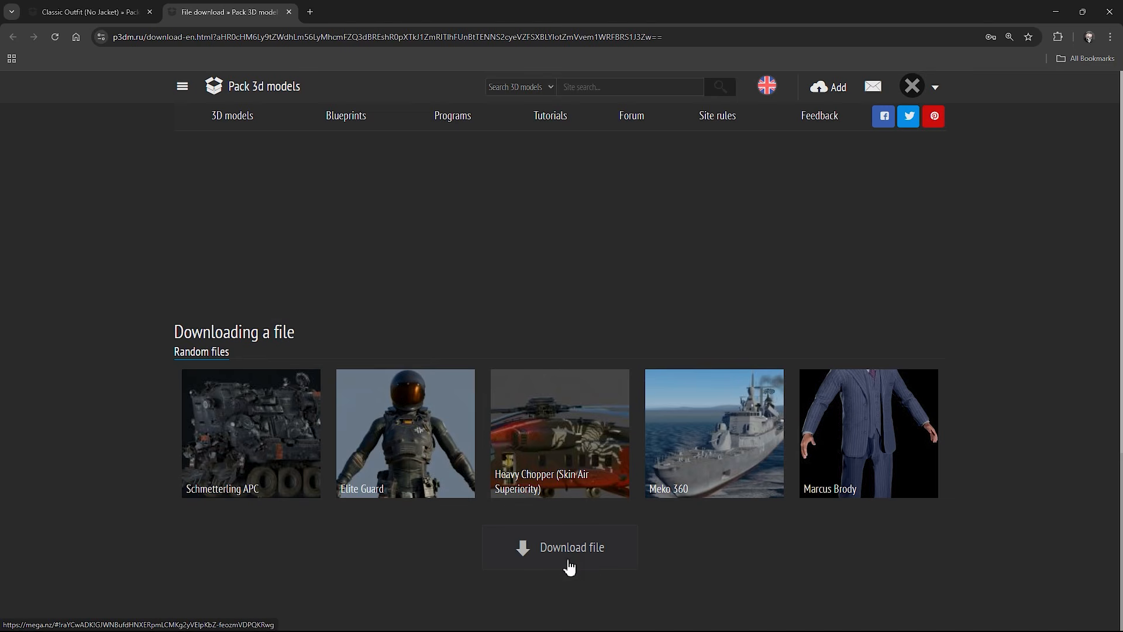
left_click(566, 560)
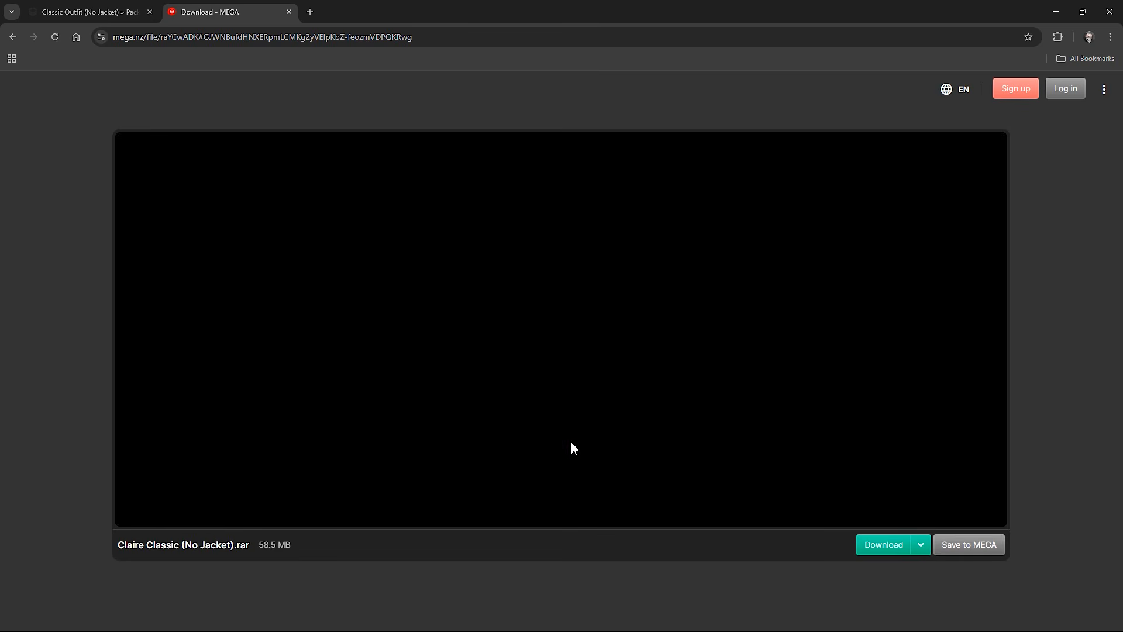
left_click(891, 545)
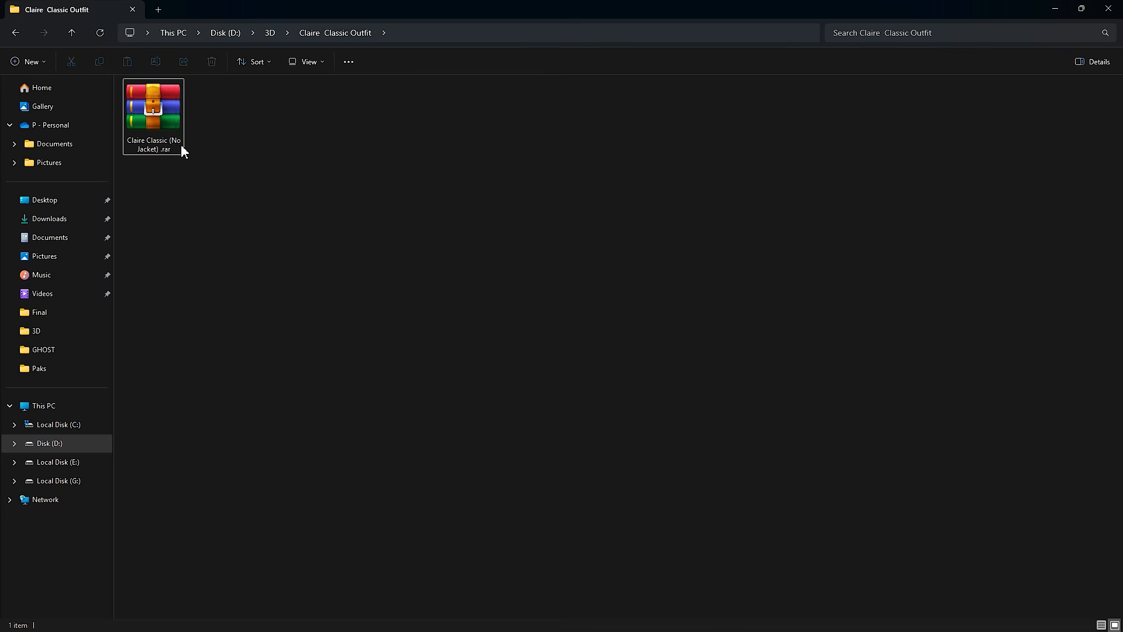
Step: Open the Claire Classic (No Jacket) archive and look inside its "Resident Evil 2 Remake Claire Redfield Original Rig" folder
double_click(182, 148)
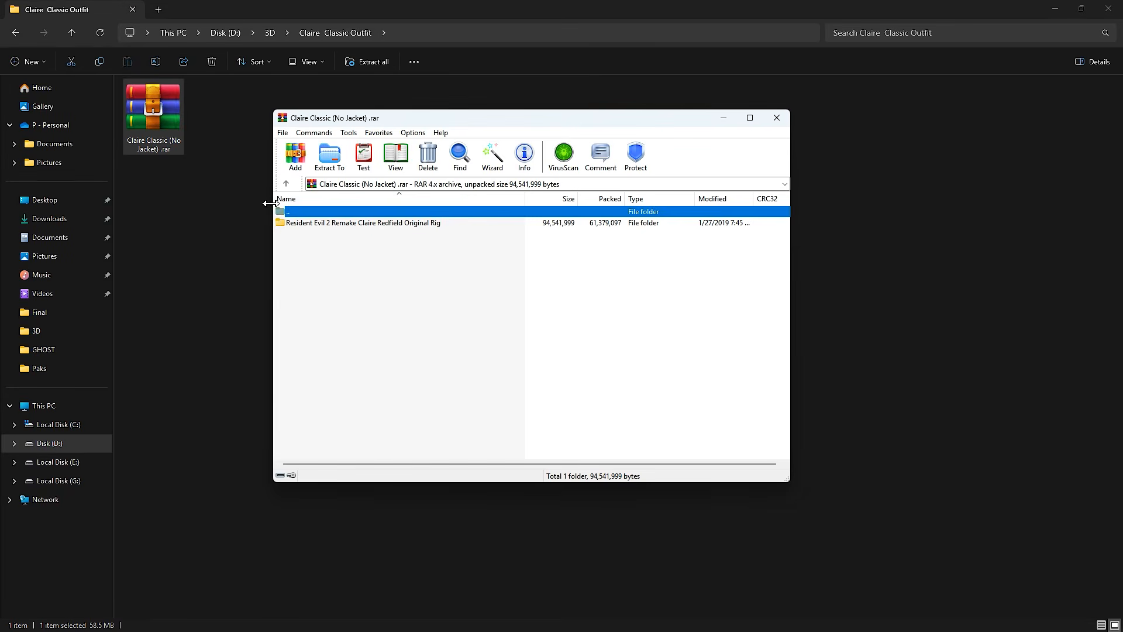
double_click(296, 223)
left_click_drag(340, 384, 334, 220)
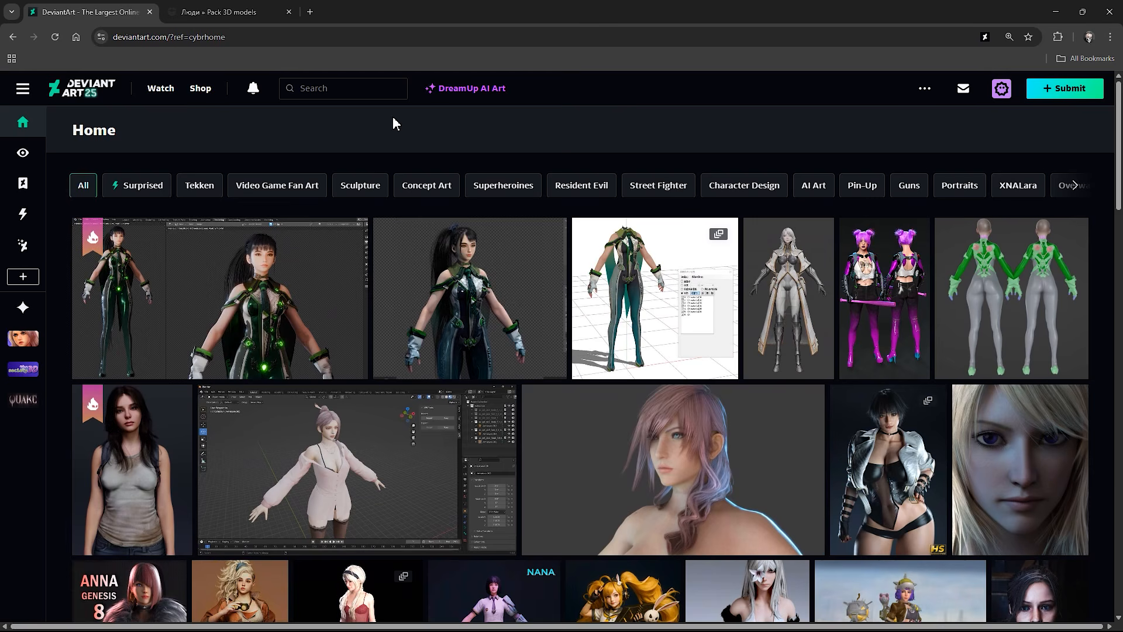
Step: Look over the model artwork on the DeviantArt home page and switch to the open Pack 3D models human category page
scroll(393, 123, "down", 1)
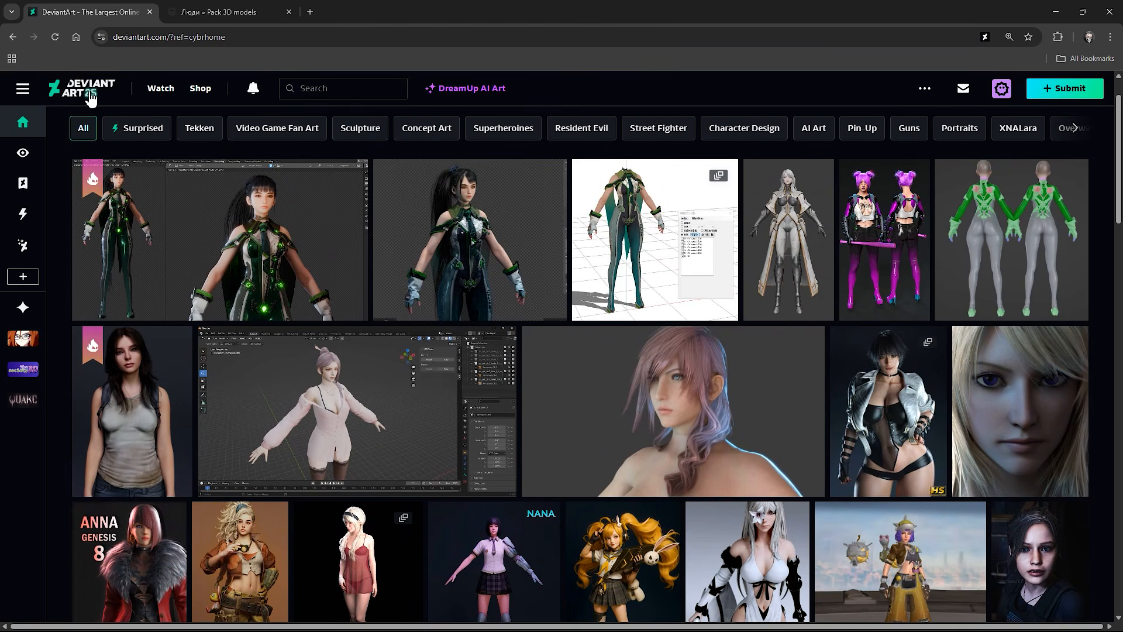
left_click(201, 12)
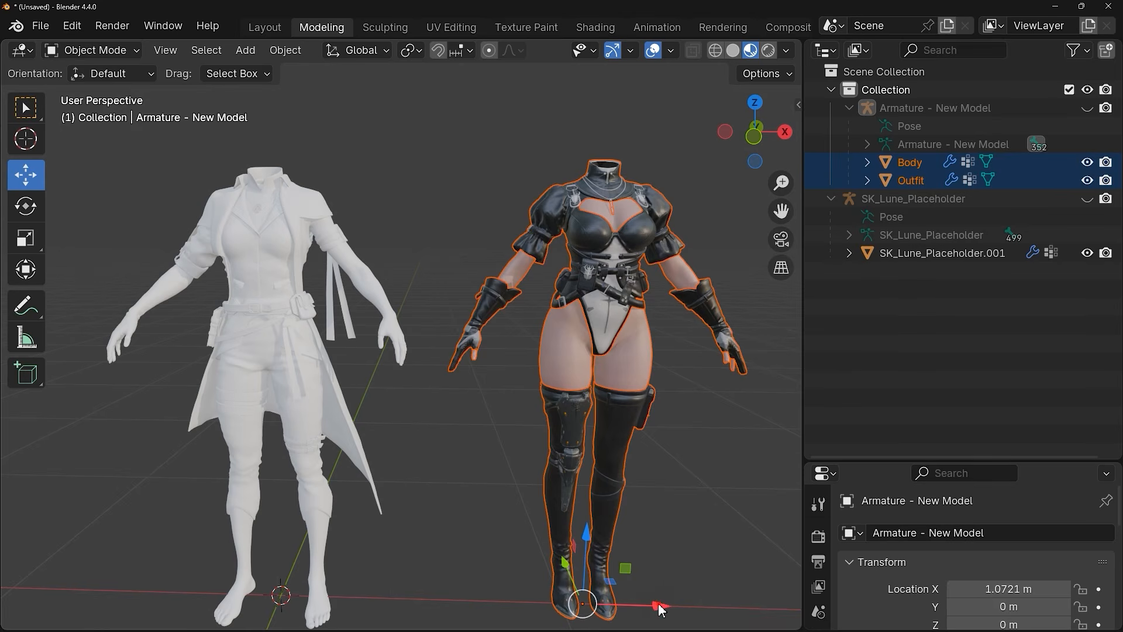
Step: In Blender, move the new model's Body and Outfit along the X axis onto the SK_Lune_Placeholder character
left_click_drag(658, 609, 358, 564)
left_click_drag(359, 564, 352, 564)
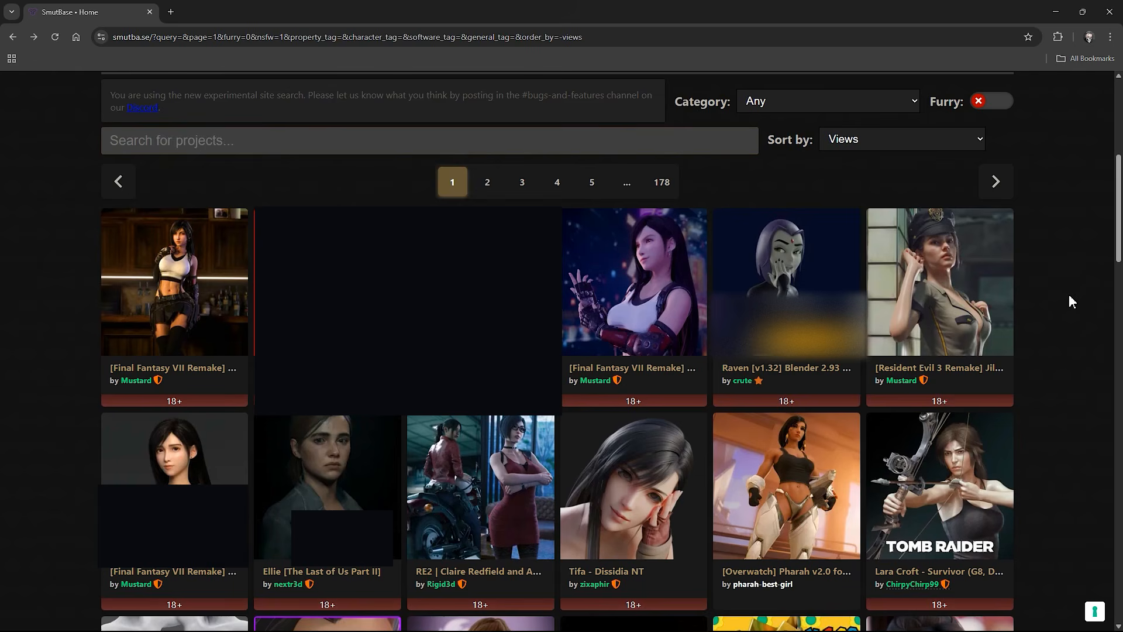
Step: Open the "Lara Croft - Survivor (G8, Diffeomorphic, Blender 4.2+)" project page on SmutBase and look through its details
left_click(951, 466)
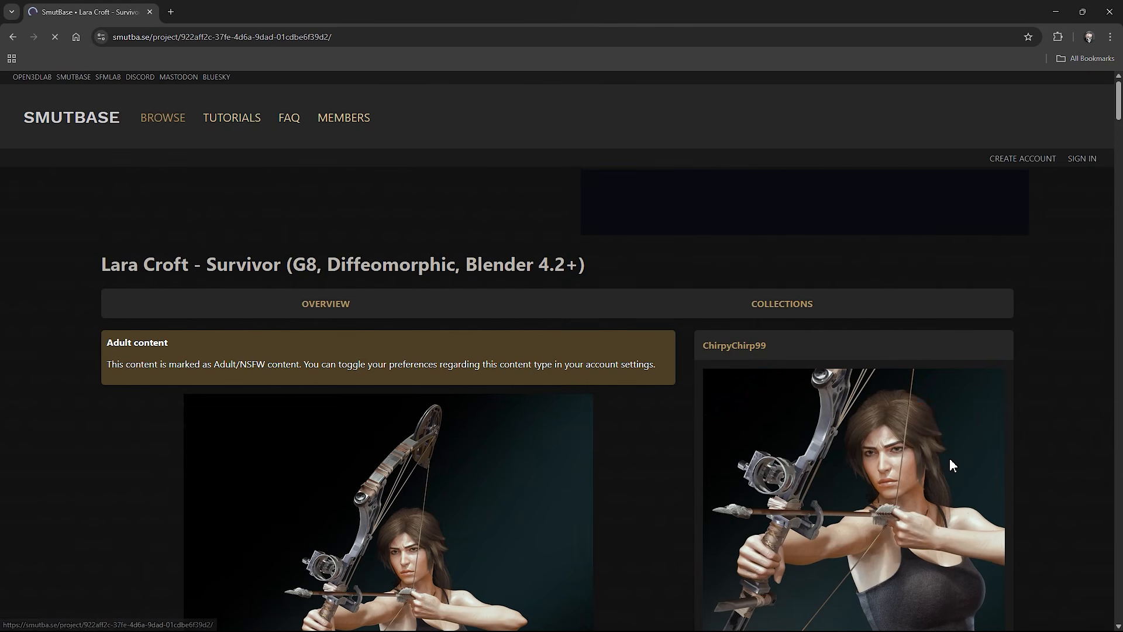
scroll(628, 418, "down", 5)
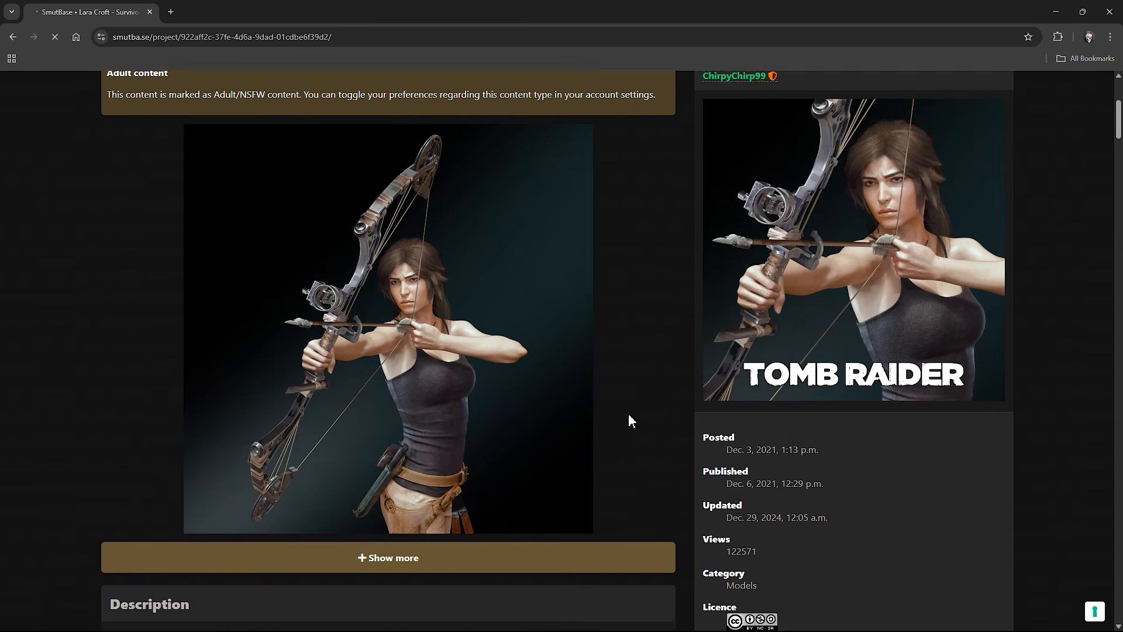
Step: Look further down the Lara Croft - Survivor project page on SmutBase
left_click(624, 533)
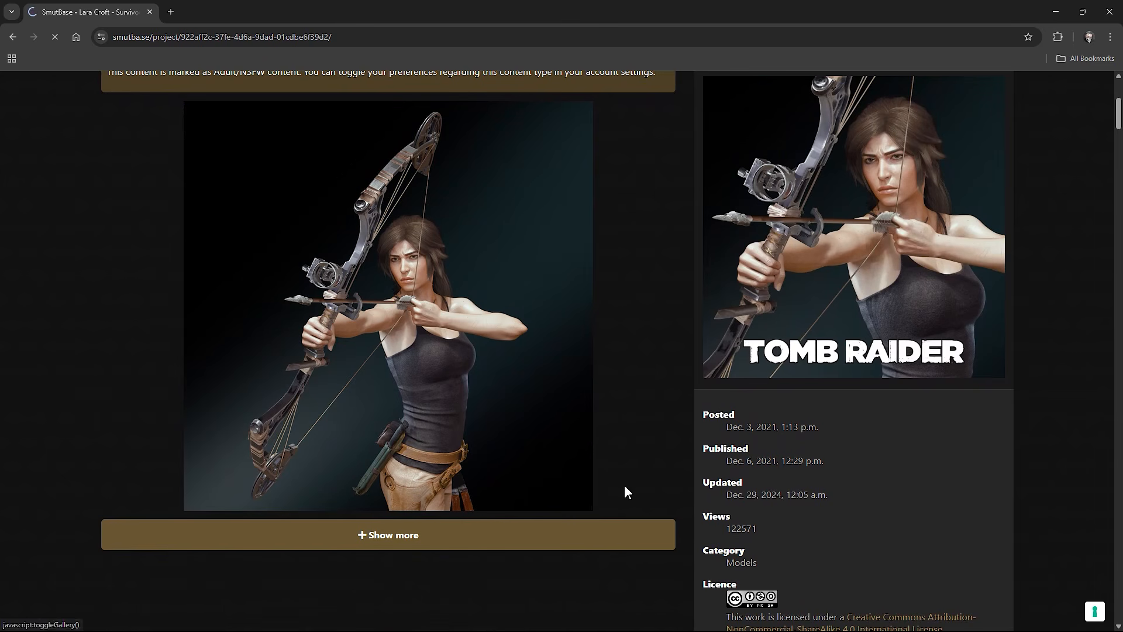
scroll(629, 366, "down", 1)
scroll(631, 352, "down", 4)
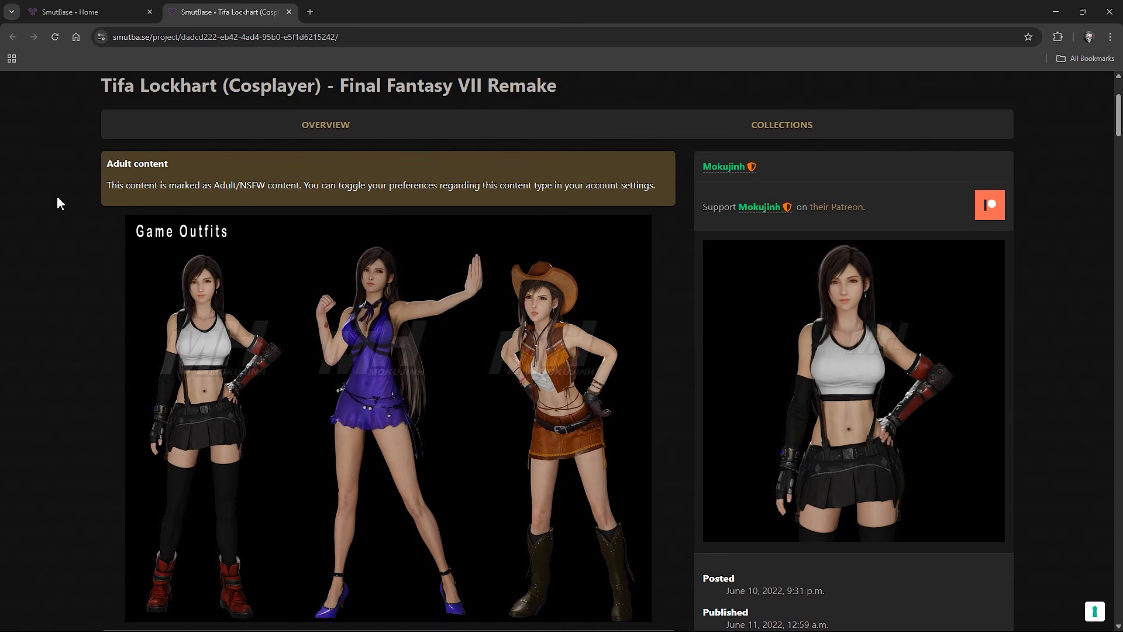
Step: Look through the outfit images on the "Tifa Lockhart (Cosplayer) - Final Fantasy VII Remake" page and close it
scroll(57, 197, "down", 3)
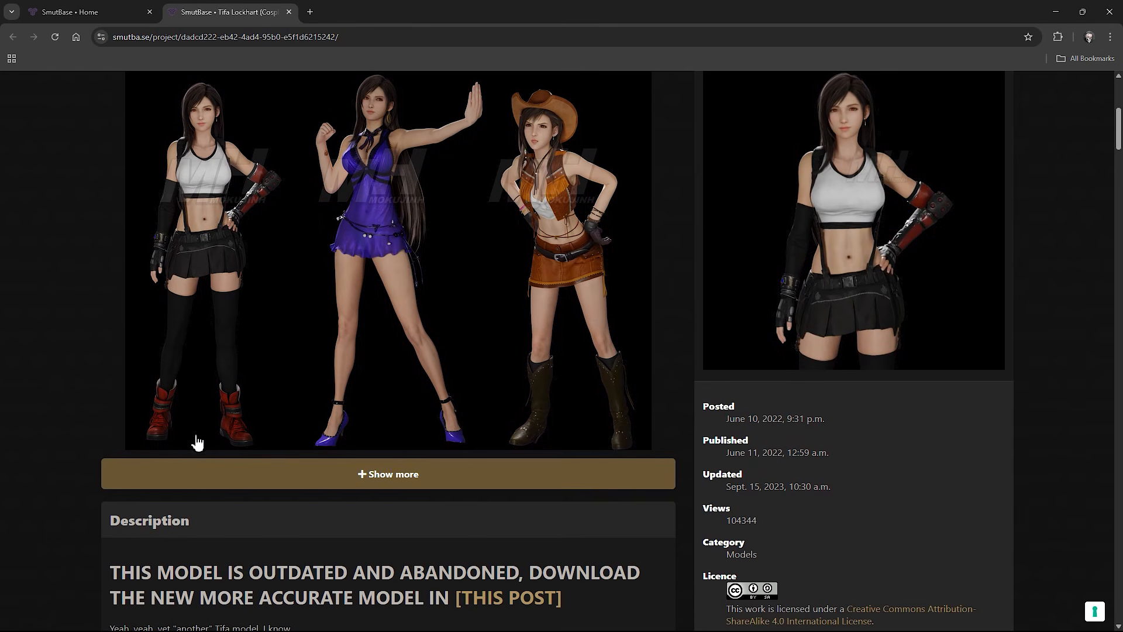
left_click(216, 470)
scroll(98, 375, "down", 3)
scroll(98, 375, "down", 2)
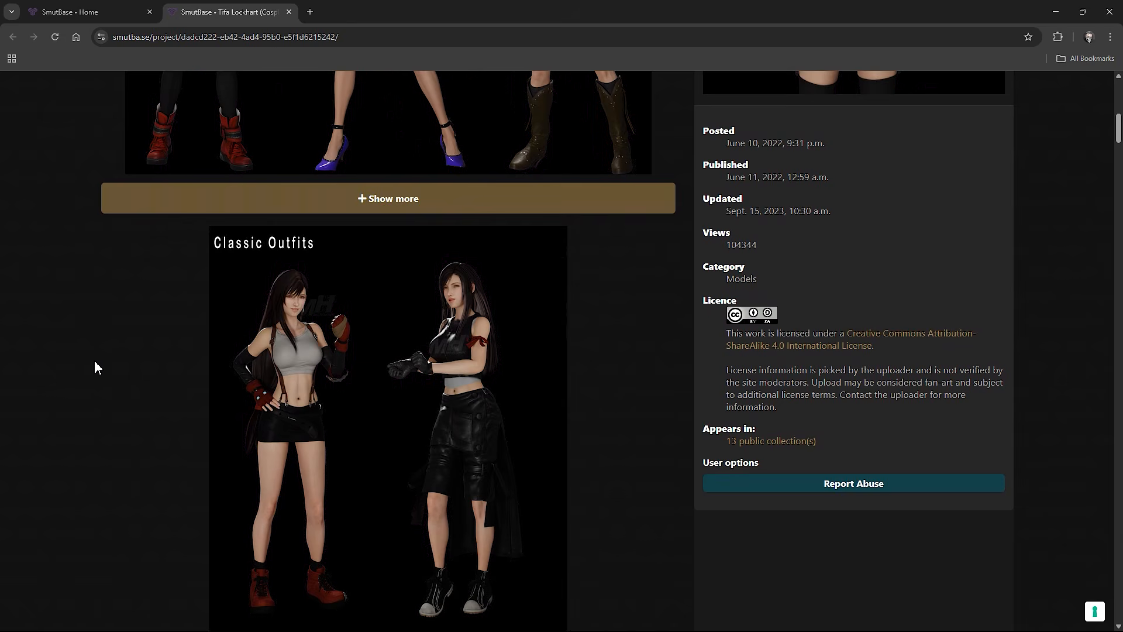
key("ctrl+w")
Step: Search SmutBase projects for "Lara" and open the "Lara Croft Classic + Reboot" project
scroll(165, 462, "down", 2)
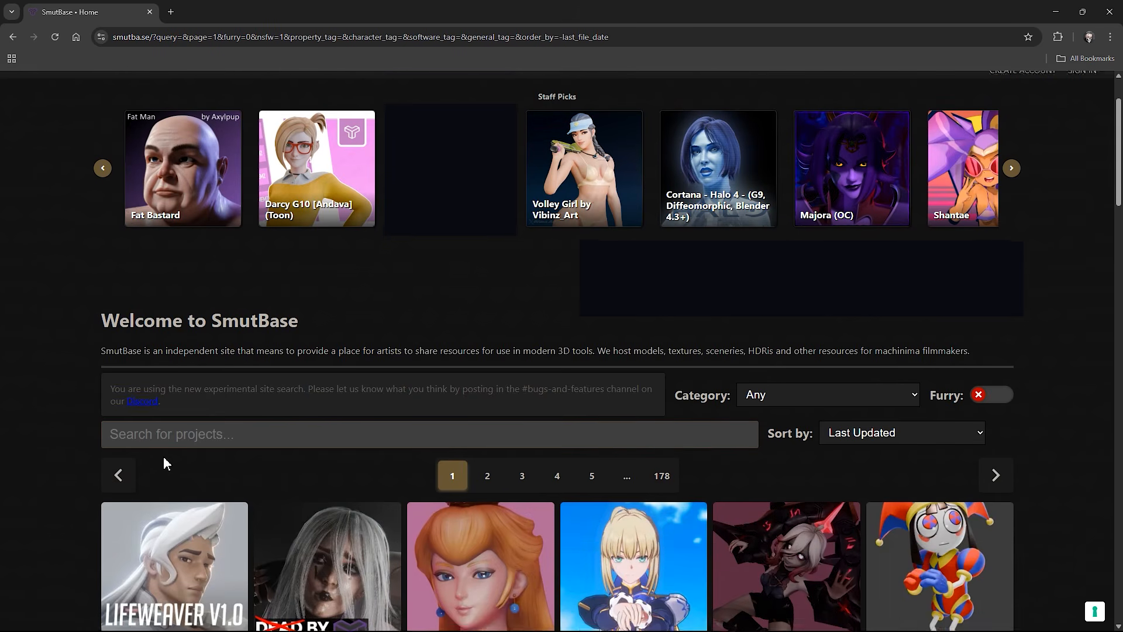
left_click(200, 406)
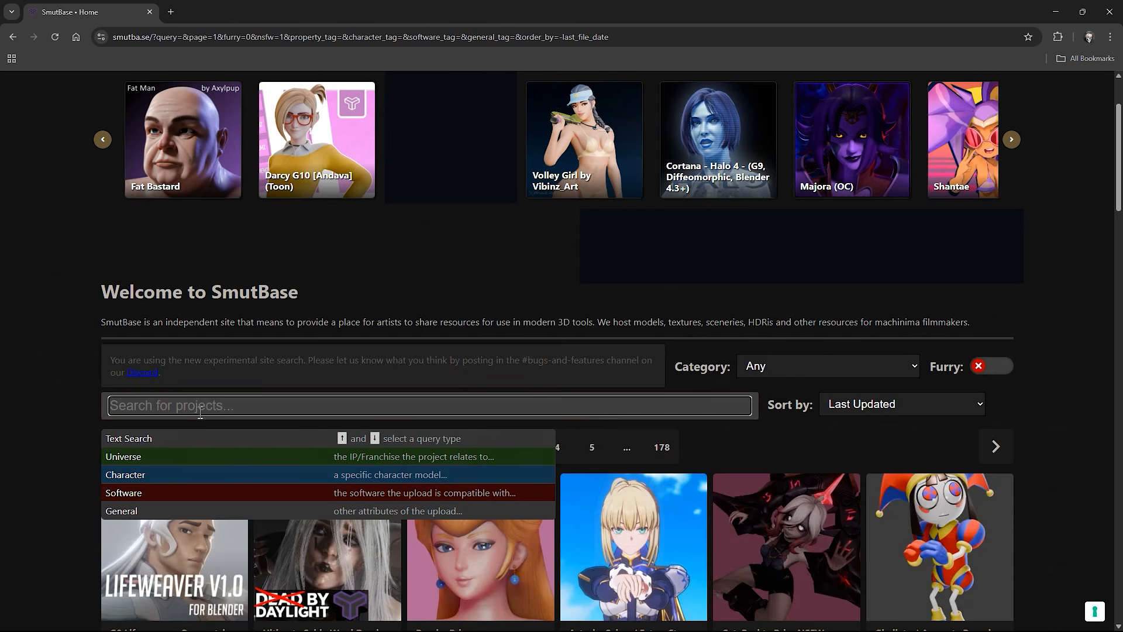
type("Lara")
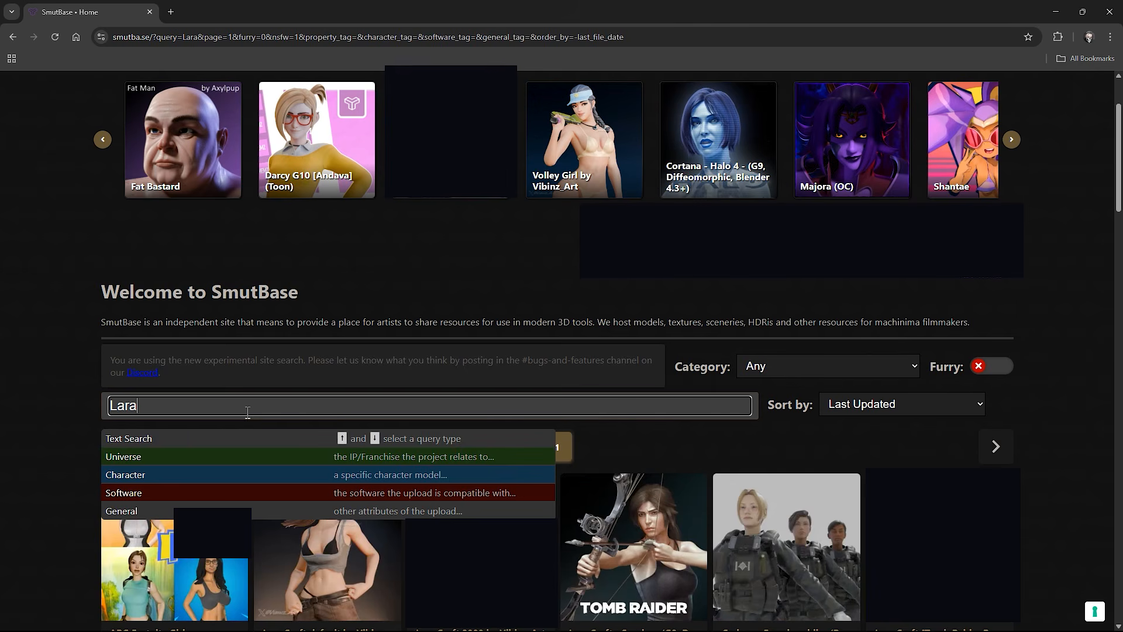
scroll(713, 447, "down", 1)
scroll(713, 444, "down", 6)
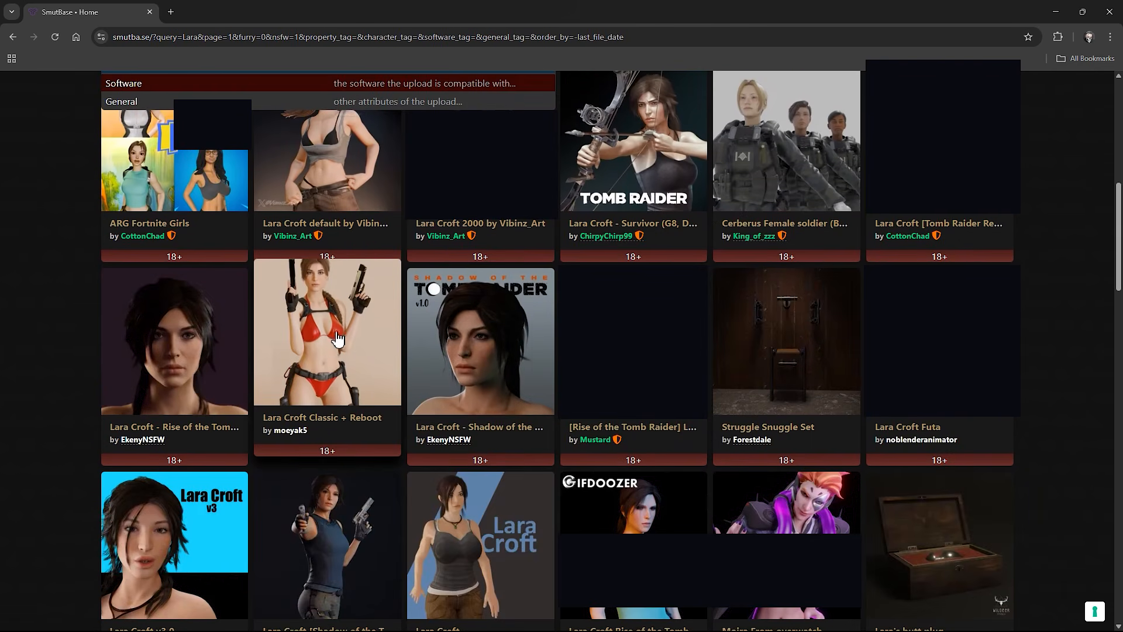
left_click(340, 345)
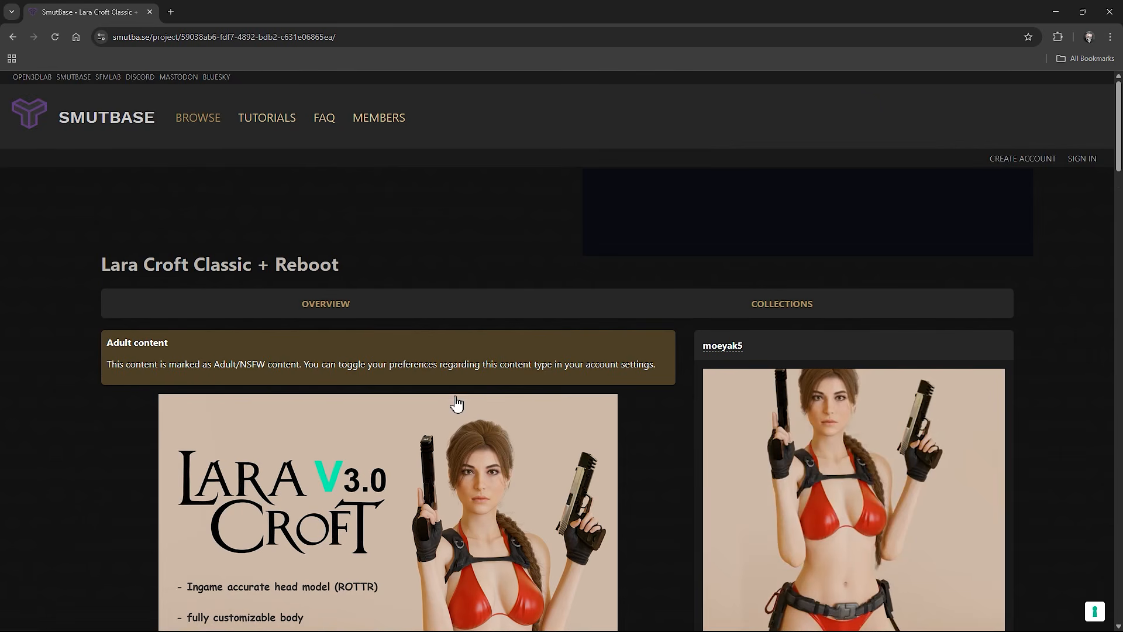
Step: Read the Lara Croft Classic + Reboot description, requirements and changelog, down to the list of downloadable files
scroll(459, 398, "down", 2)
scroll(465, 387, "down", 2)
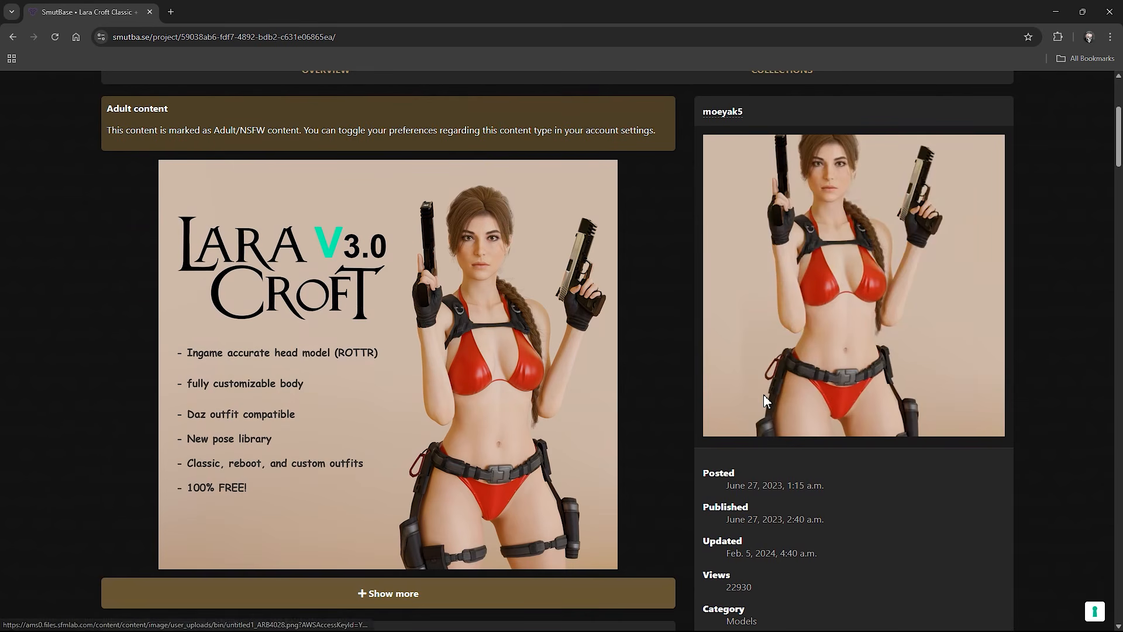
scroll(763, 396, "down", 6)
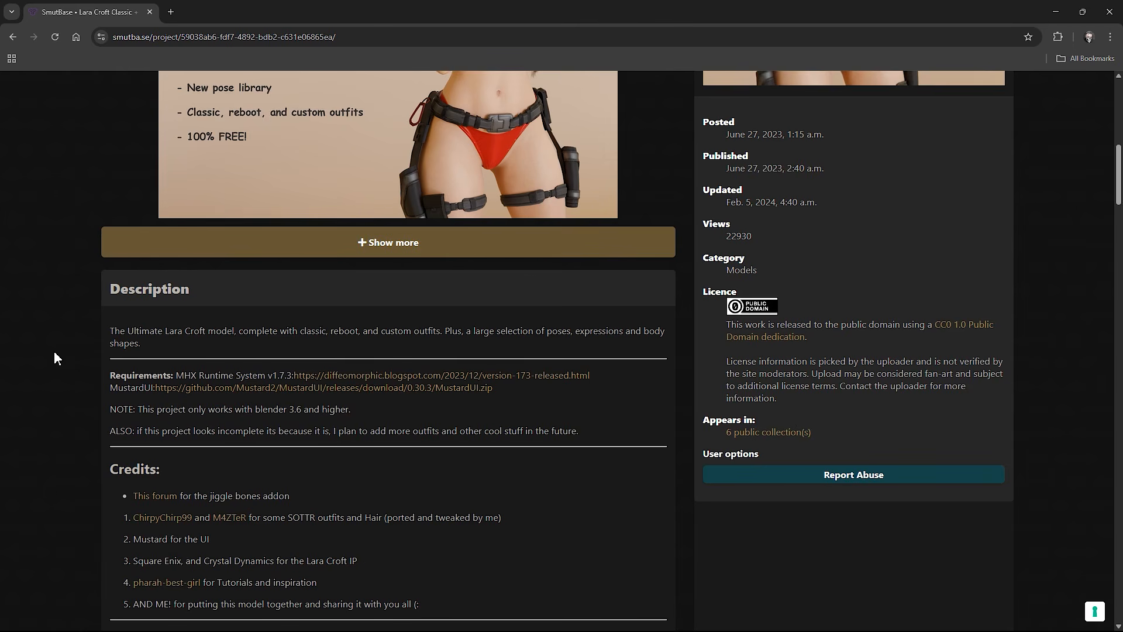
scroll(362, 381, "down", 5)
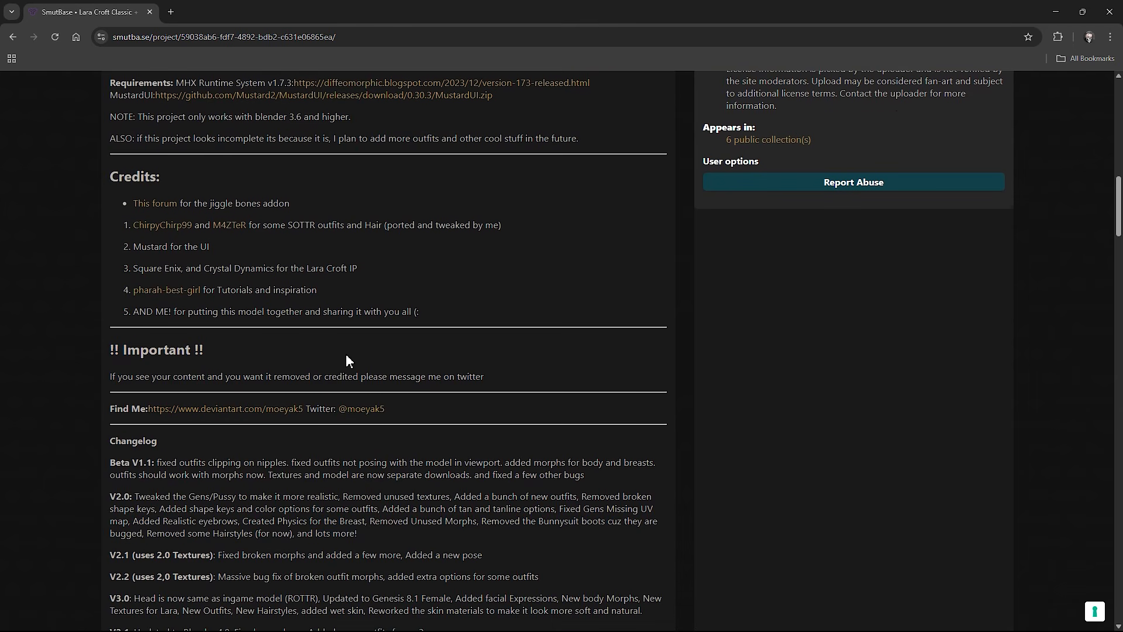
scroll(339, 367, "down", 20)
scroll(345, 354, "down", 3)
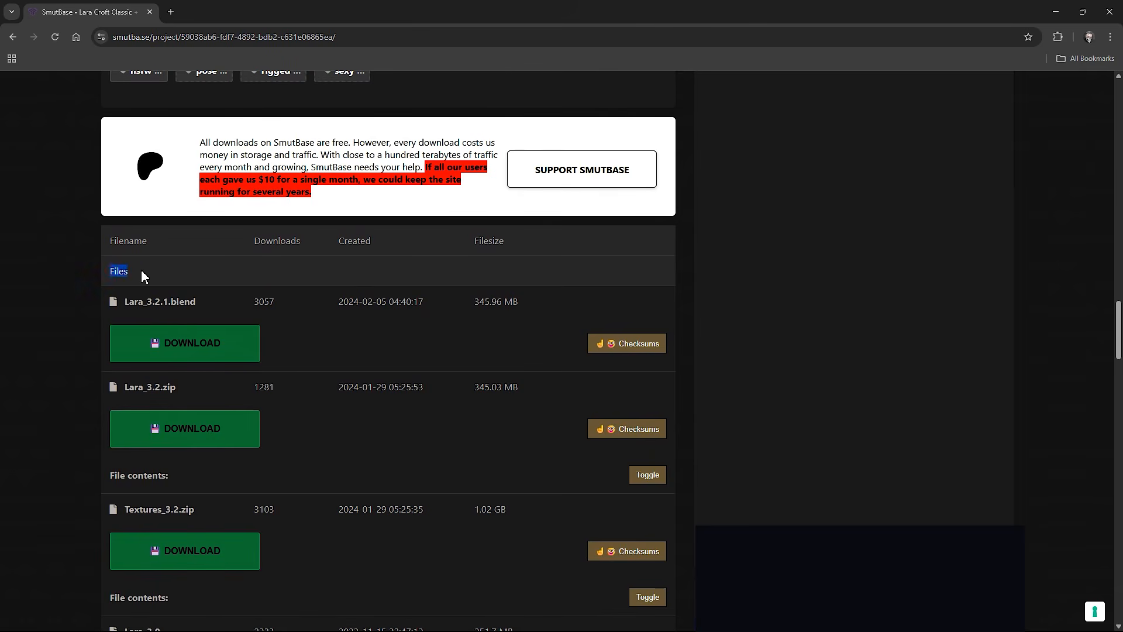
scroll(187, 271, "down", 1)
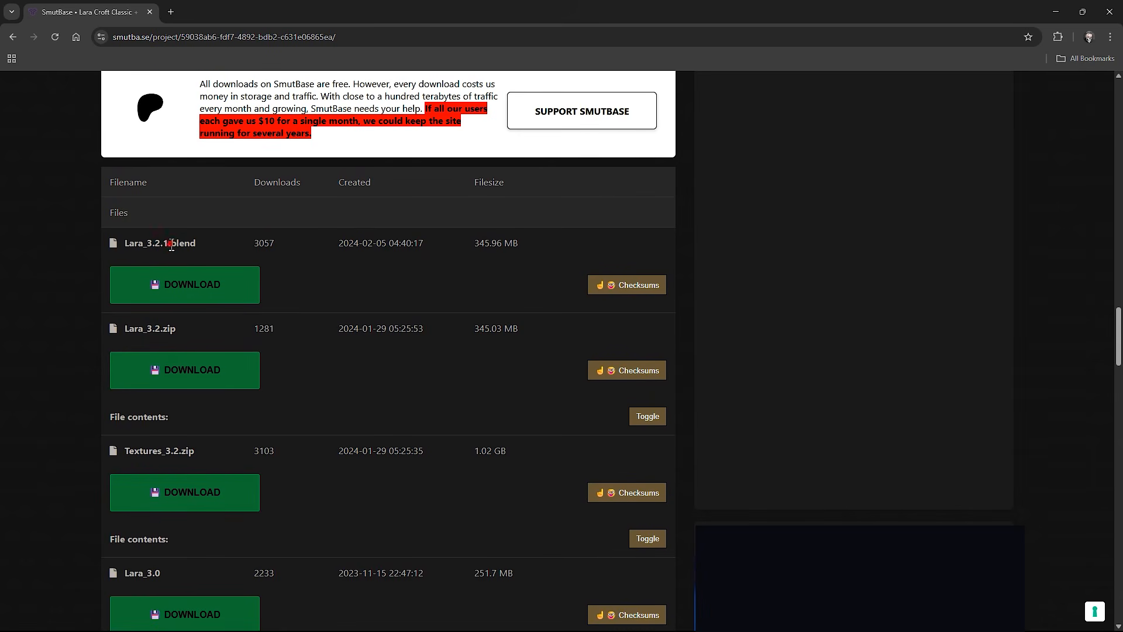
Step: Download Lara_3.2.1.blend from the free Europe 1 server
left_click(201, 289)
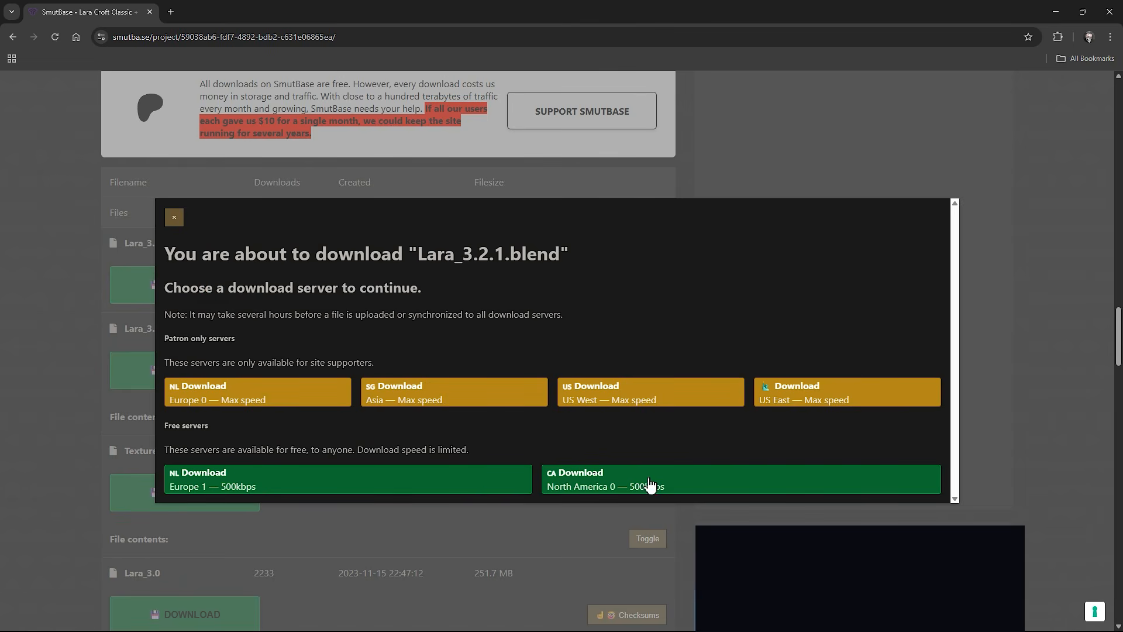
left_click(358, 486)
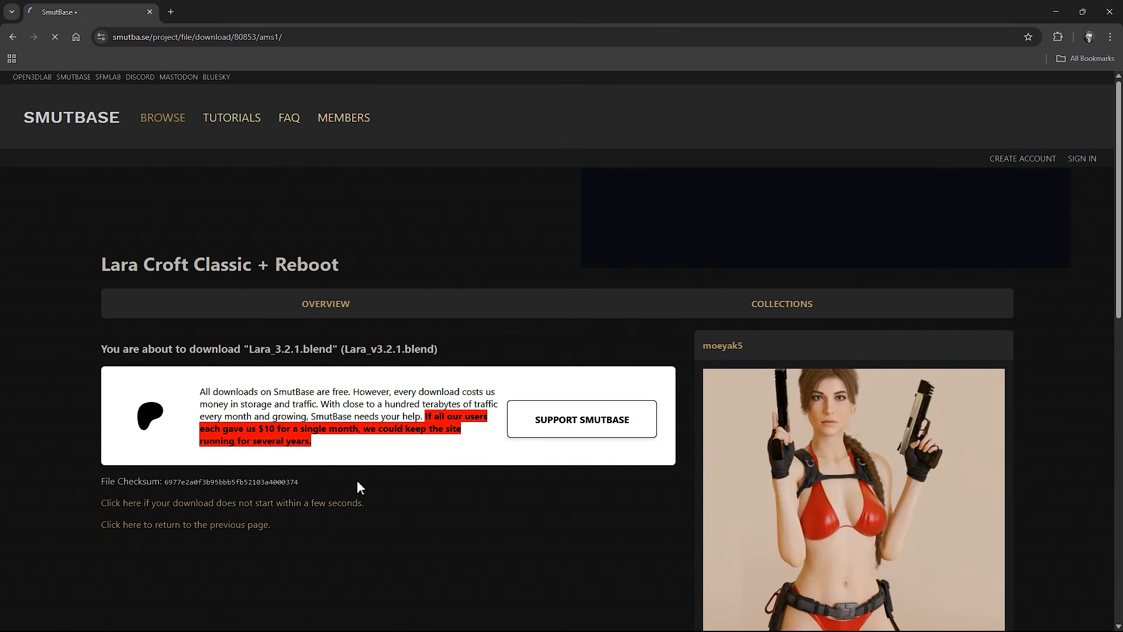
left_click(1070, 38)
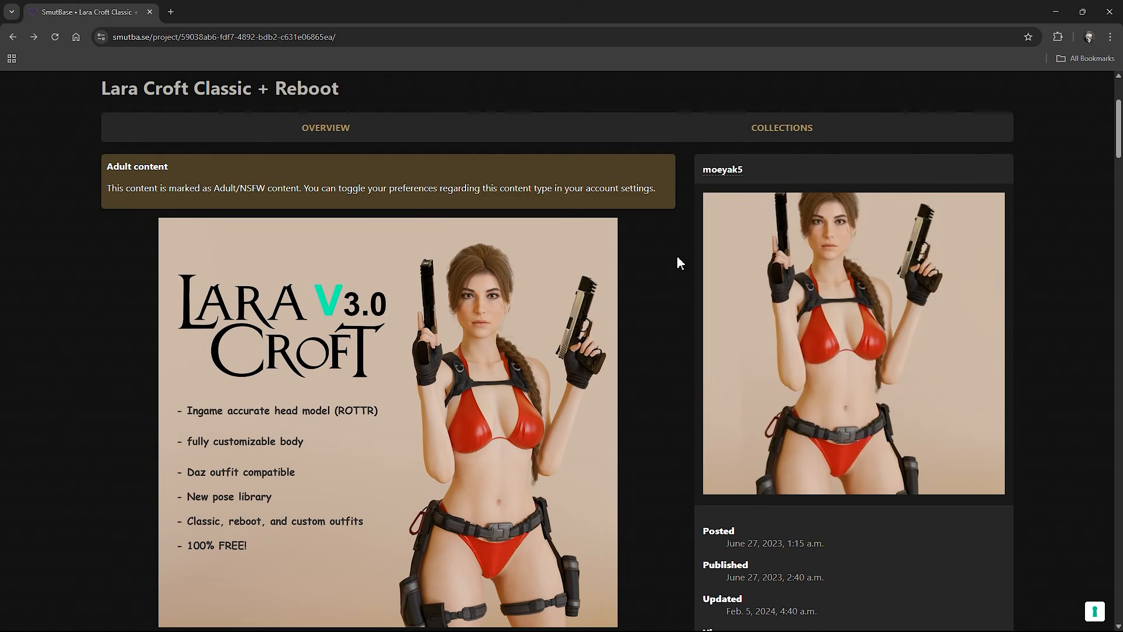
Step: Open the project's CC0 1.0 Public Domain dedication in a separate page, read the licence deed and close it
scroll(676, 256, "down", 2)
scroll(677, 258, "down", 5)
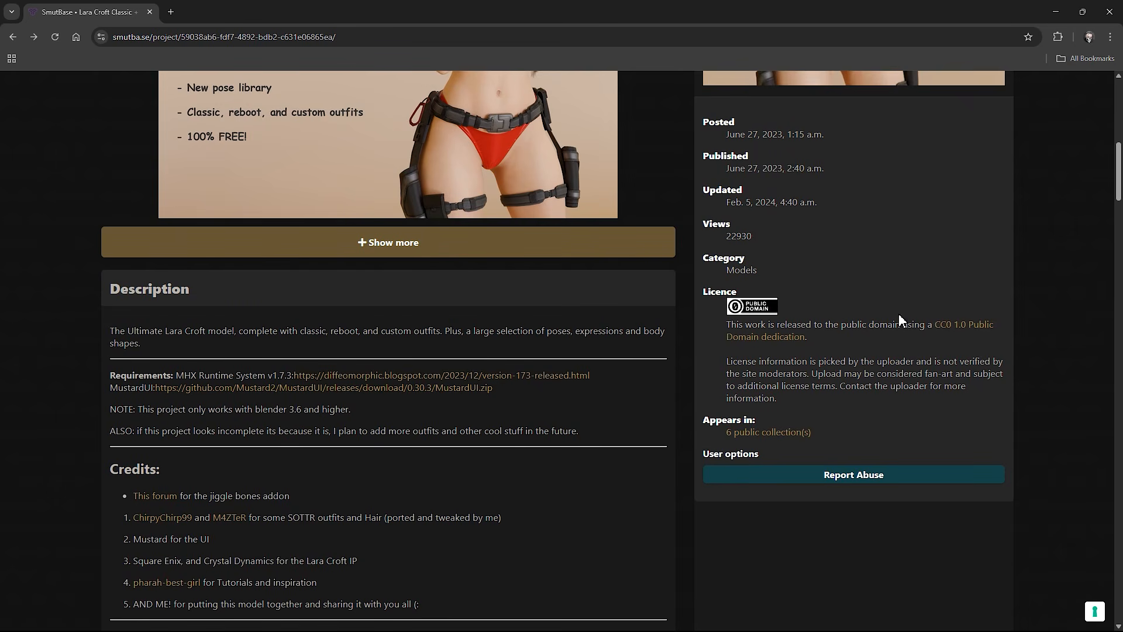
right_click(962, 333)
left_click(974, 342)
left_click(237, 12)
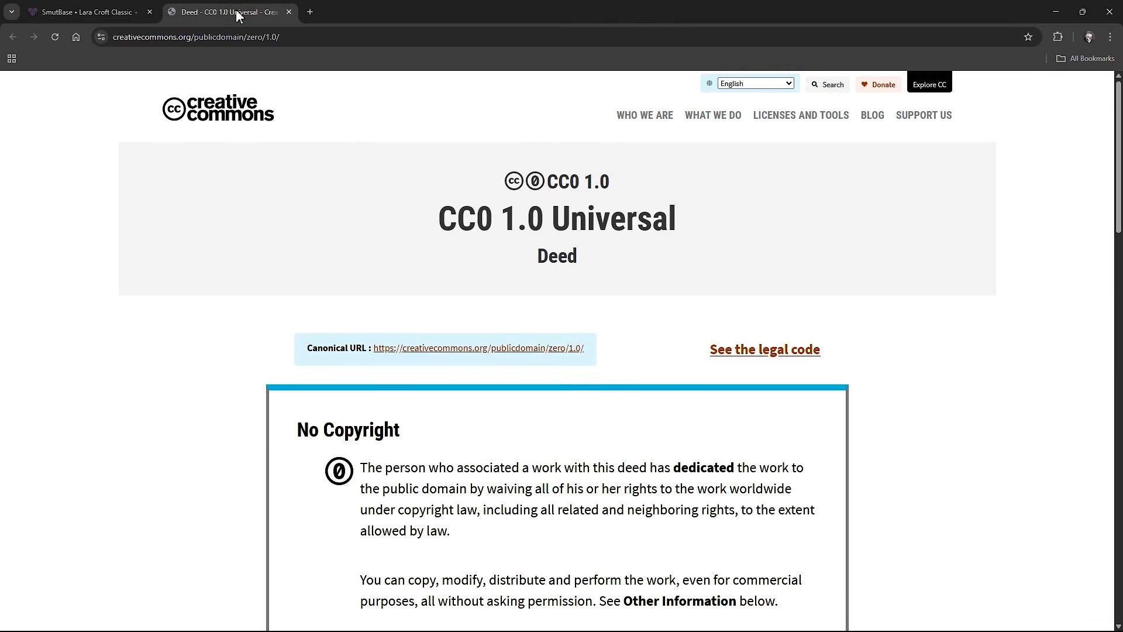
scroll(444, 245, "down", 4)
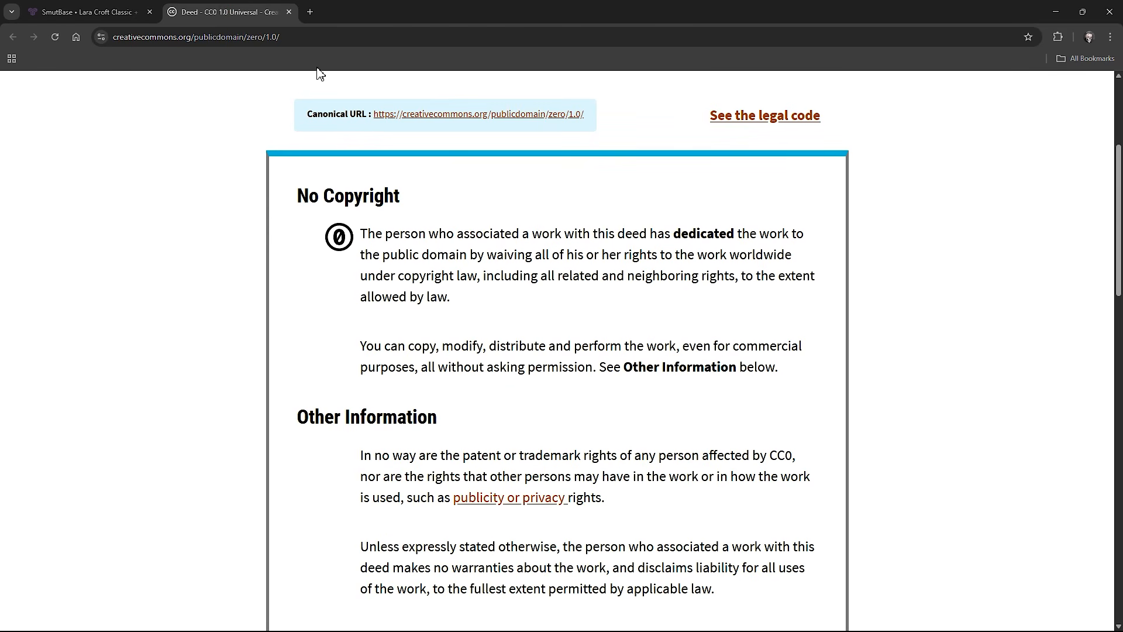
left_click(289, 12)
scroll(351, 316, "down", 5)
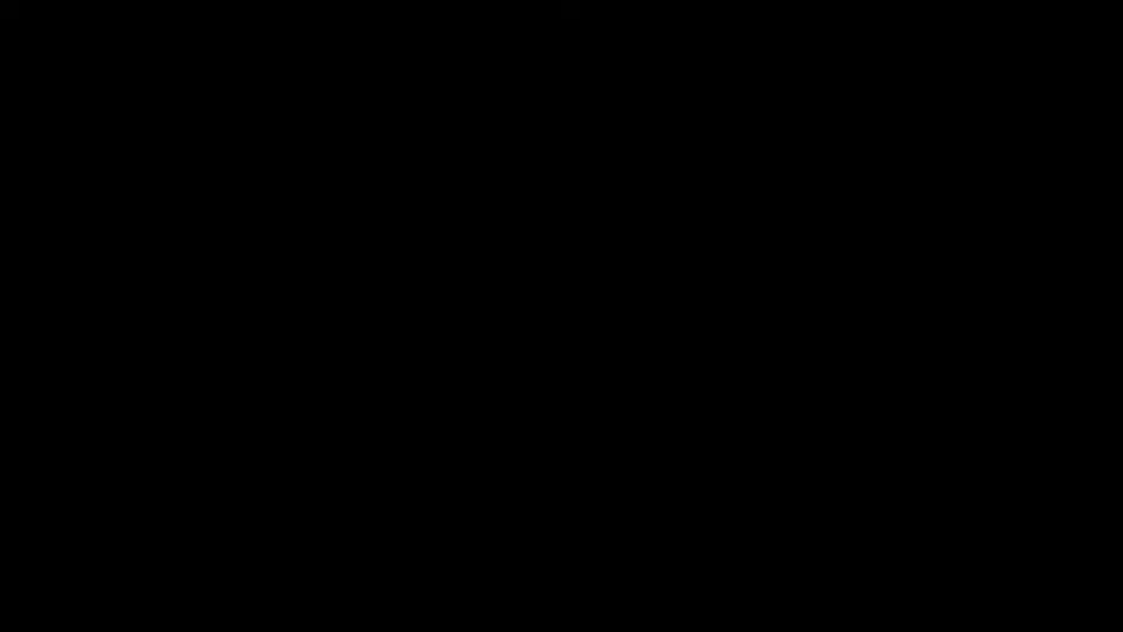
Step: In the Gemma v1.0 Blender file, move the controls at both corners of the character's mouth to reshape the expression
scroll(602, 279, "up", 8)
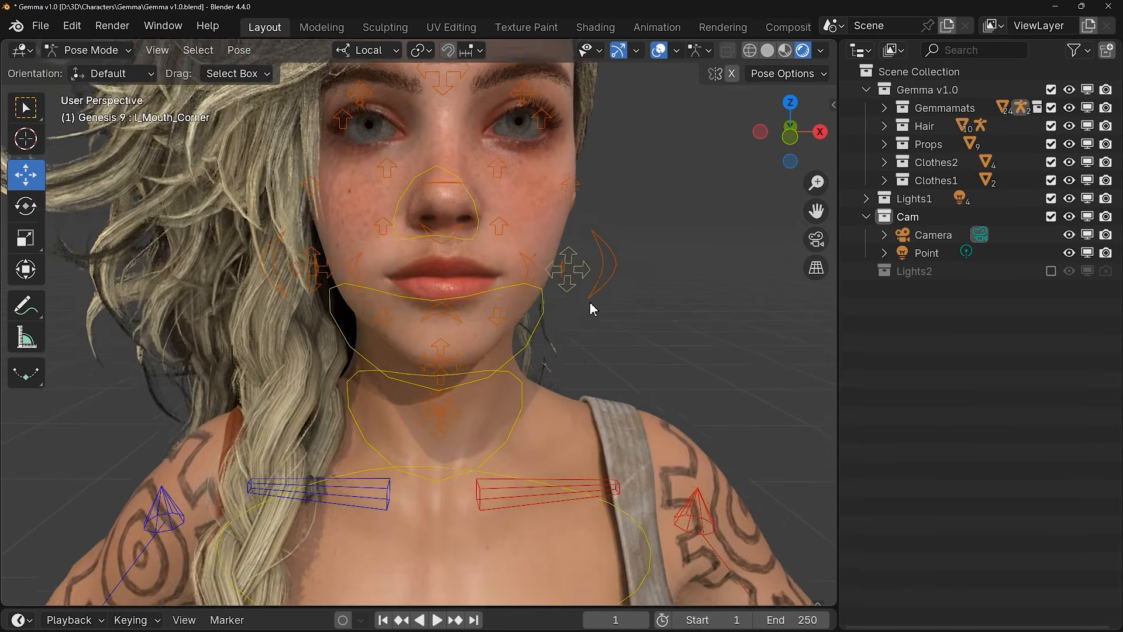
middle_click_drag(591, 308, 581, 361, "shift")
left_click(564, 361)
left_click_drag(526, 362, 476, 371)
scroll(281, 380, "up", 2)
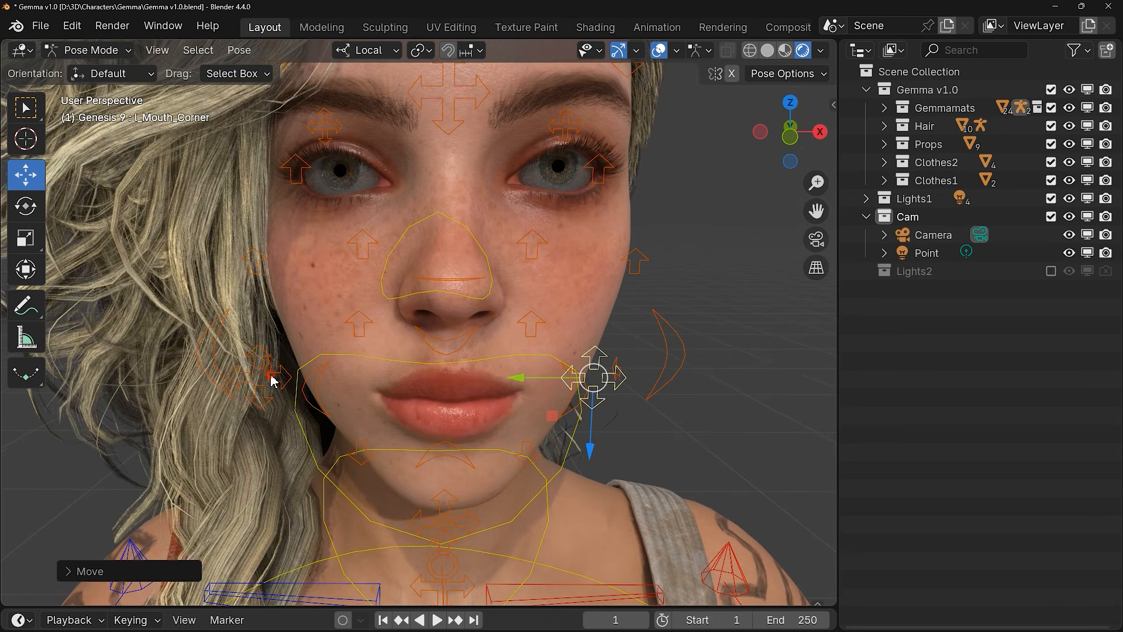
left_click(272, 379)
left_click_drag(227, 371, 261, 368)
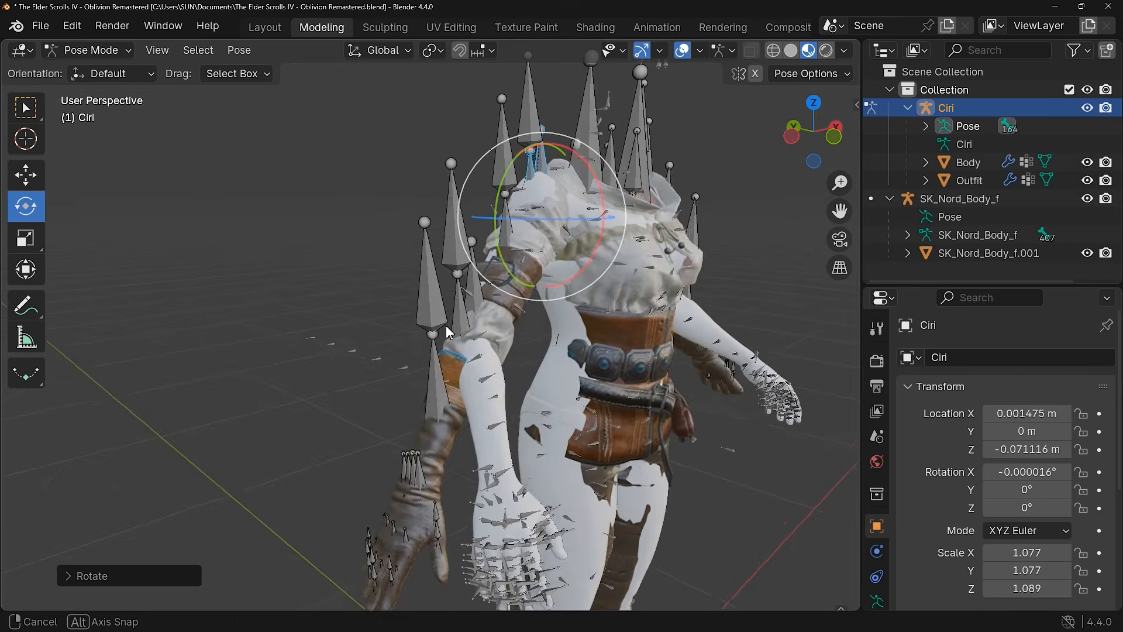
Step: In the Oblivion Remastered Blender file, rotate the Ciri rig's forearm bone to match the SK_Nord_Body_f arm
middle_click_drag(447, 325, 372, 320)
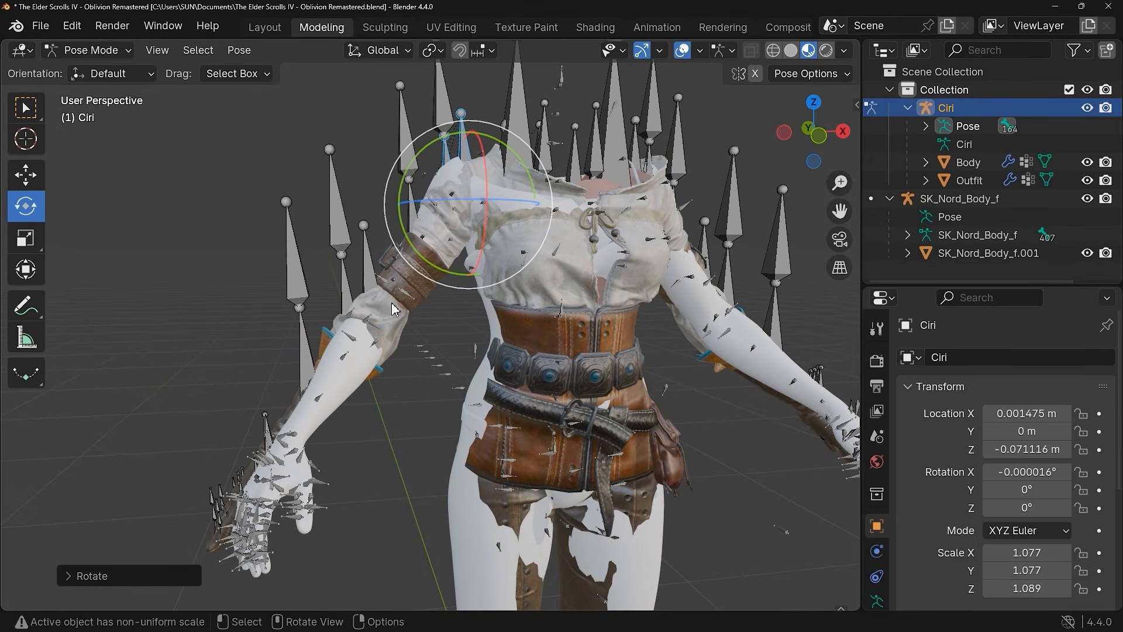
left_click(360, 336)
left_click_drag(360, 336, 375, 331)
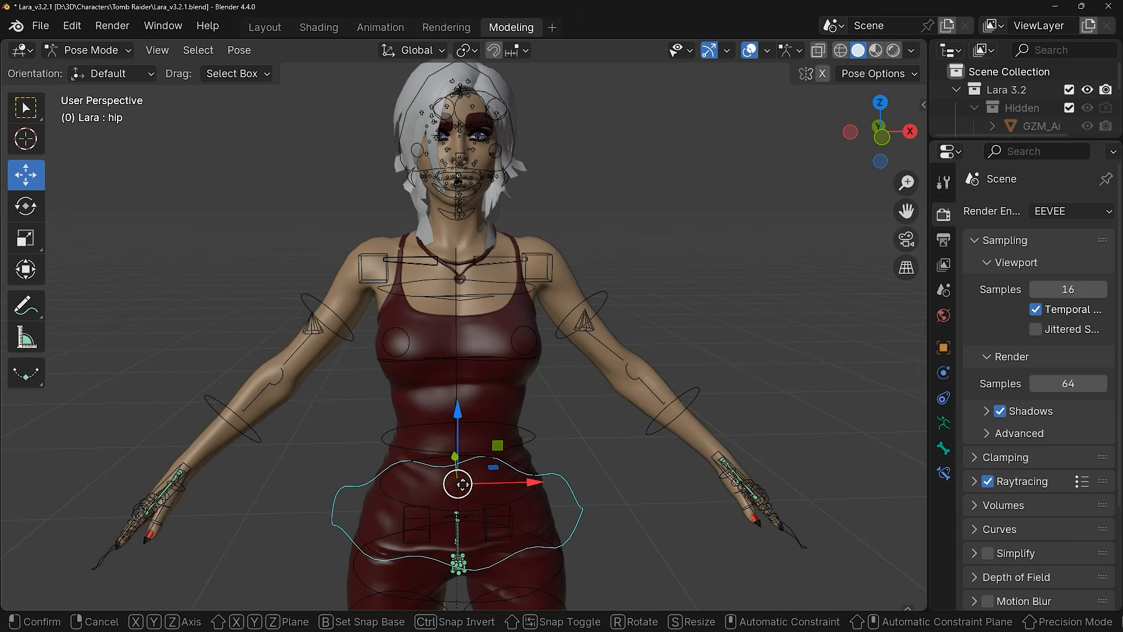
Step: Move the hip control of the Lara_v3.2.1 rig and try rotating a bone on the Lara armature in the unsaved Blender file
left_click_drag(460, 481, 358, 491)
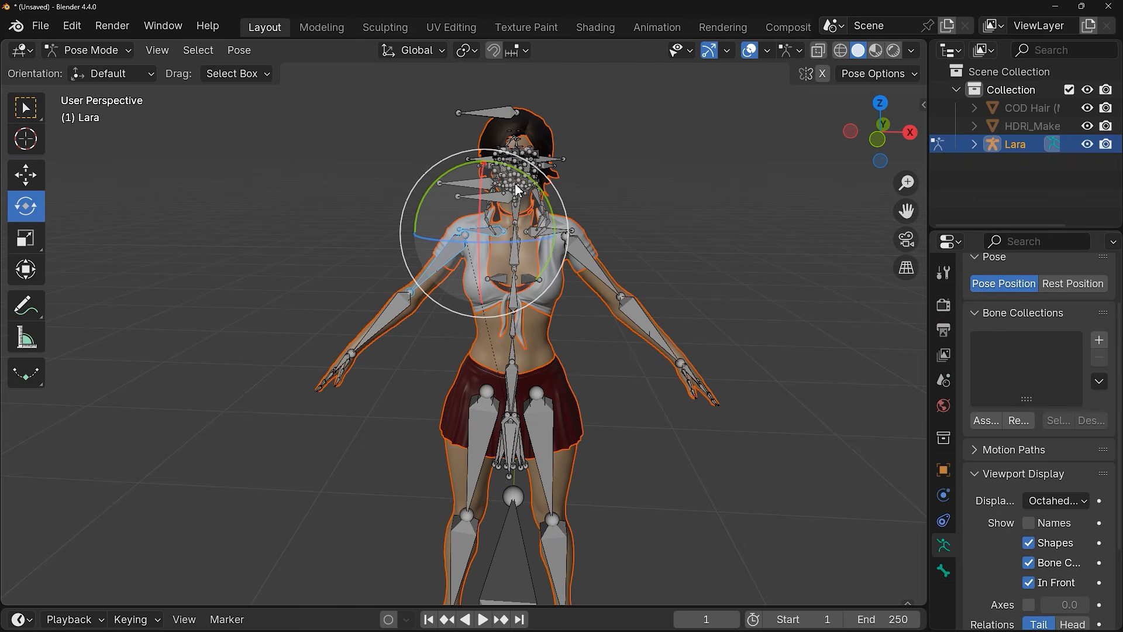
left_click_drag(520, 190, 544, 222)
key("Escape")
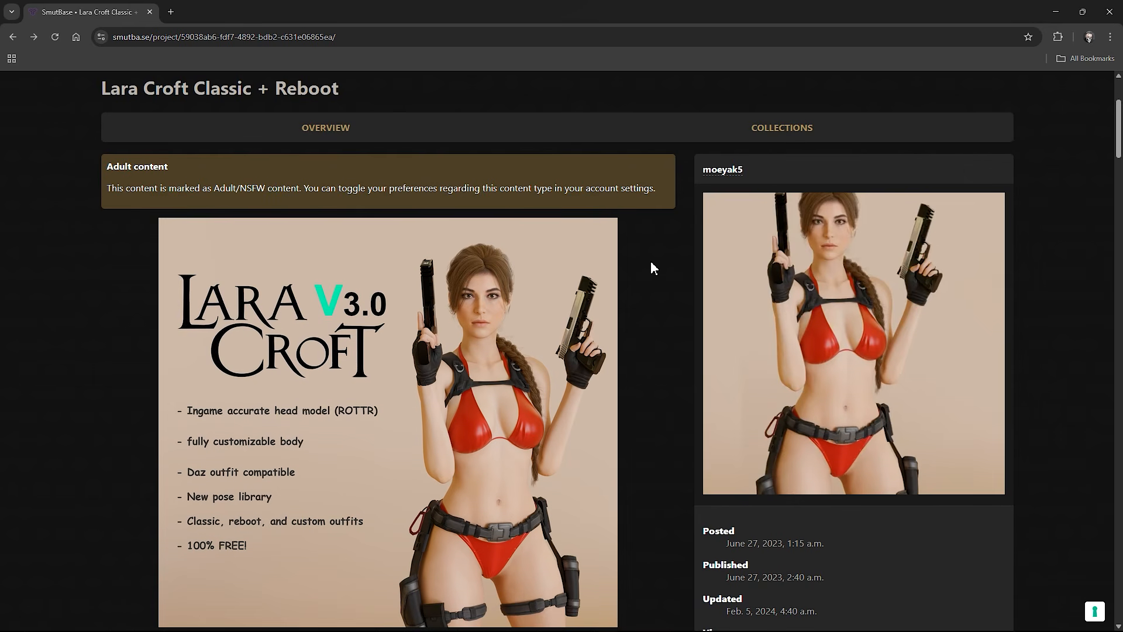
Step: On the Lara Croft Classic + Reboot page in the browser, examine the listed .blend file and the texture archives
scroll(651, 261, "down", 5)
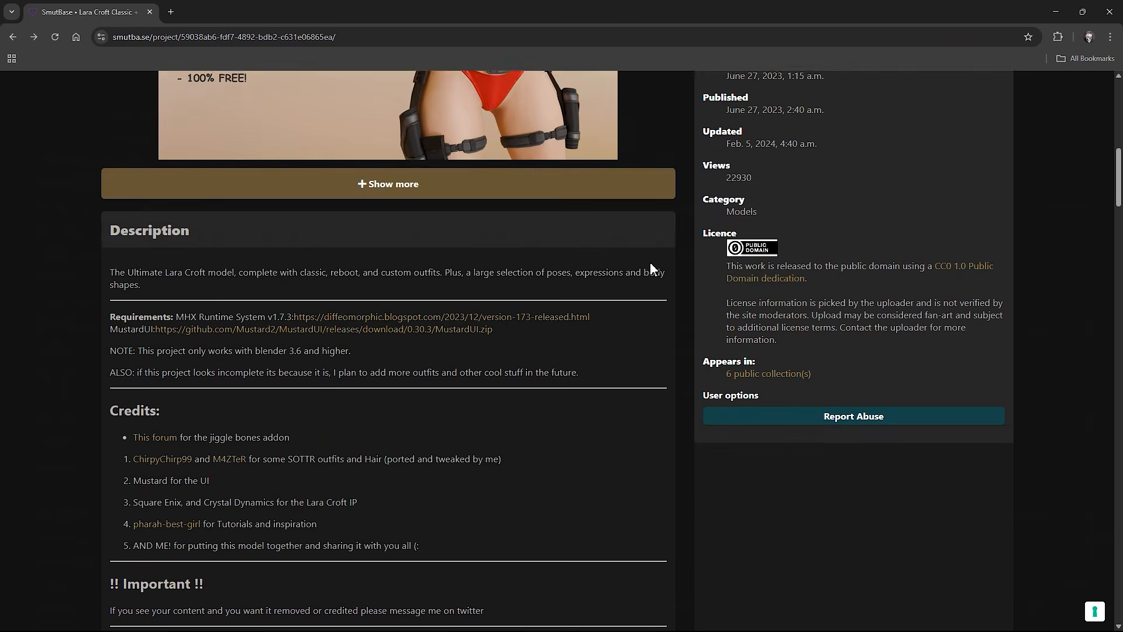
scroll(651, 263, "down", 18)
scroll(651, 264, "down", 6)
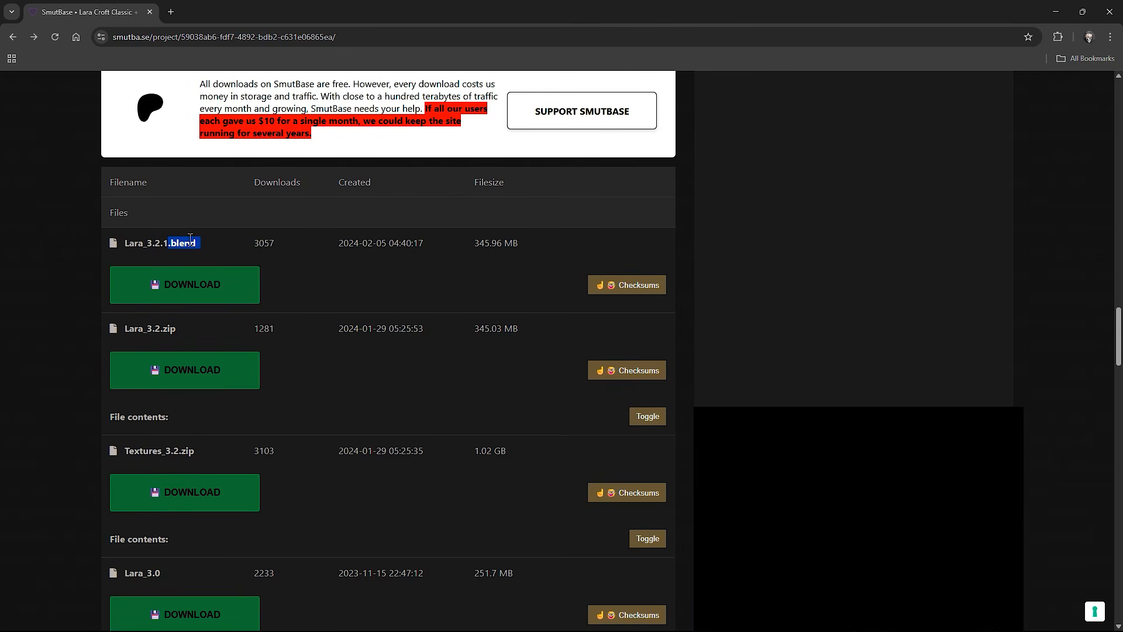
scroll(220, 240, "down", 1)
scroll(220, 241, "down", 4)
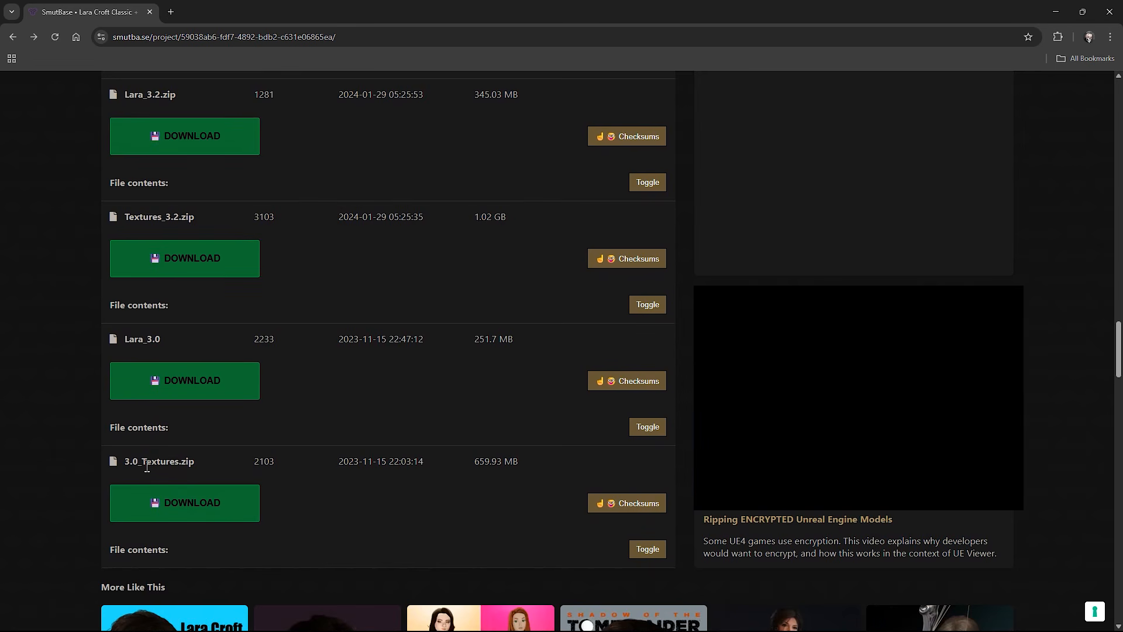
left_click_drag(139, 461, 194, 459)
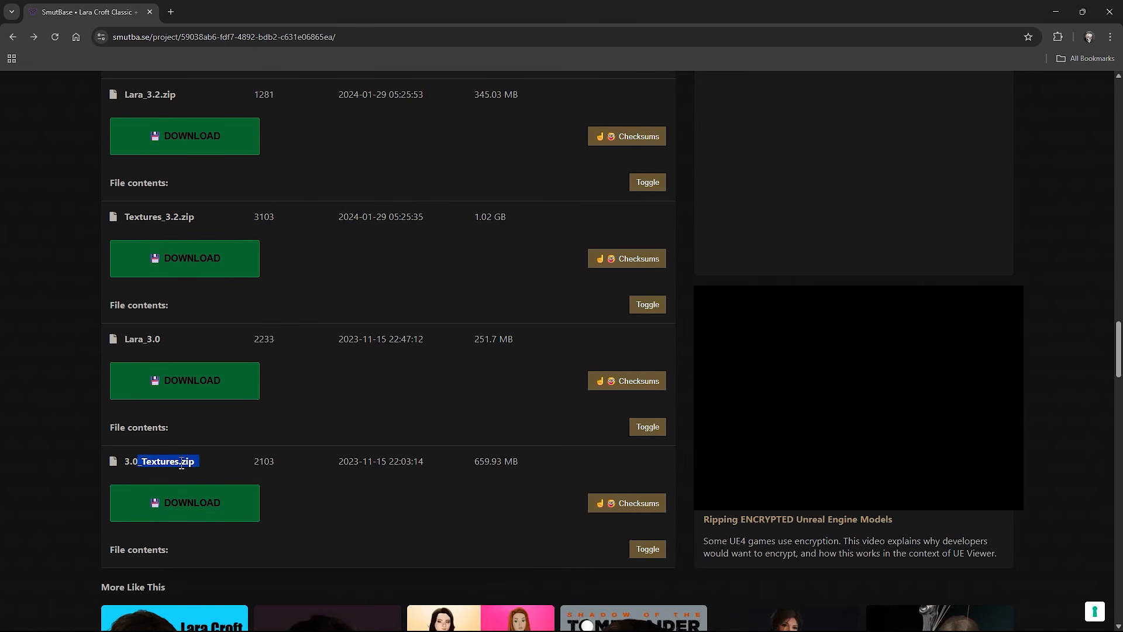
left_click(216, 466)
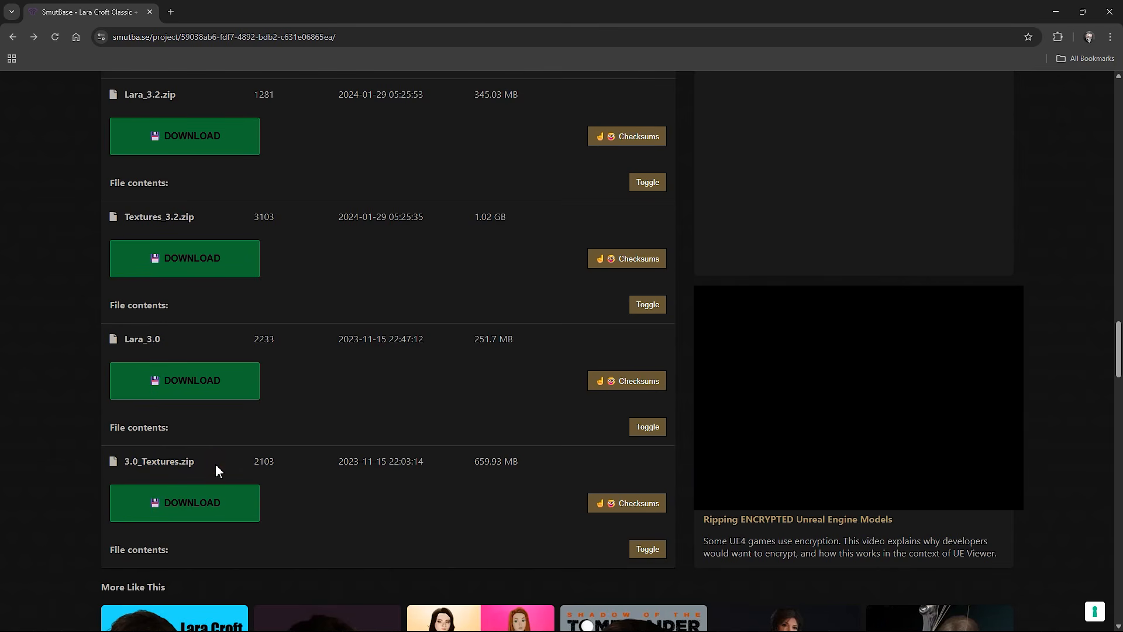
Step: Download the Lara textures archive and extract the textures folder from Textures_3.2.zip into the Tomb Raider folder beside Lara_v3.2.1.blend
left_click(210, 509)
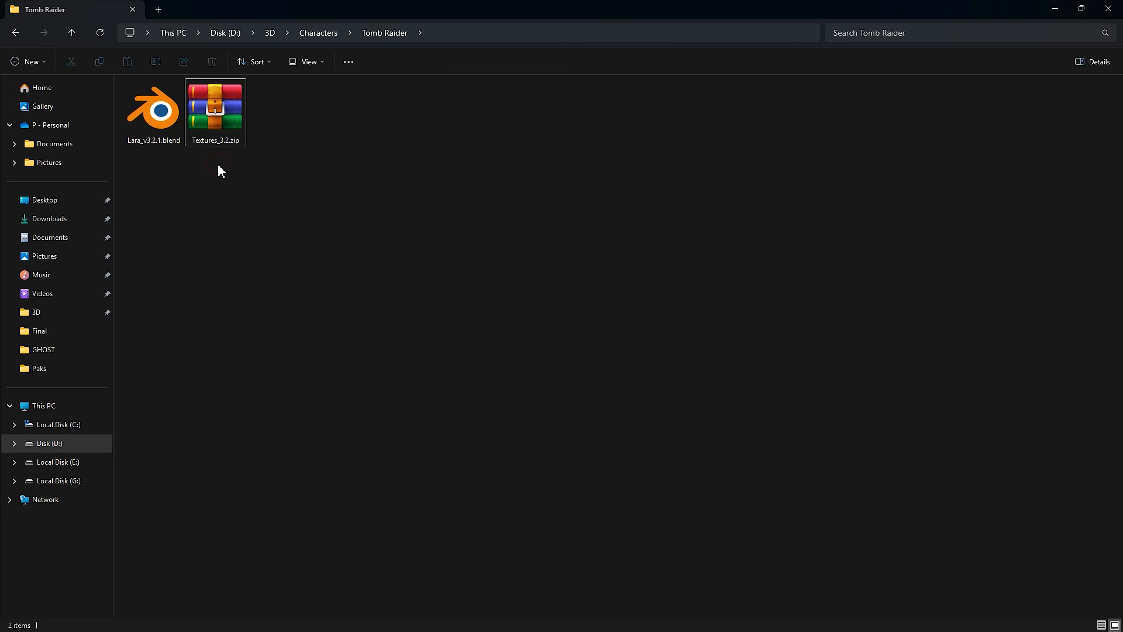
double_click(217, 121)
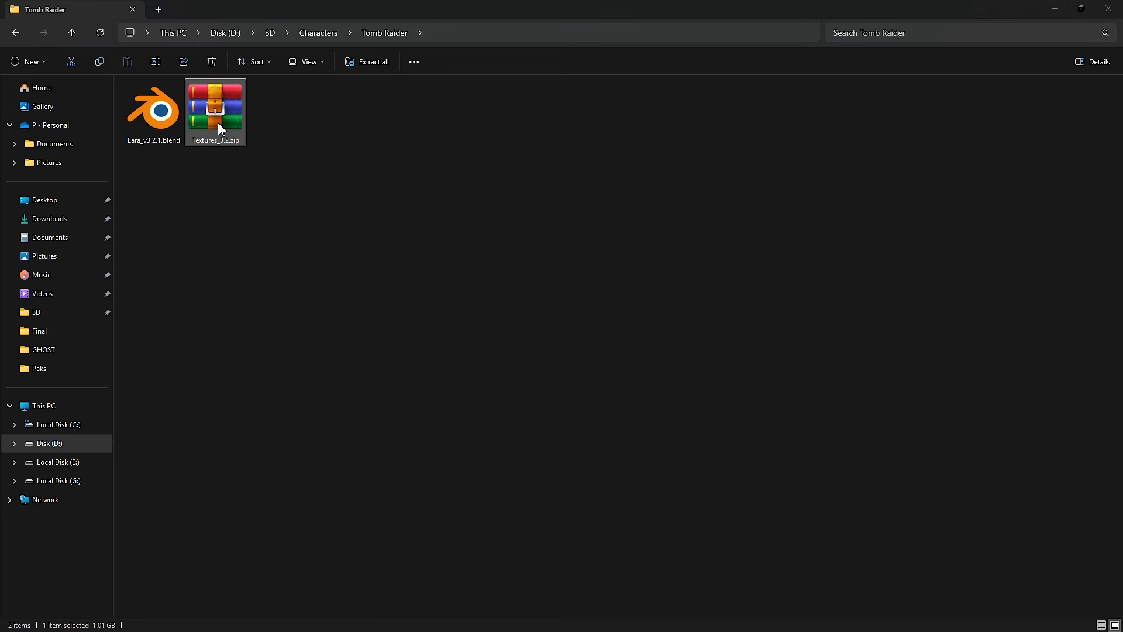
left_click(297, 224)
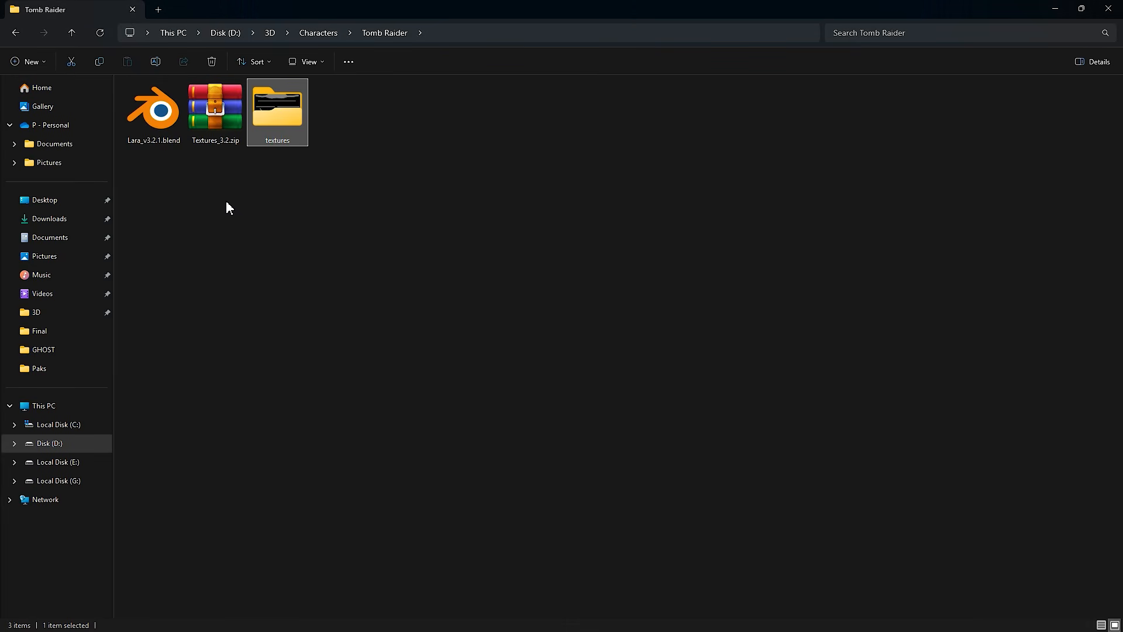
Step: Open Lara_v3.2.1.blend in Blender and hide the 3D viewport's sidebar
left_click(168, 124)
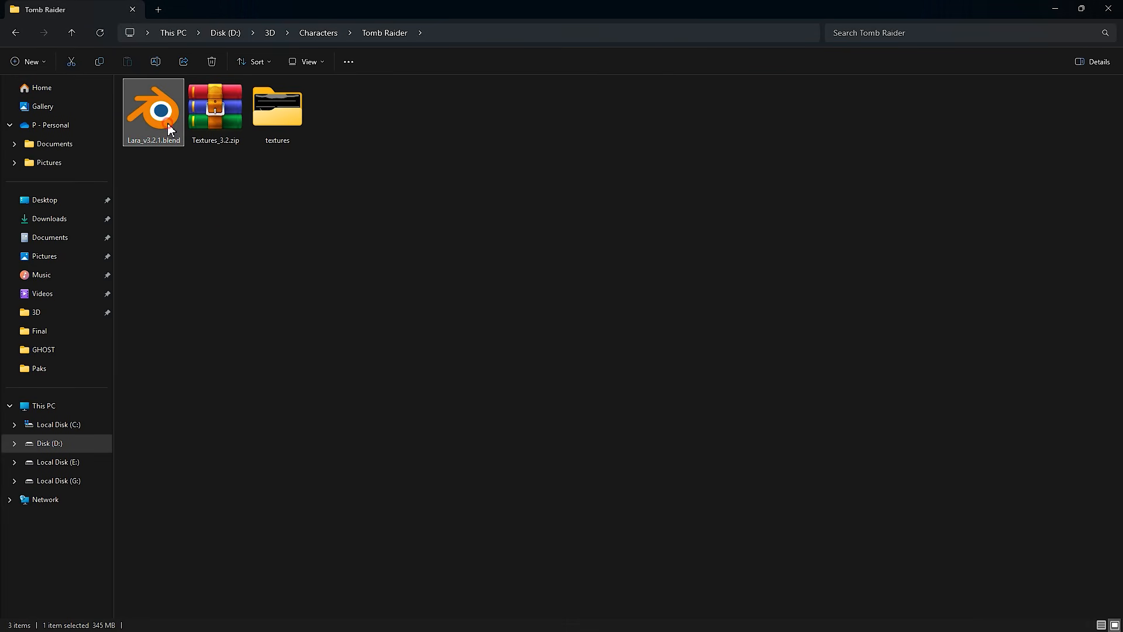
double_click(168, 124)
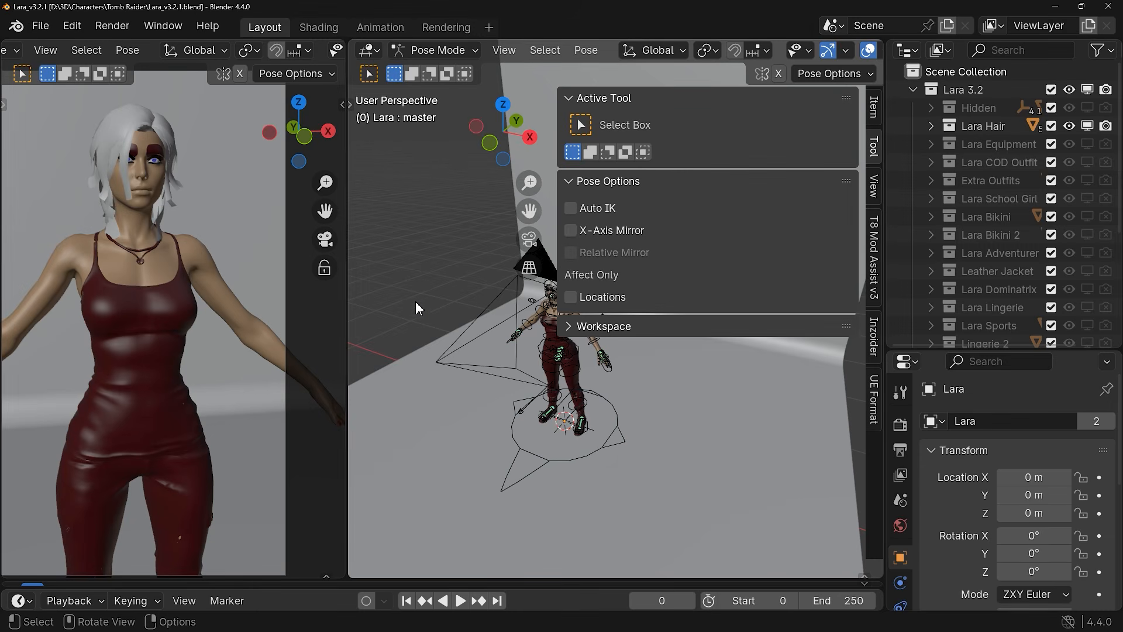
middle_click_drag(416, 303, 441, 303)
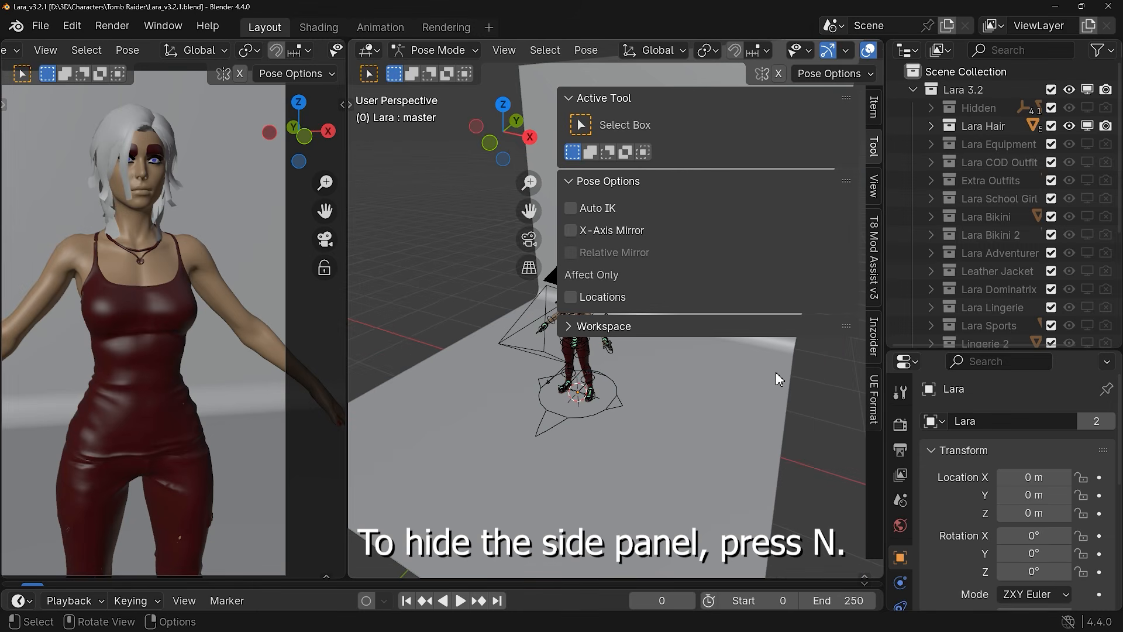
key("n")
middle_click_drag(713, 384, 696, 350)
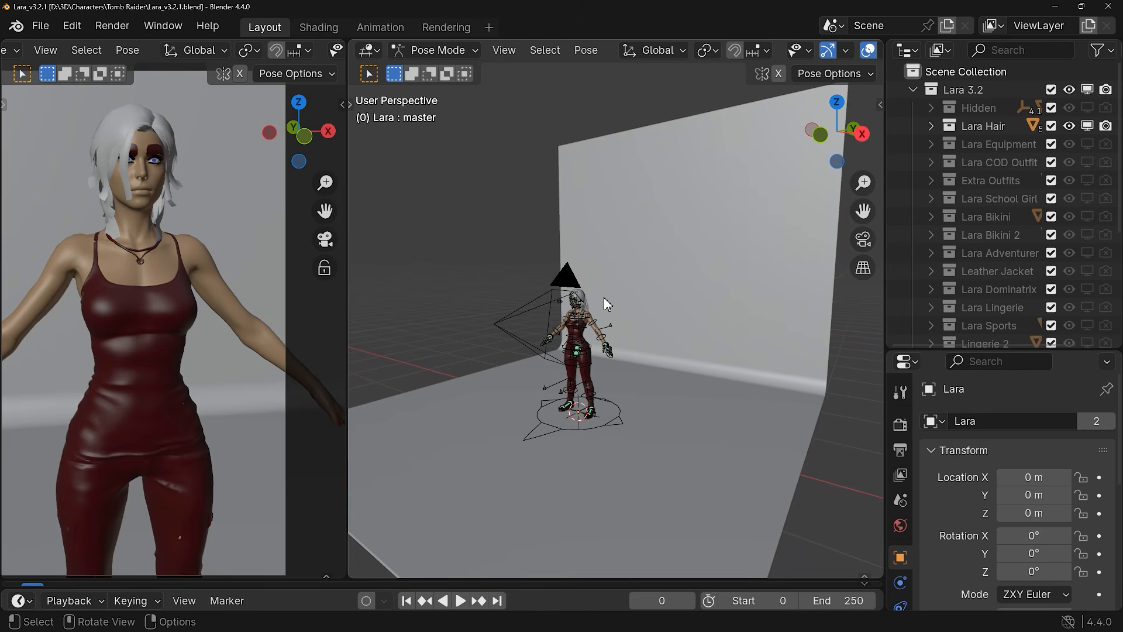
Step: Add a general Modeling workspace and put the Lara armature into Object Mode
left_click(488, 34)
mouse_move(426, 65)
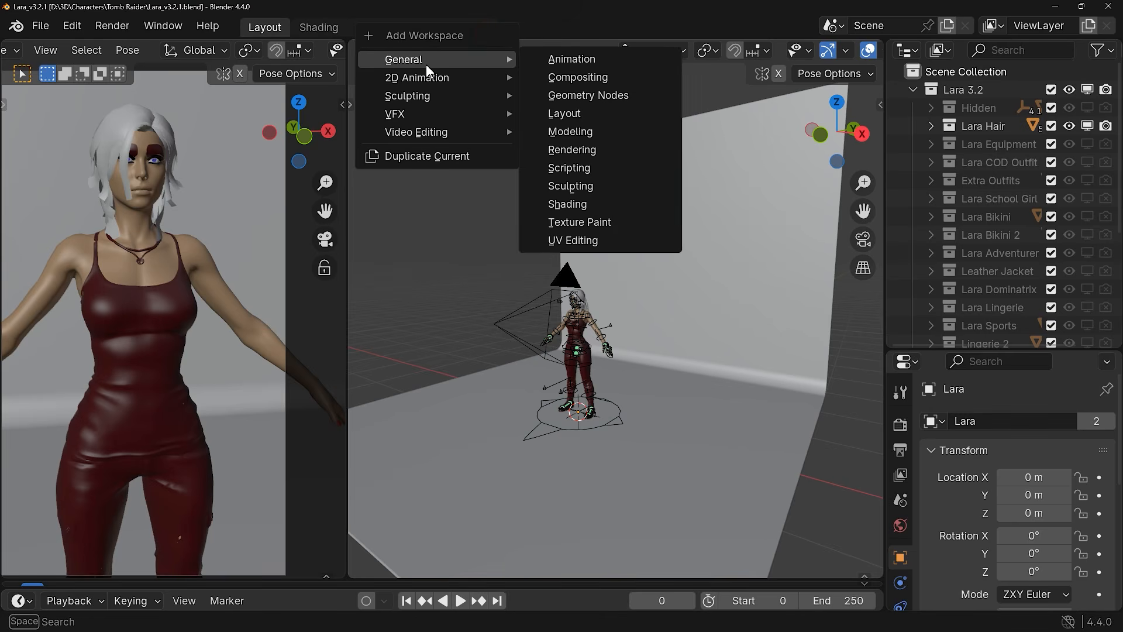
left_click(573, 135)
left_click(61, 50)
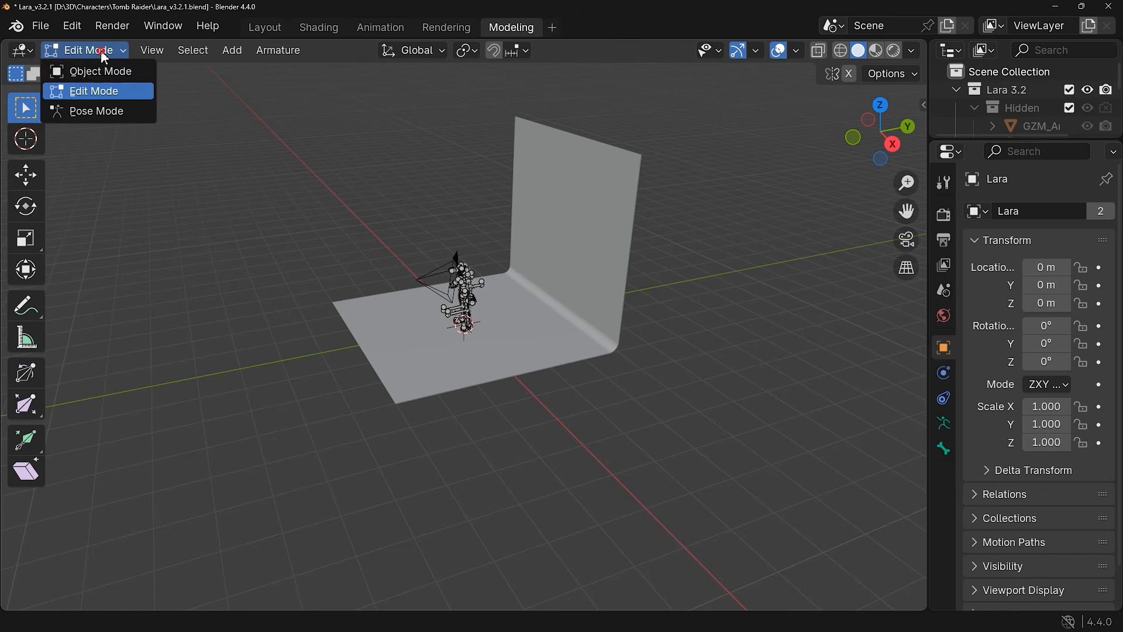
left_click(138, 75)
Step: Delete the backdrop plane and the camera around the Lara character
scroll(437, 192, "up", 4)
middle_click_drag(438, 193, 519, 187, "shift")
left_click(539, 166)
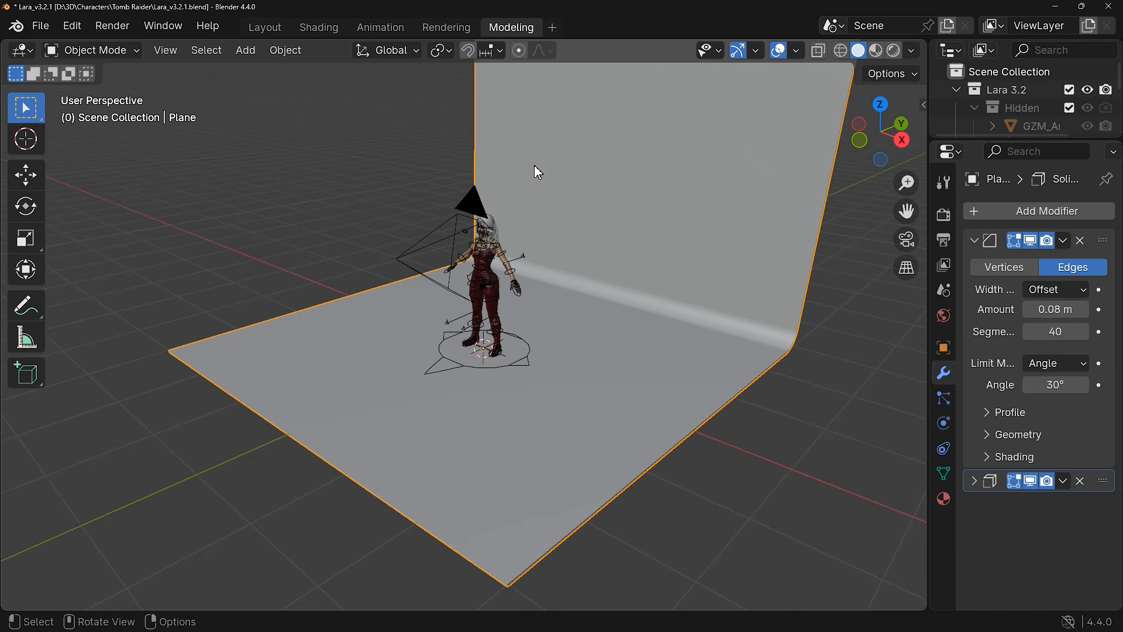
key("Delete")
scroll(440, 202, "up", 4)
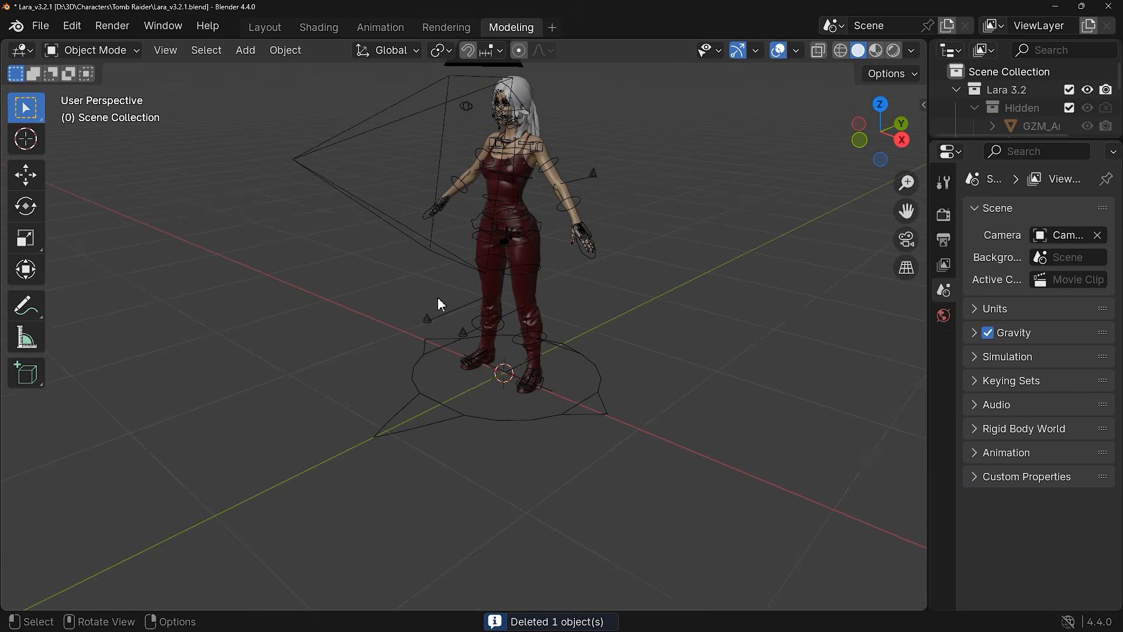
left_click(446, 352)
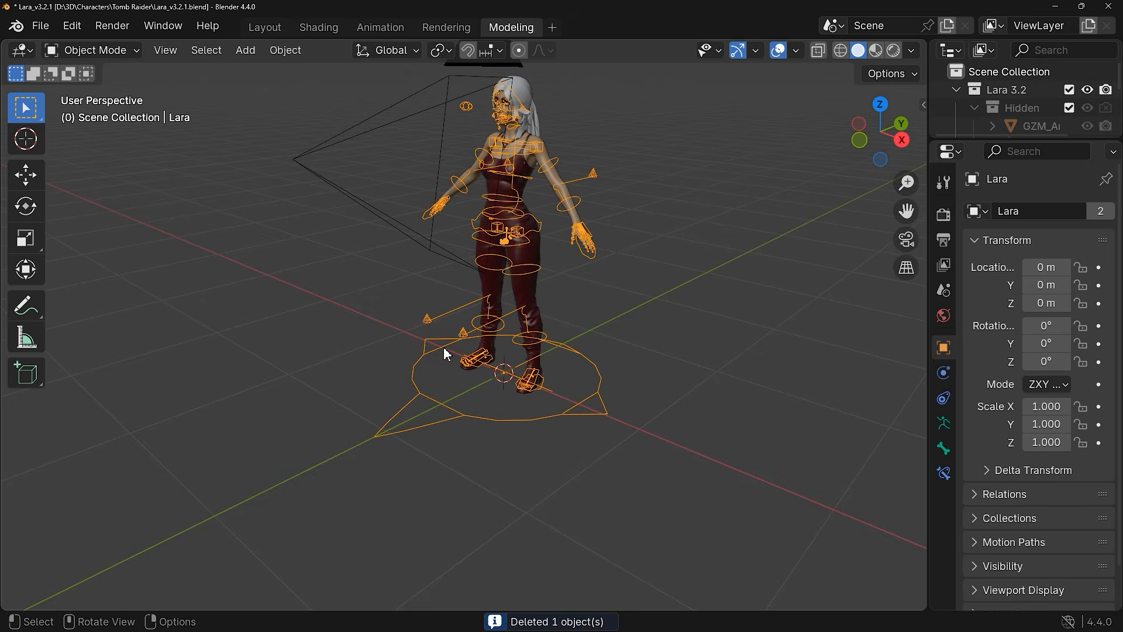
left_click(337, 148)
key("Delete")
Step: Try lowering the Lara_v3.2.1 rig's hip control and rotating a shoulder bone of the Lara armature in the unsaved file, undoing the rotation
scroll(621, 228, "up", 4)
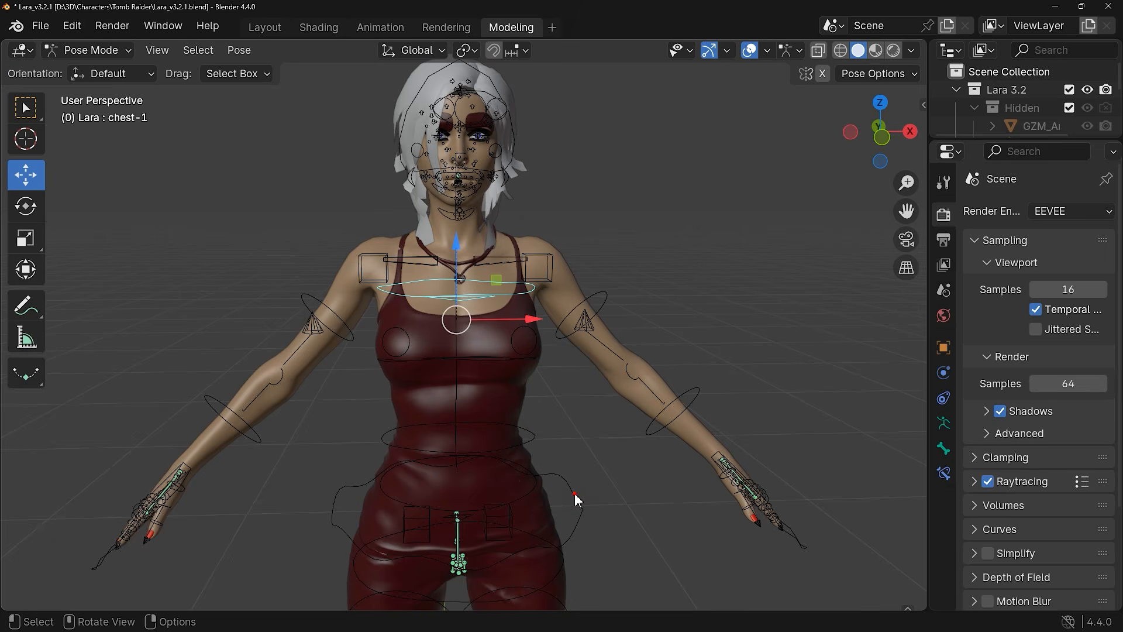
left_click(576, 499)
mouse_move(459, 490)
left_mouse_down()
mouse_move(448, 412)
mouse_move(366, 394)
mouse_move(358, 493)
mouse_move(422, 504)
mouse_move(530, 471)
mouse_move(556, 427)
mouse_move(538, 477)
mouse_move(482, 502)
mouse_move(435, 459)
mouse_move(444, 453)
mouse_move(459, 507)
left_mouse_up()
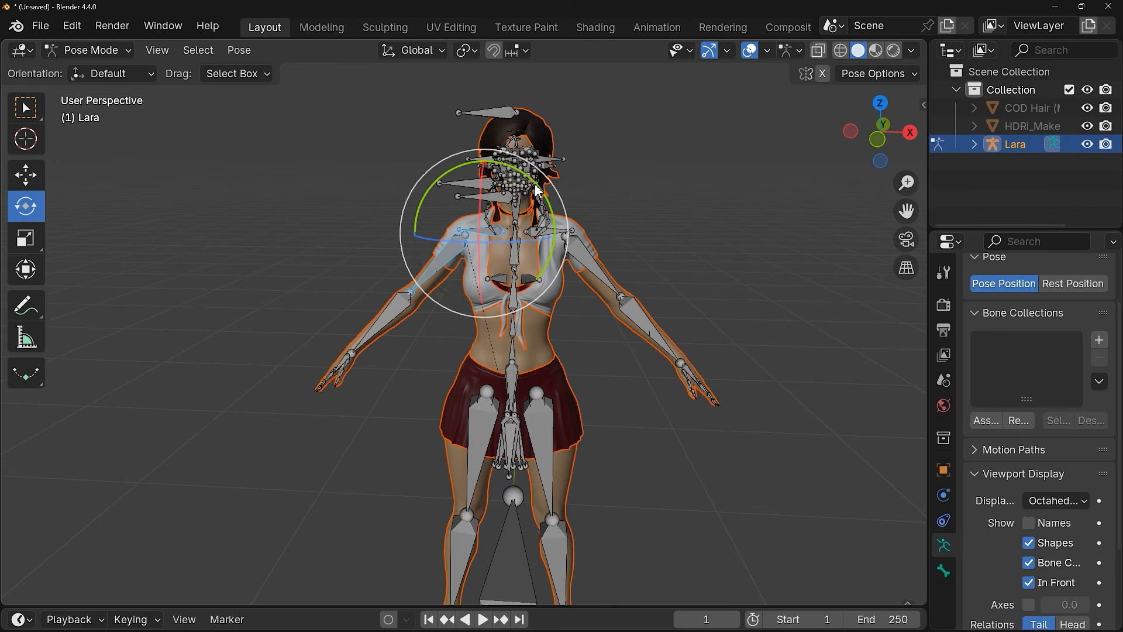
left_click_drag(535, 189, 547, 259)
key("ctrl+z")
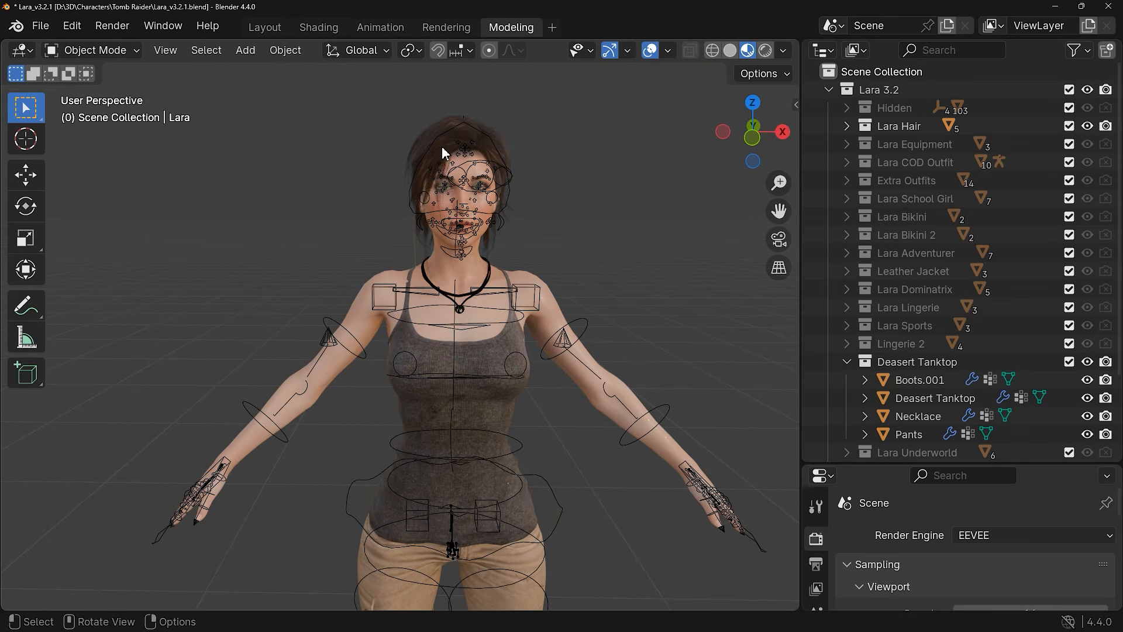
Step: In the Layout workspace, enable the Lara Sports collection in the viewport and disable the Deasert Tanktop collection
left_click(267, 28)
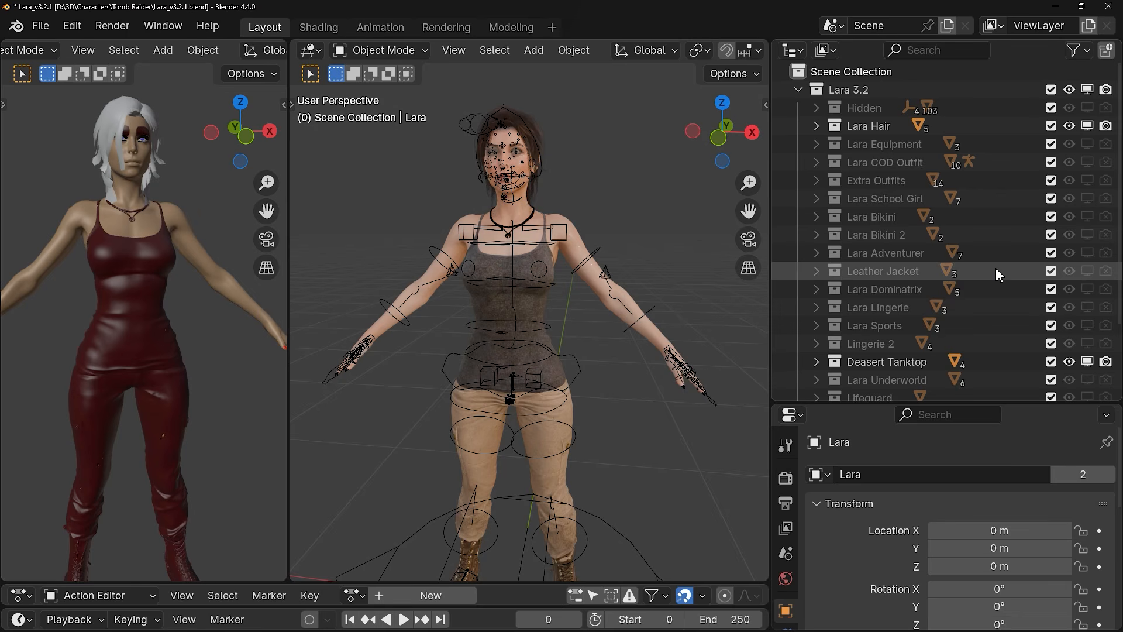
left_click(1086, 325)
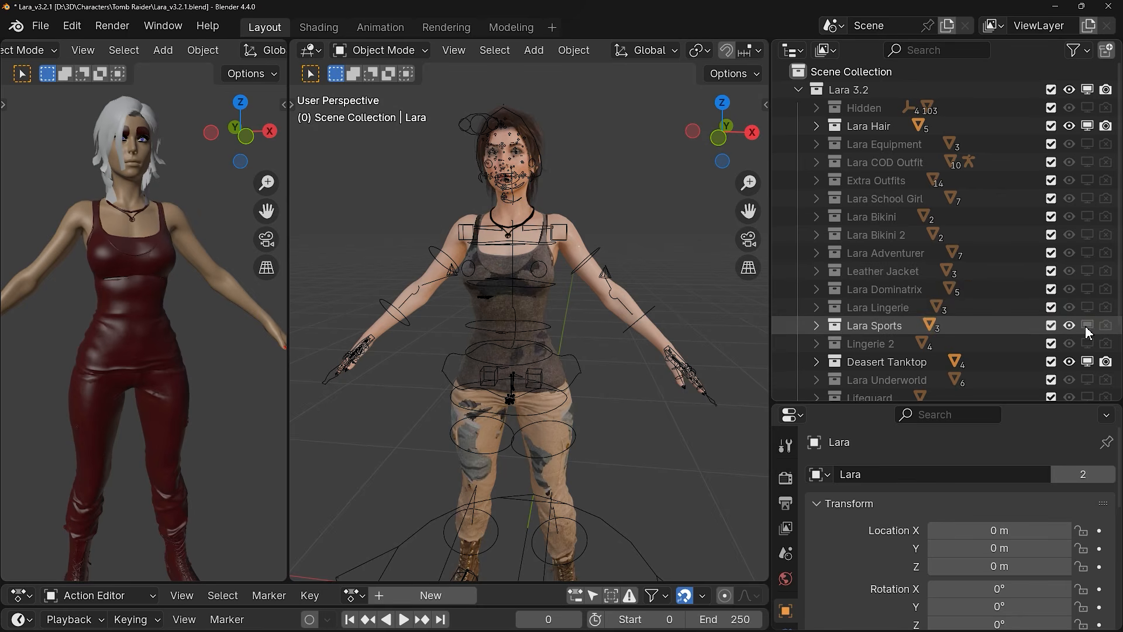
left_click(1088, 361)
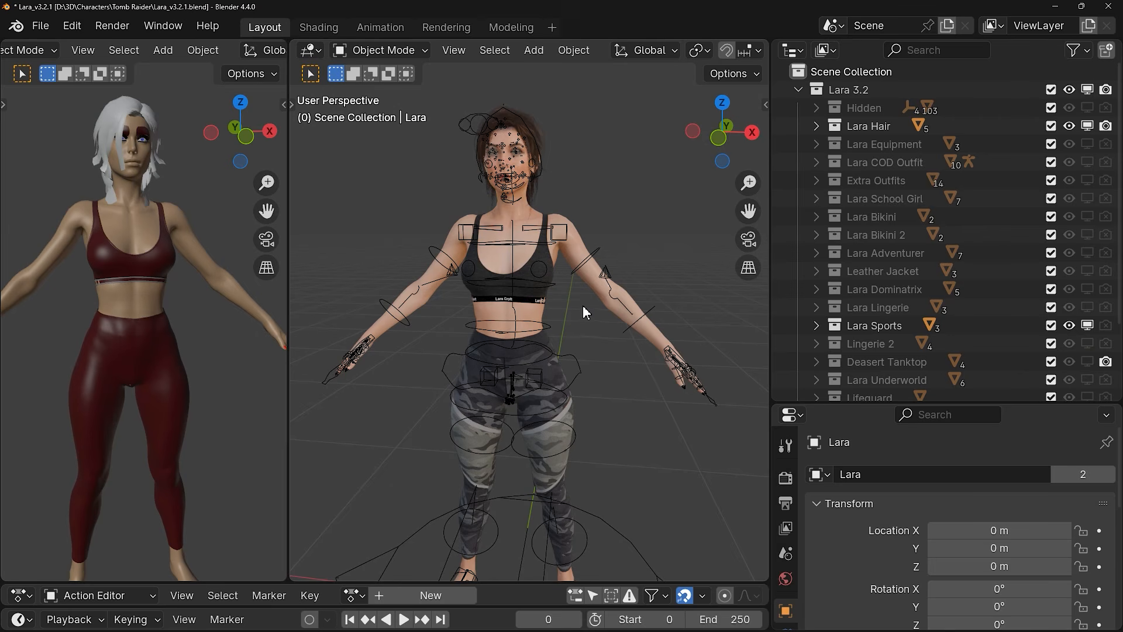
Step: Show the Lara School Girl outfit instead of Lara Sports, and exclude the unused outfit collections such as Lara Bikini, Lara Bikini 2 and Lara Adventurer
left_click(1087, 199)
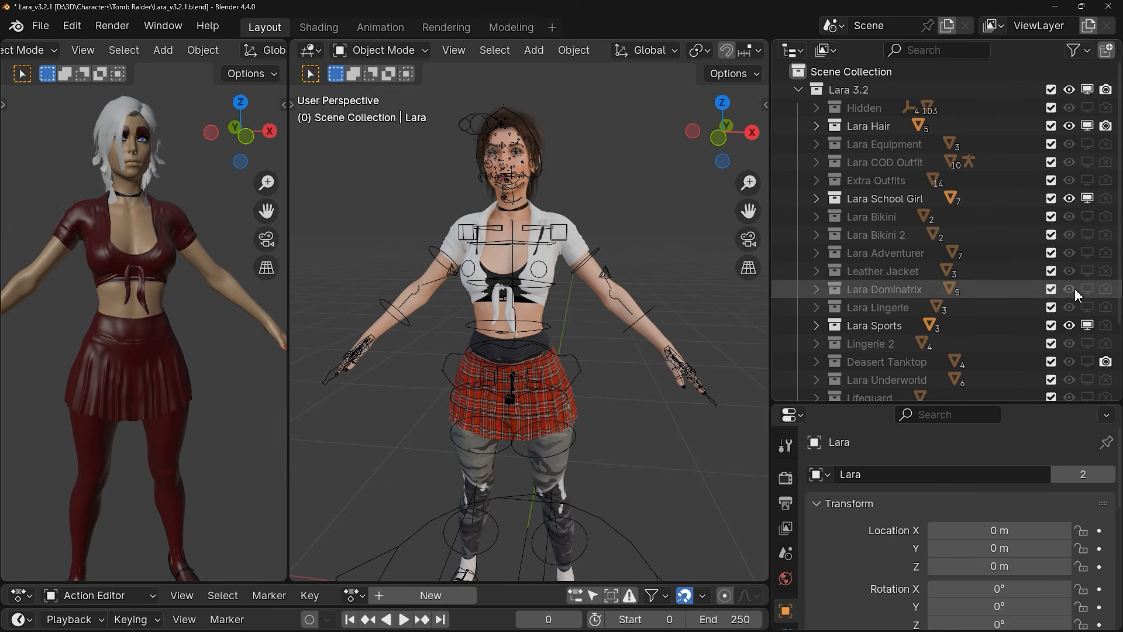
left_click(1089, 327)
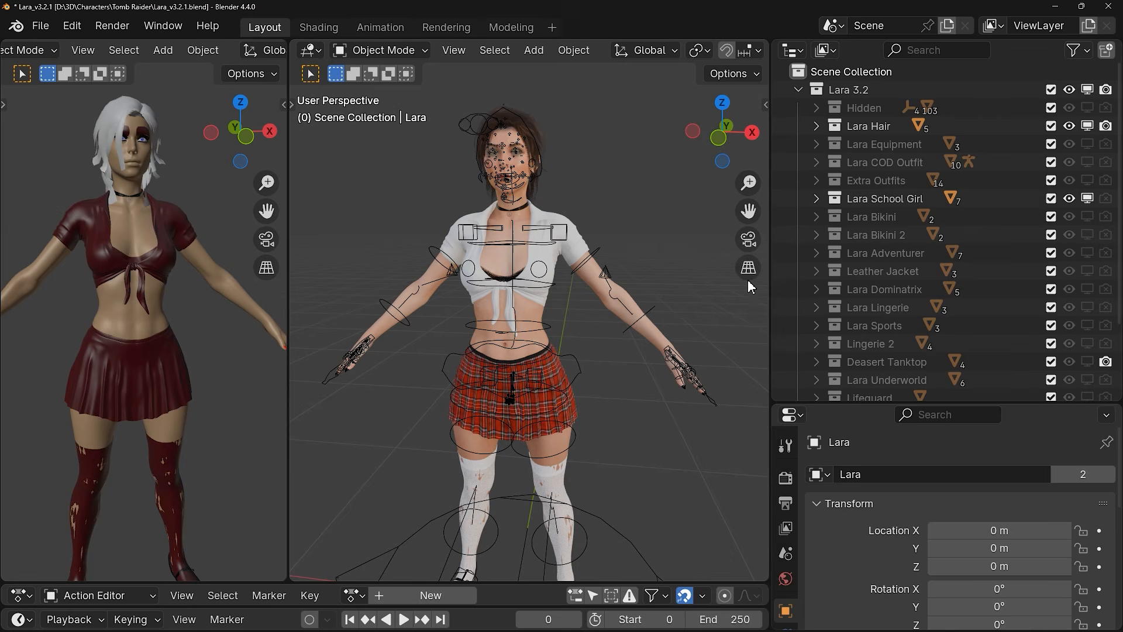
left_click(1052, 217)
left_click(1052, 236)
left_click(1051, 254)
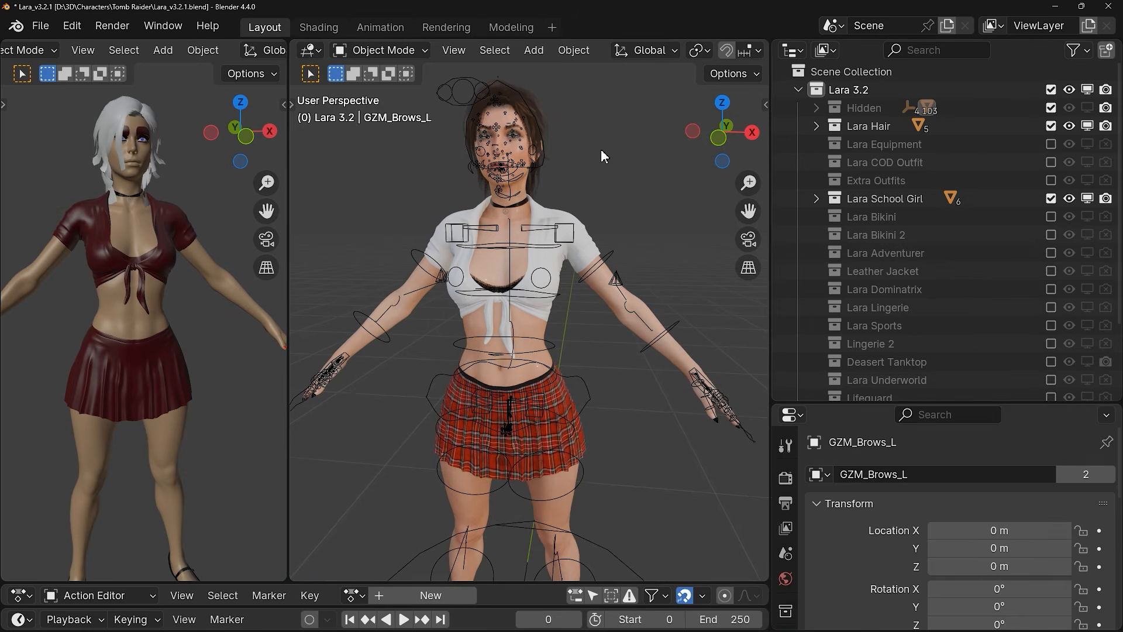
Step: Return to the Modeling workspace and switch from Edit Mode to Object Mode
left_click(506, 34)
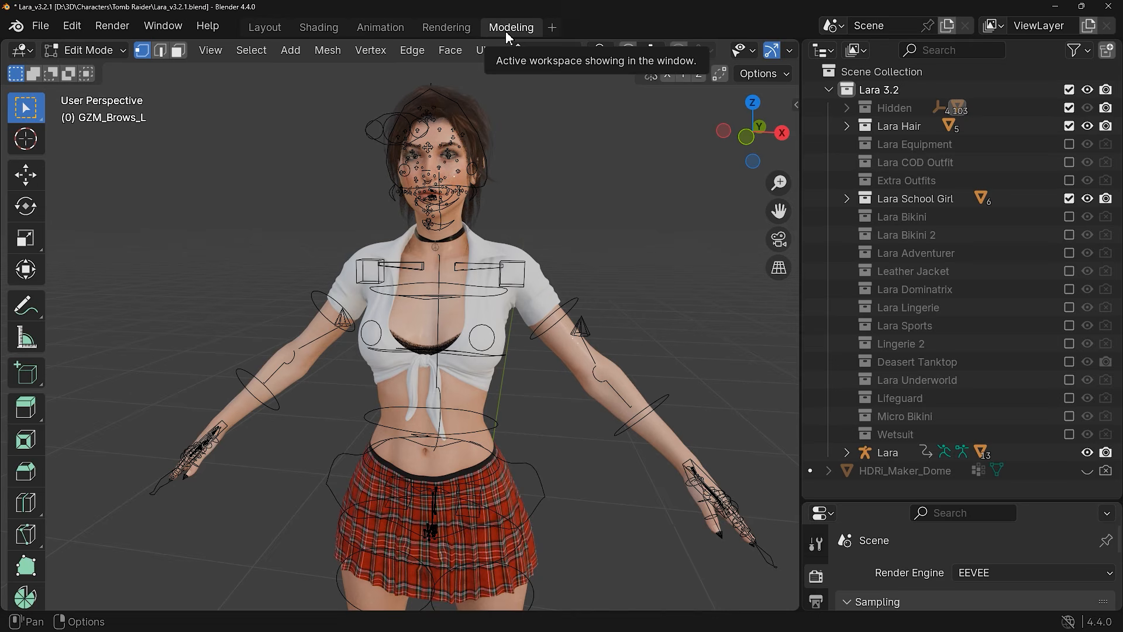
left_click(116, 52)
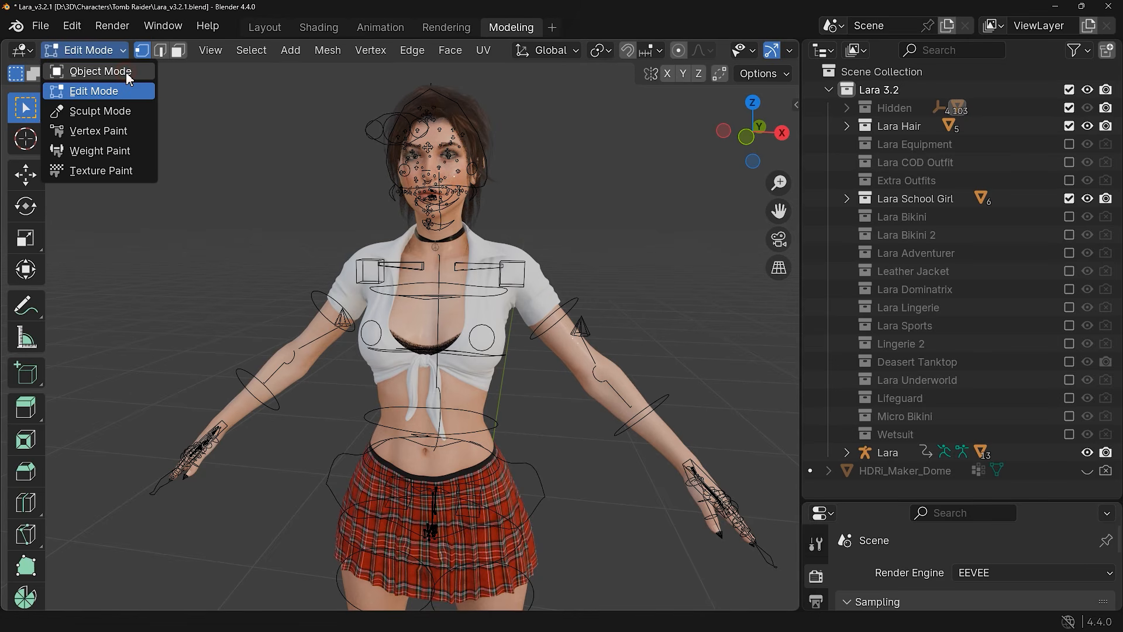
left_click(127, 74)
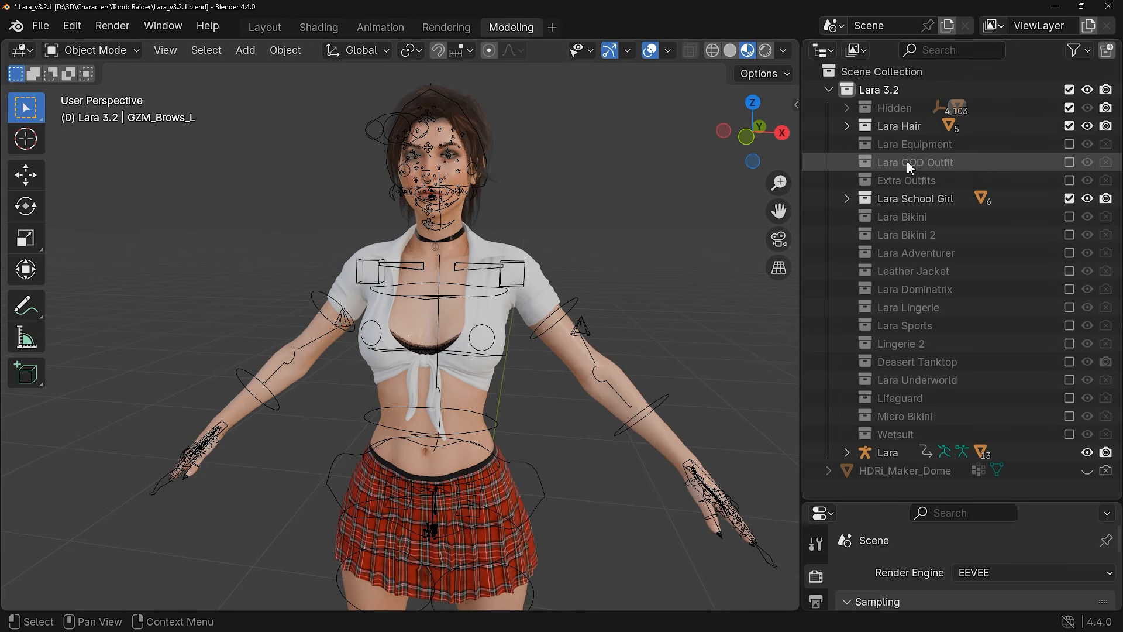
Step: Delete all the rig control shape objects in the Hidden collection, from GZM_Arrows through GZM_UpLid
left_click(908, 115)
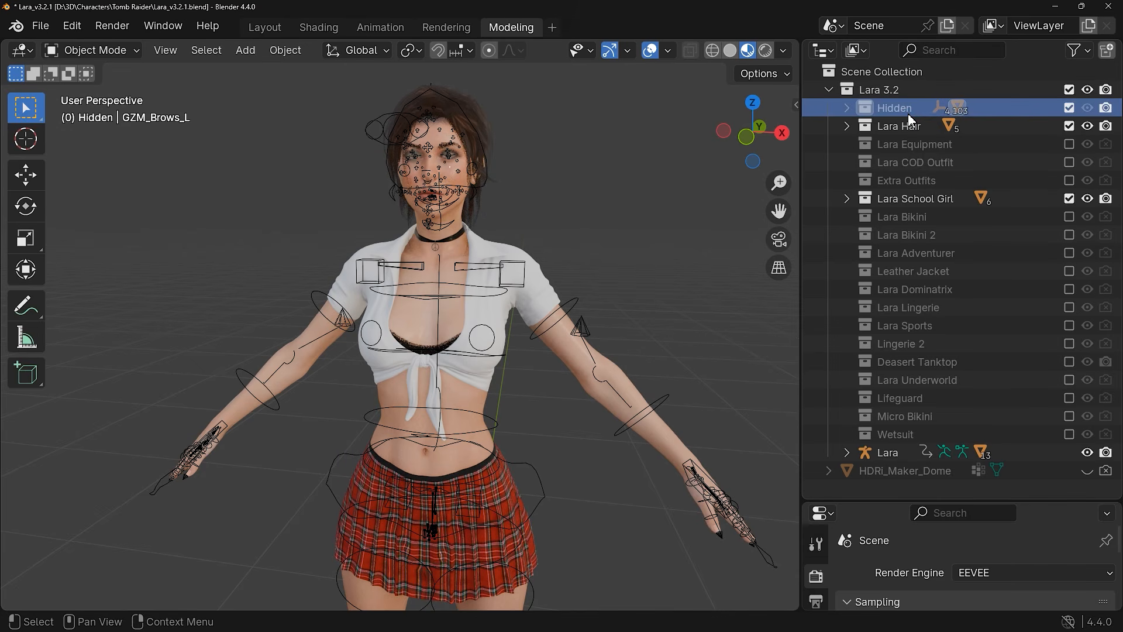
left_click(847, 107)
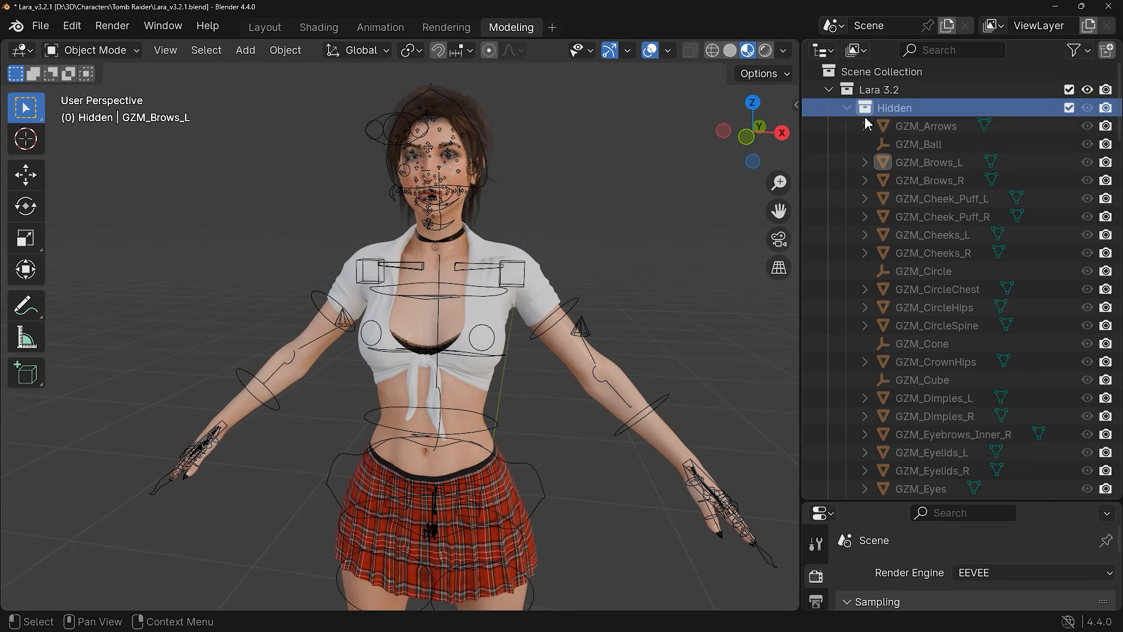
scroll(911, 145, "down", 3)
scroll(911, 146, "up", 6)
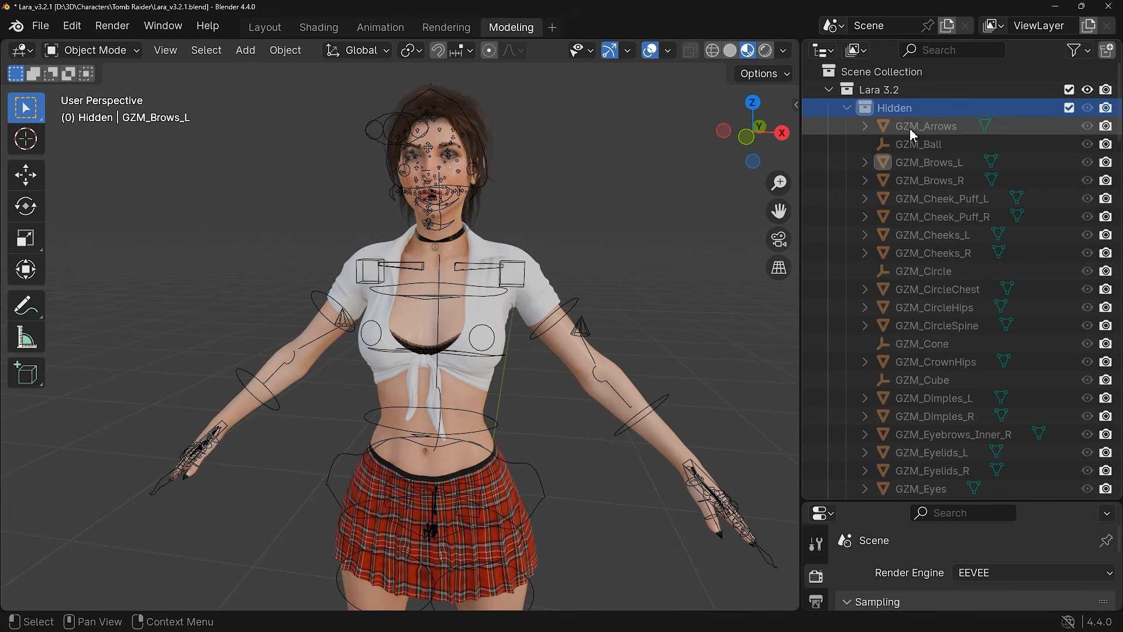
left_click(912, 126)
scroll(917, 163, "down", 15)
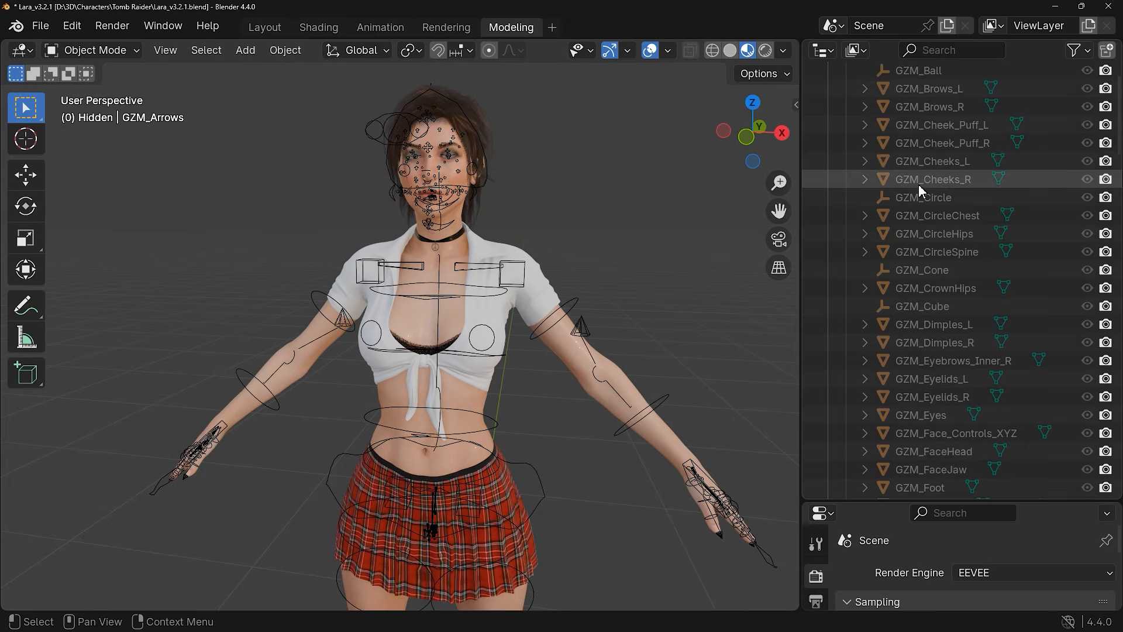
scroll(920, 204, "down", 15)
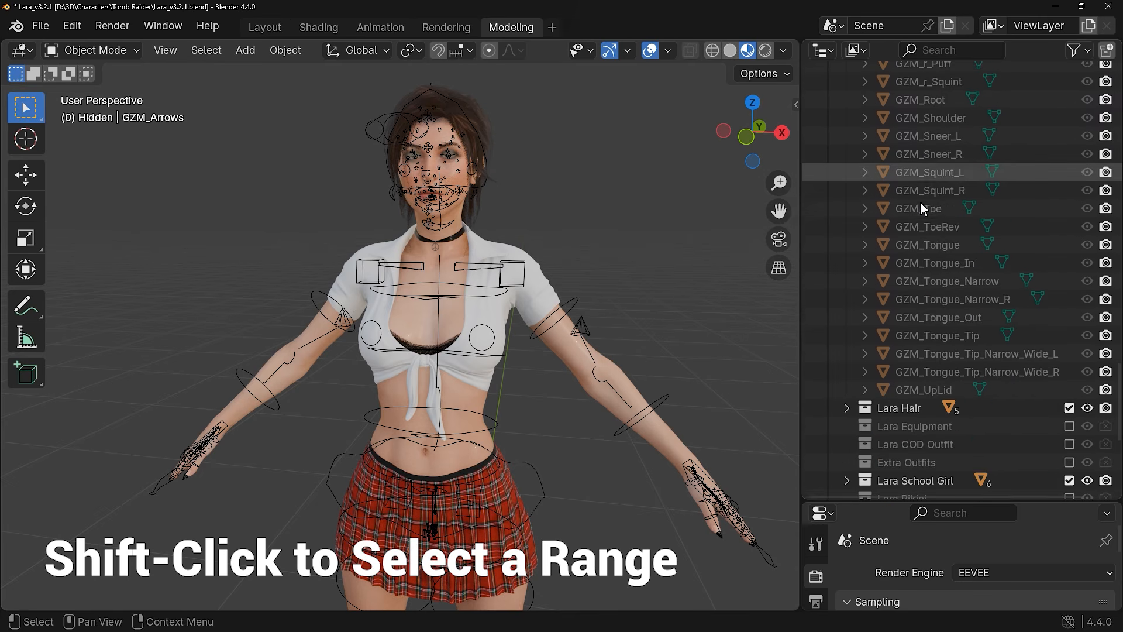
left_click(913, 389, "shift")
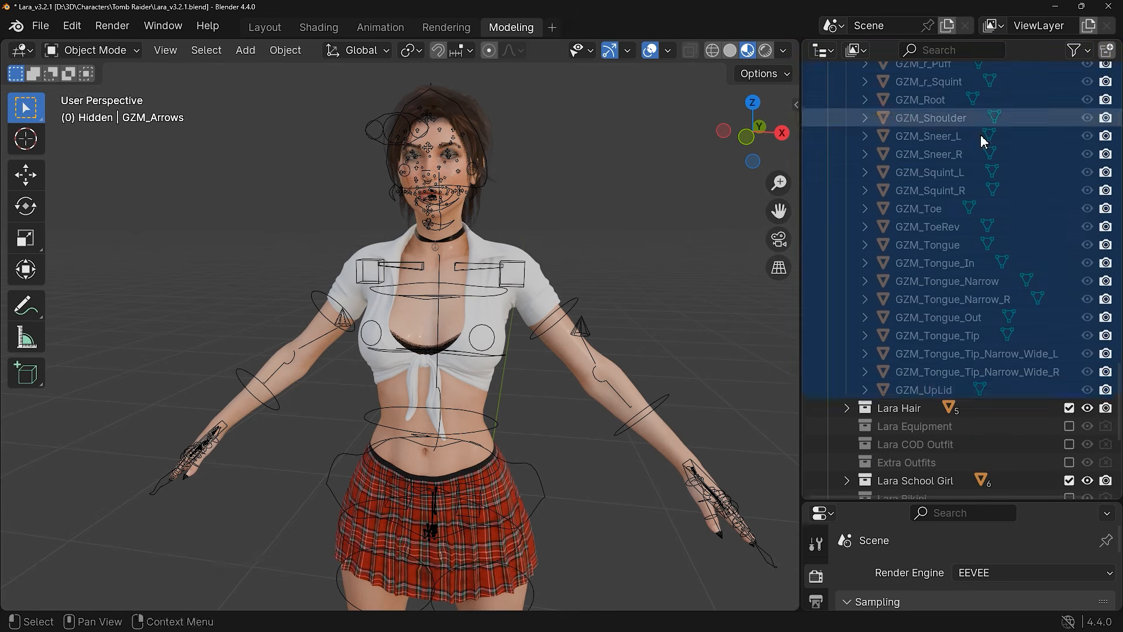
key("Delete")
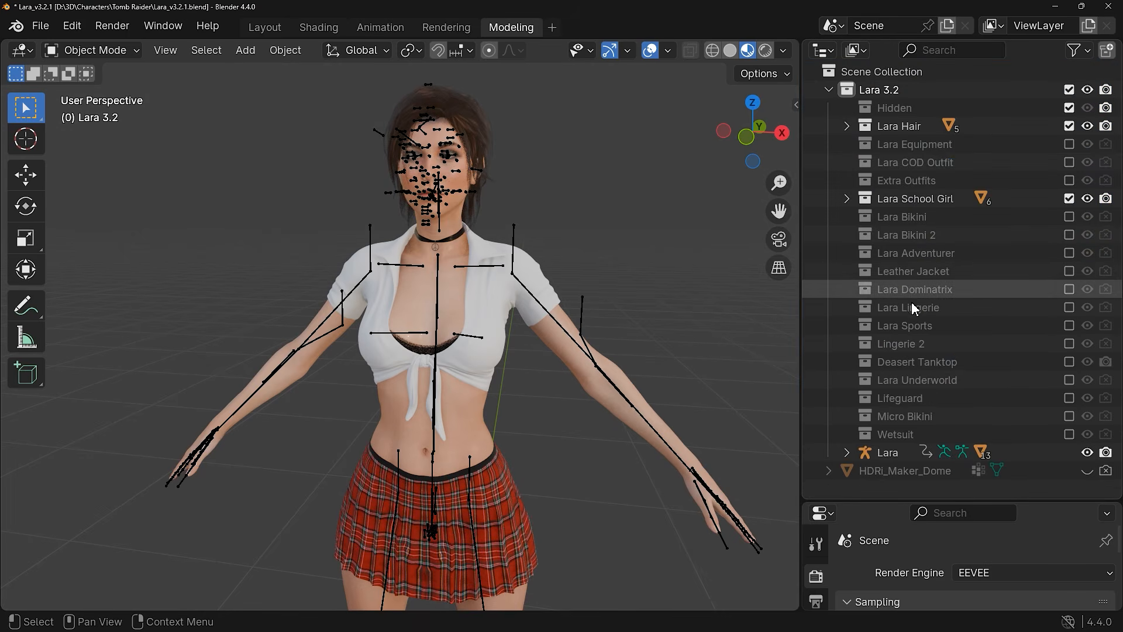
Step: Toggle the Lara armature's visibility off and on, and expand its hierarchy to examine the meshes parented to it
left_click(1085, 453)
left_click(1085, 453)
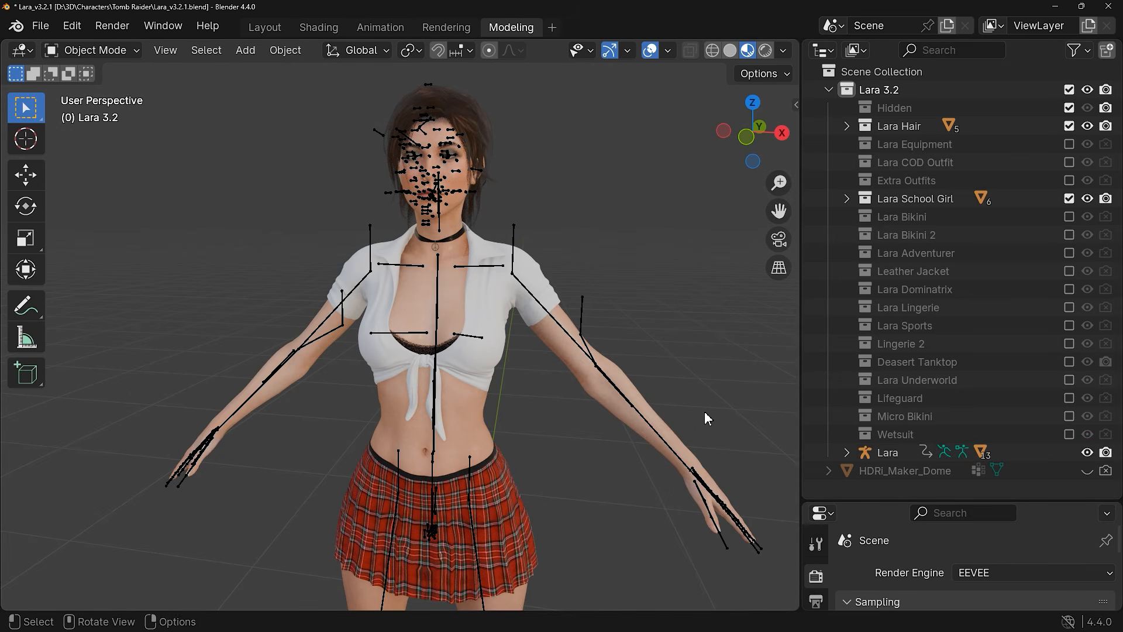
left_click(515, 233)
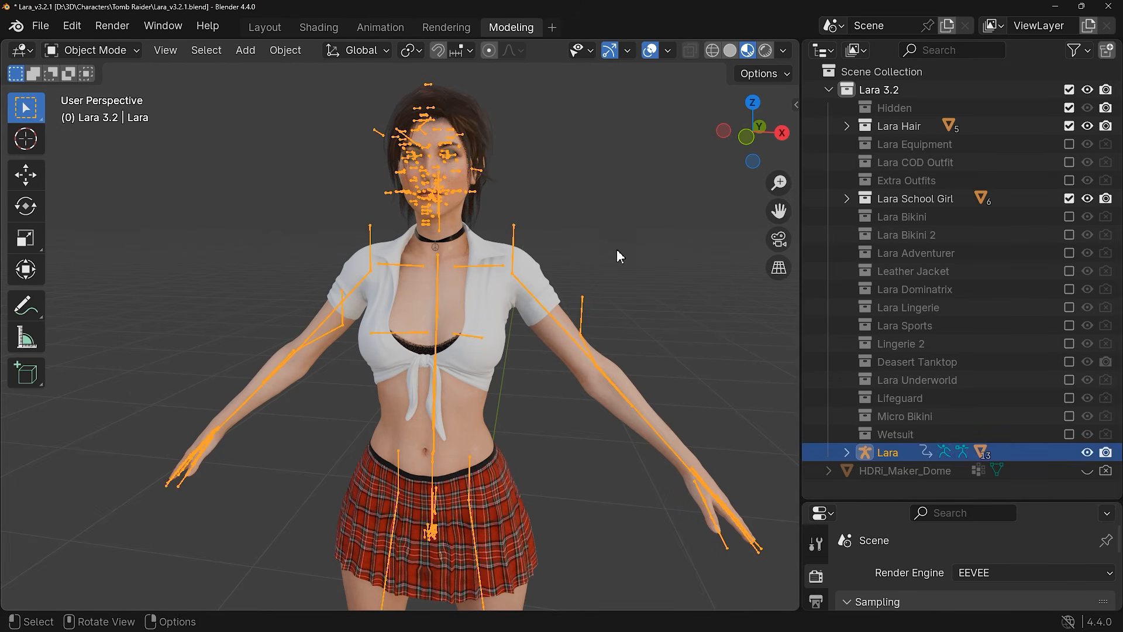
left_click(847, 454)
scroll(908, 336, "down", 10)
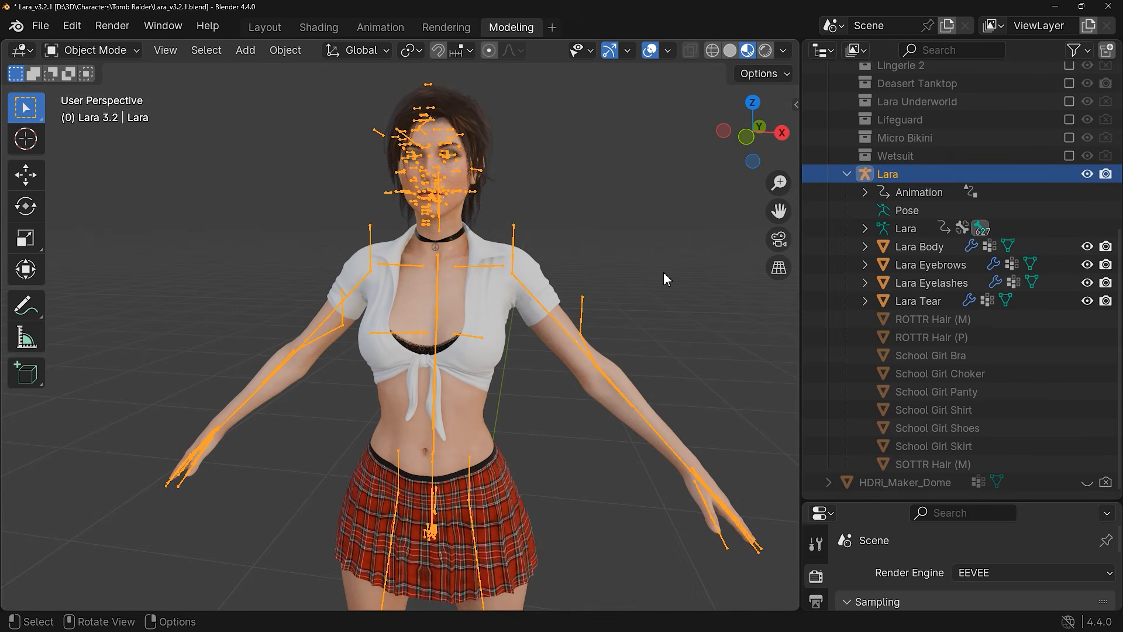
left_click(644, 273)
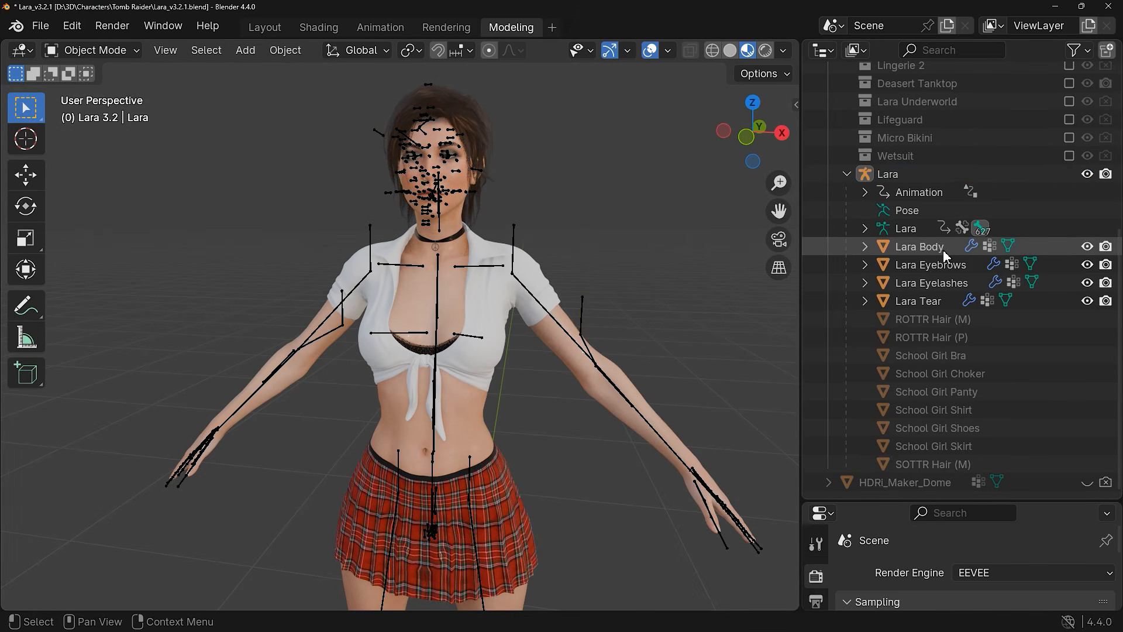
Step: Toggle the Lara Body mesh's visibility off and on, and test-rotate the character's right upper arm bone in Pose Mode
left_click(1088, 247)
left_click(1089, 247)
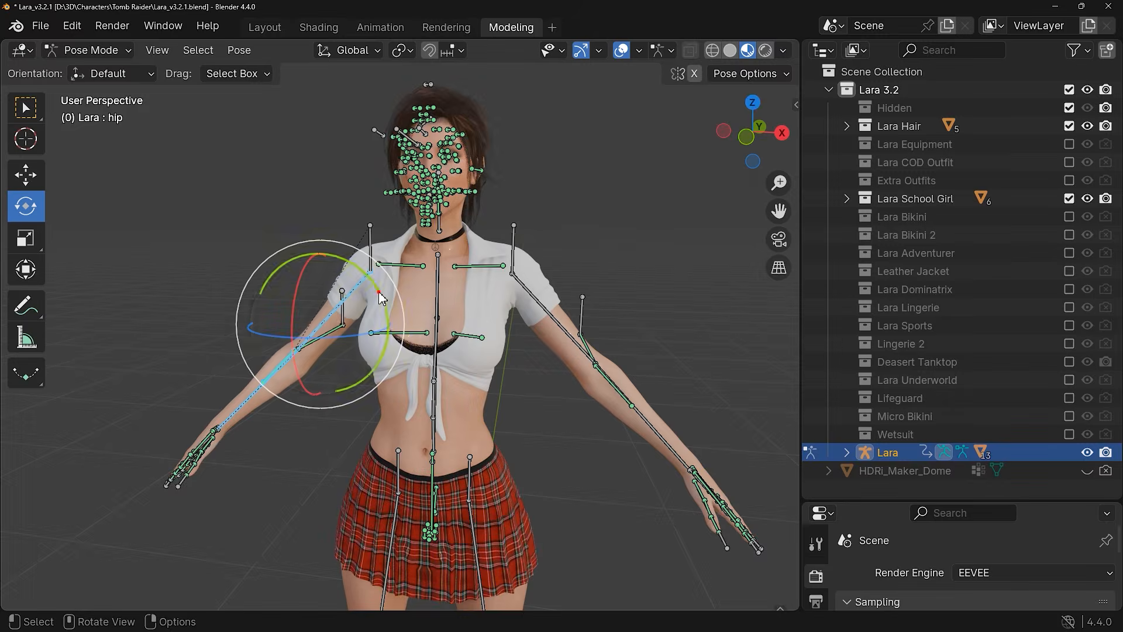
left_click_drag(381, 297, 391, 379)
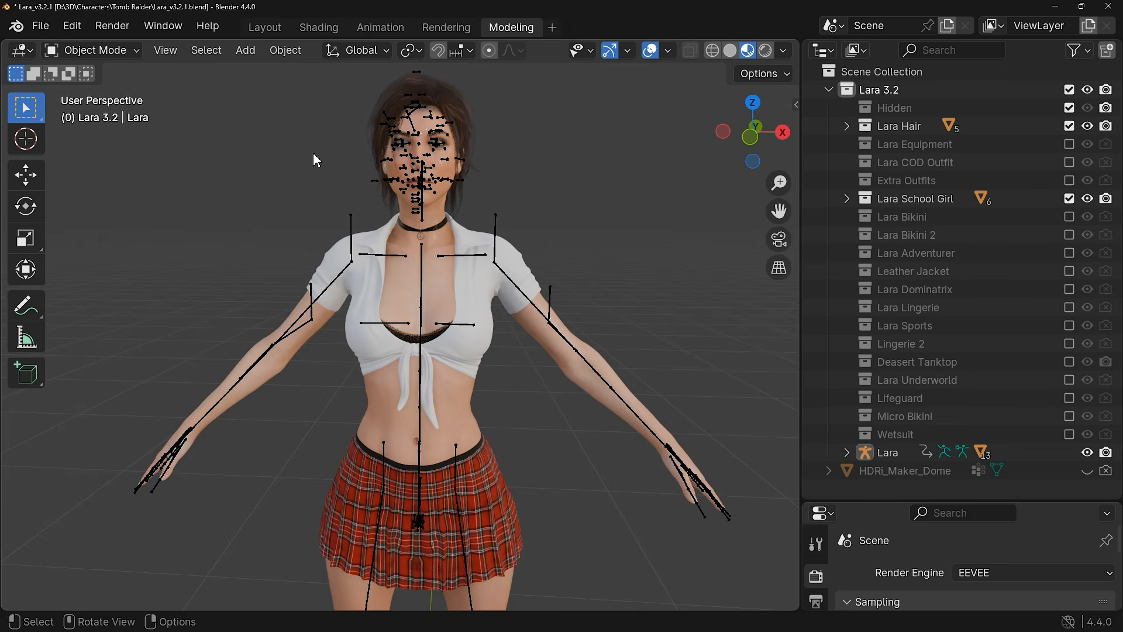
Step: Set up an FBX export to D:\3D\lara with Apply Transform enabled and Add Leaf Bones disabled
left_click(42, 27)
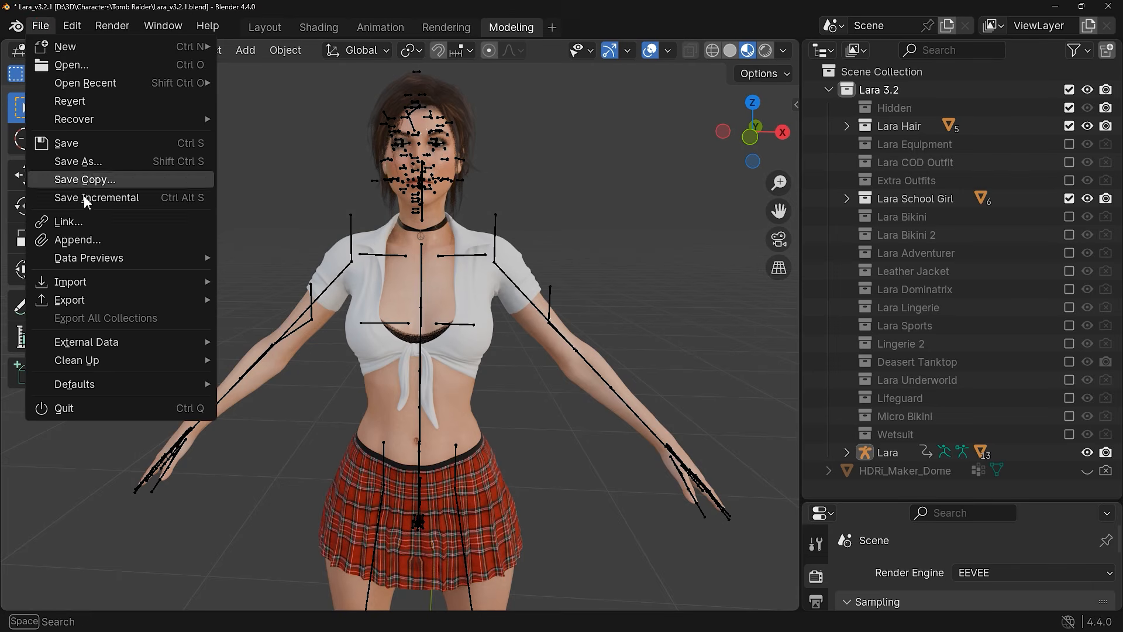
mouse_move(104, 301)
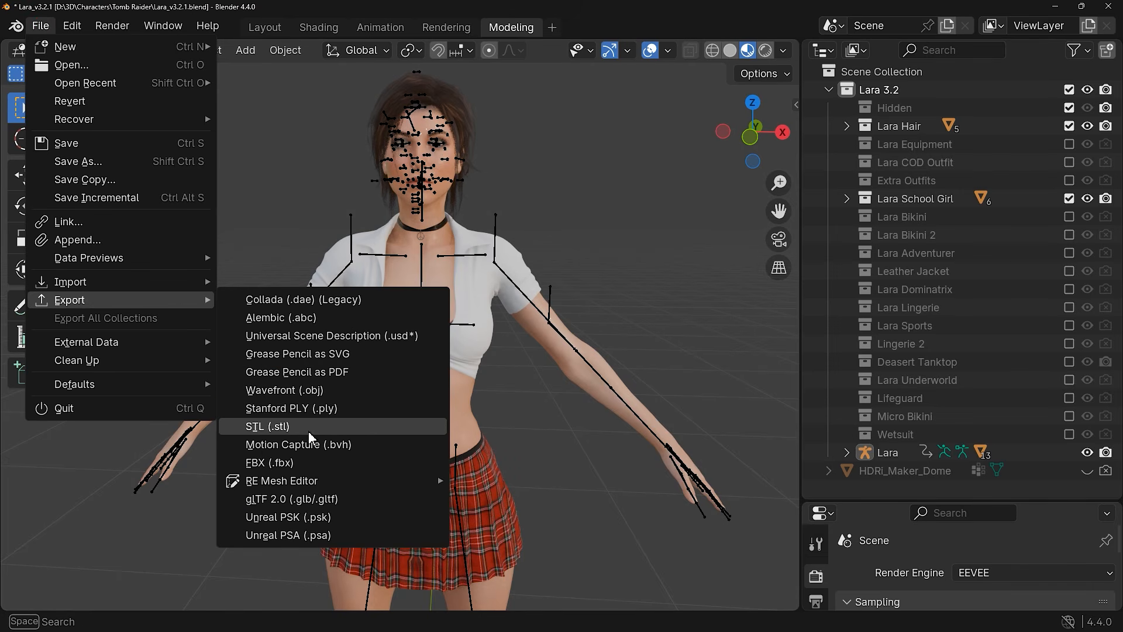
left_click(321, 462)
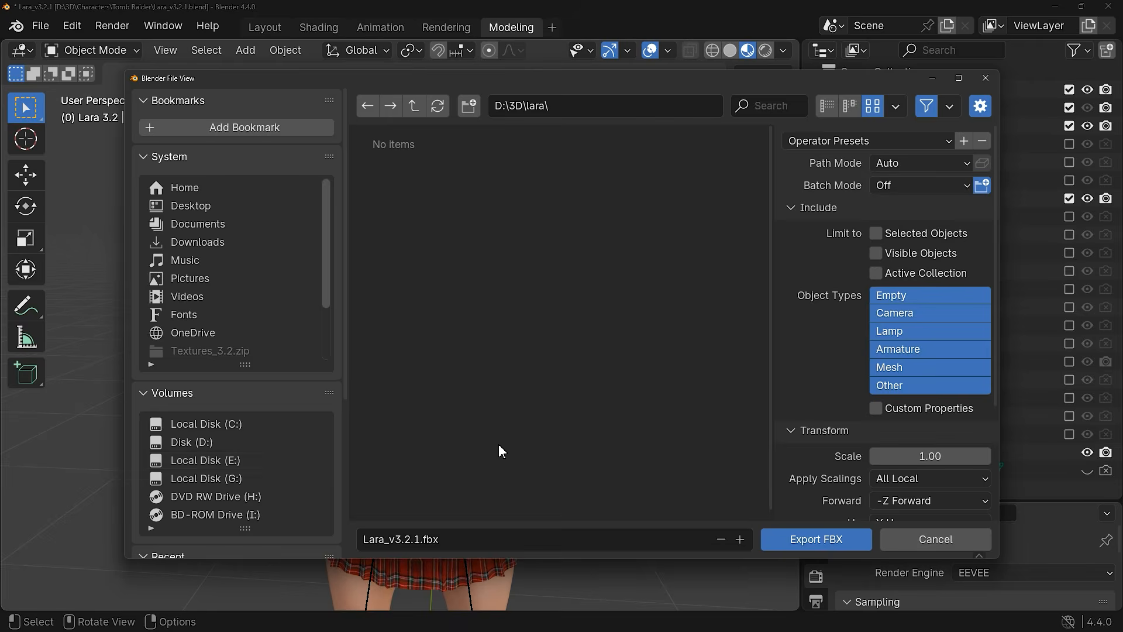
scroll(799, 401, "down", 5)
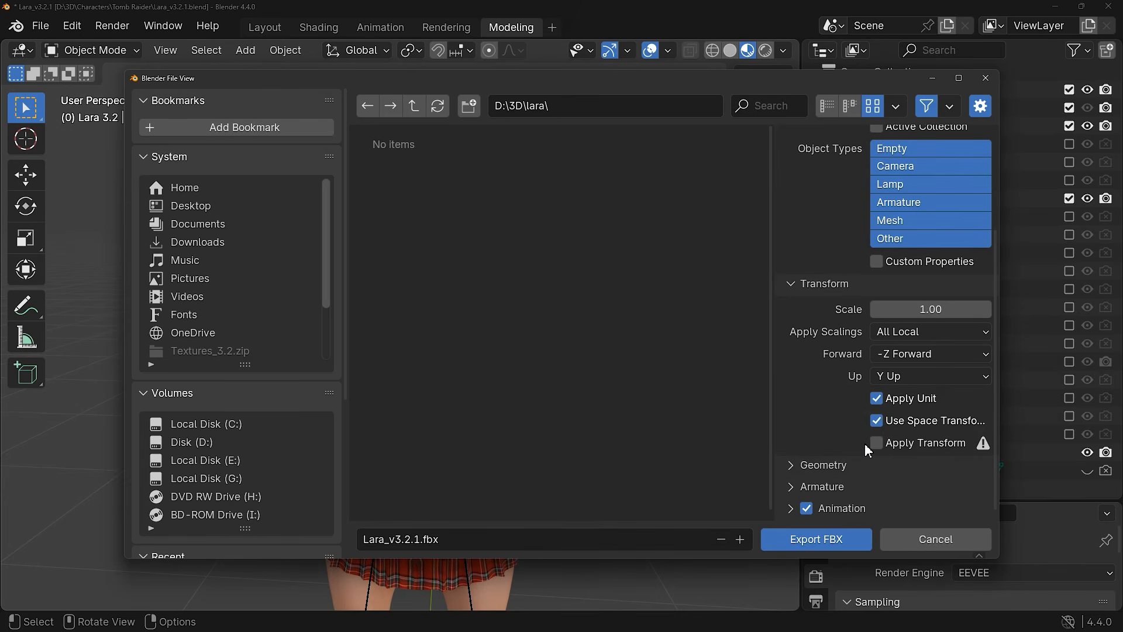
left_click(790, 487)
scroll(834, 479, "down", 4)
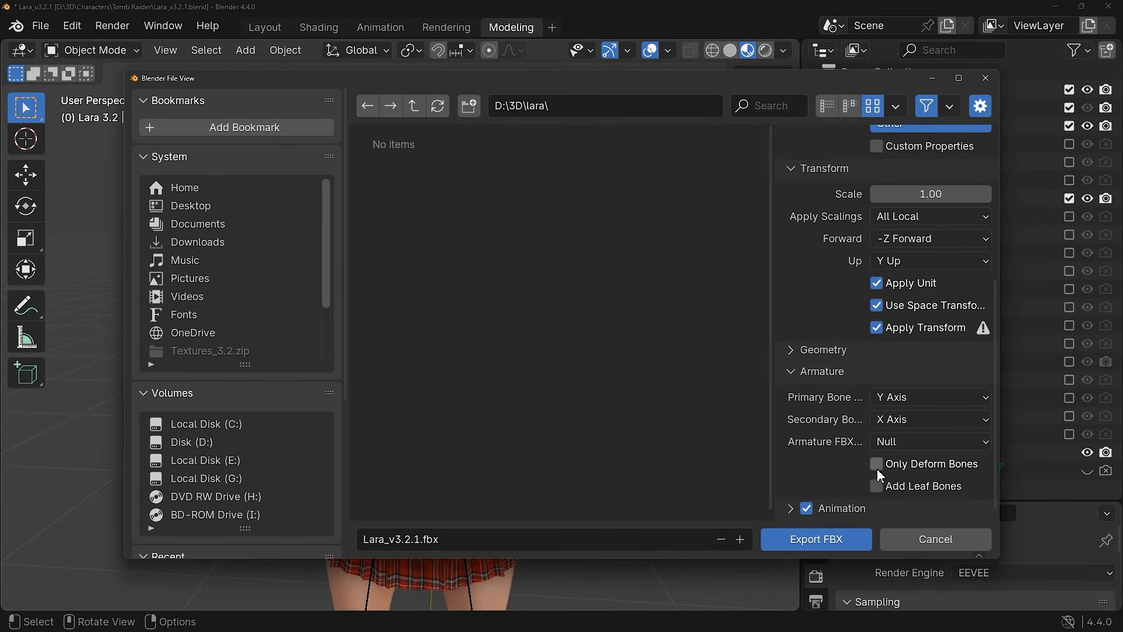
scroll(815, 272, "up", 9)
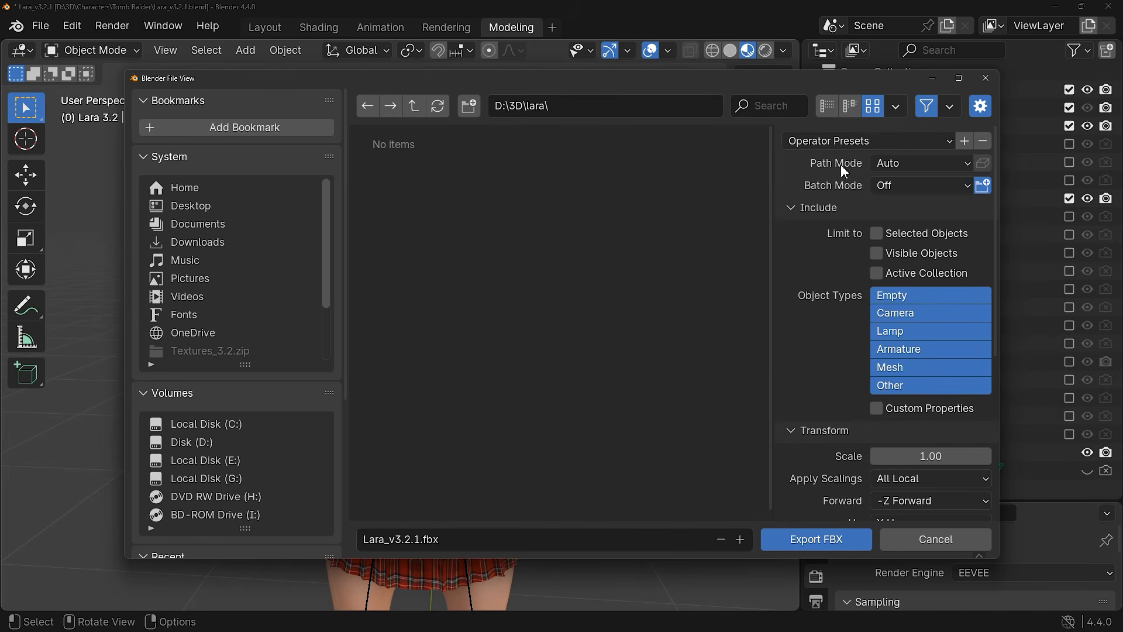
Step: Set the export's path mode to Copy and export the model as Lara_v3.2.1.fbx
left_click(887, 163)
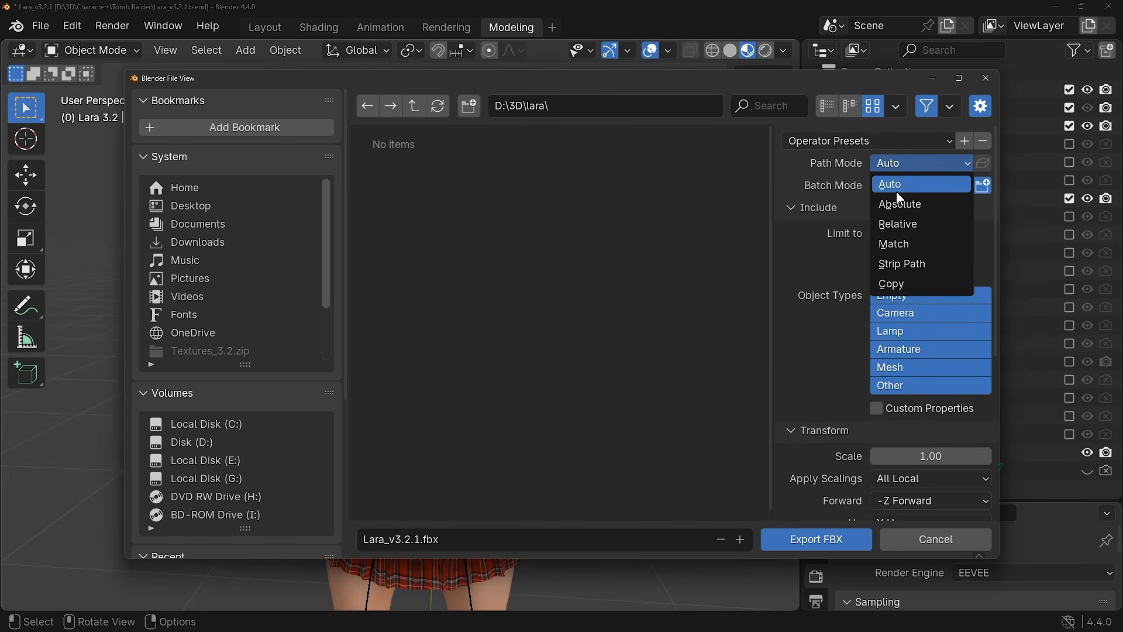
left_click(898, 286)
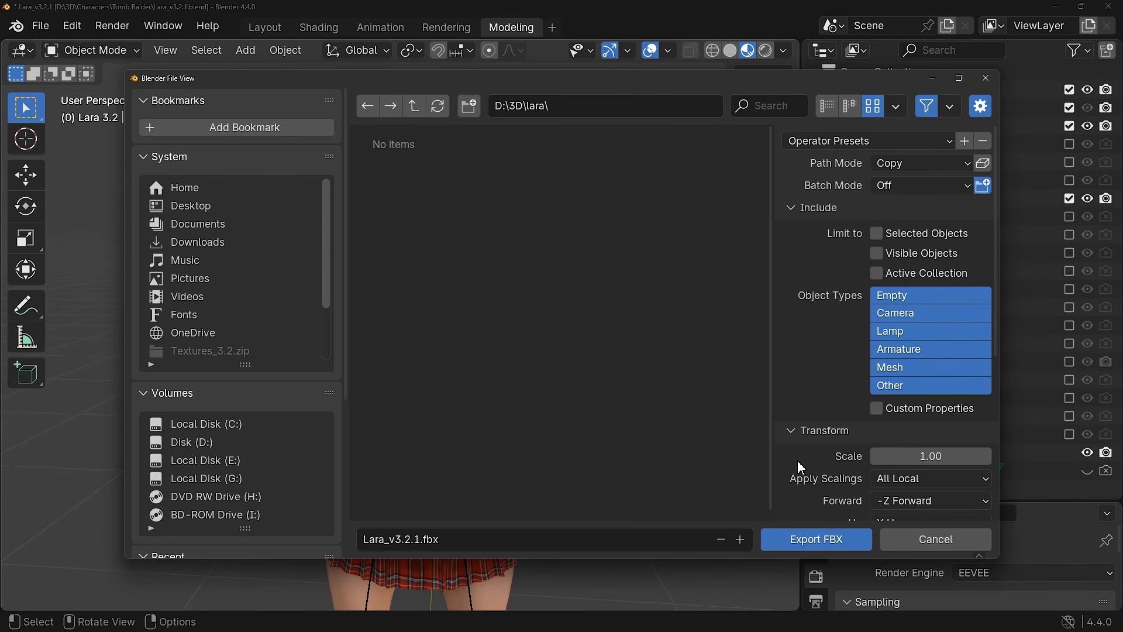
left_click(777, 543)
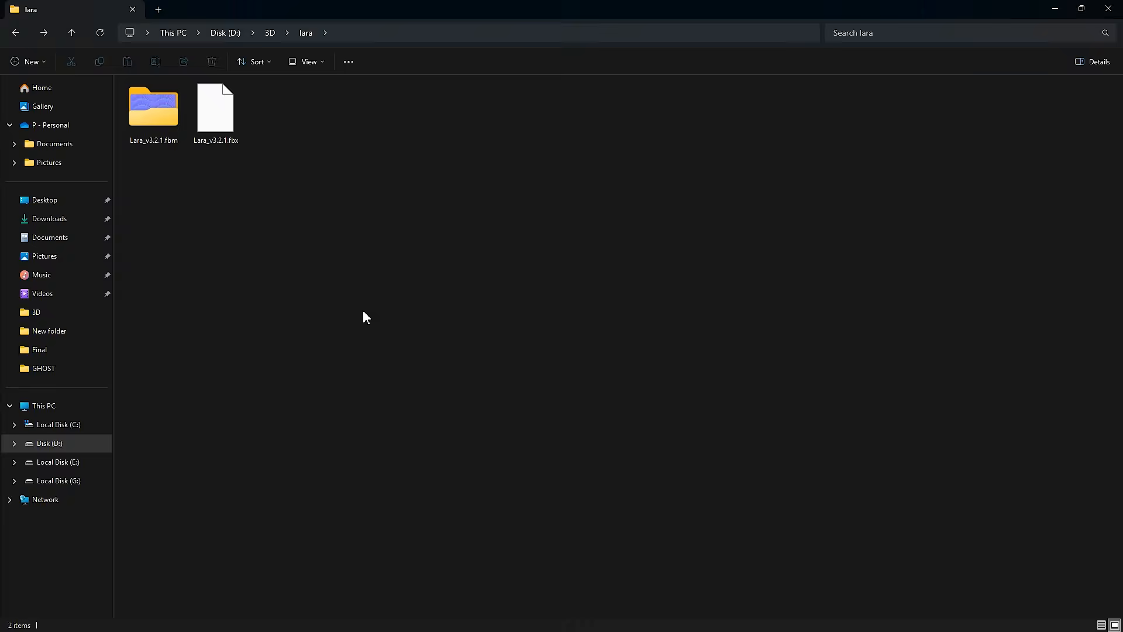
Step: Examine the exported Lara_v3.2.1.fbx file and the contents of the Lara_v3.2.1.fbm folder in File Explorer
left_click(220, 133)
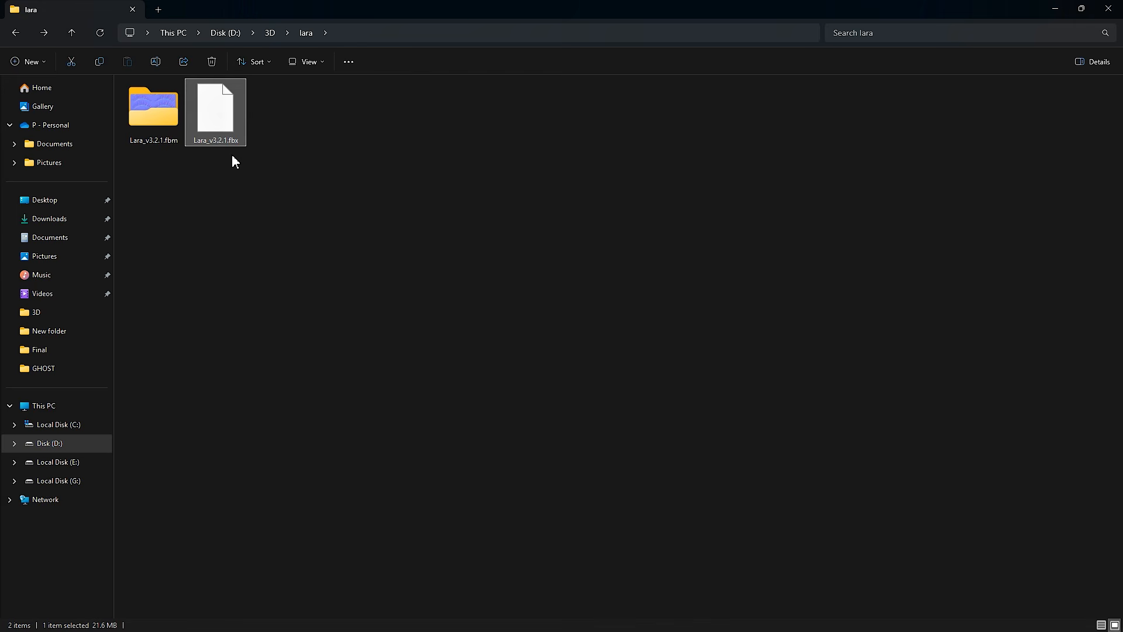
double_click(167, 120)
left_click_drag(164, 201, 403, 146)
left_click(653, 230)
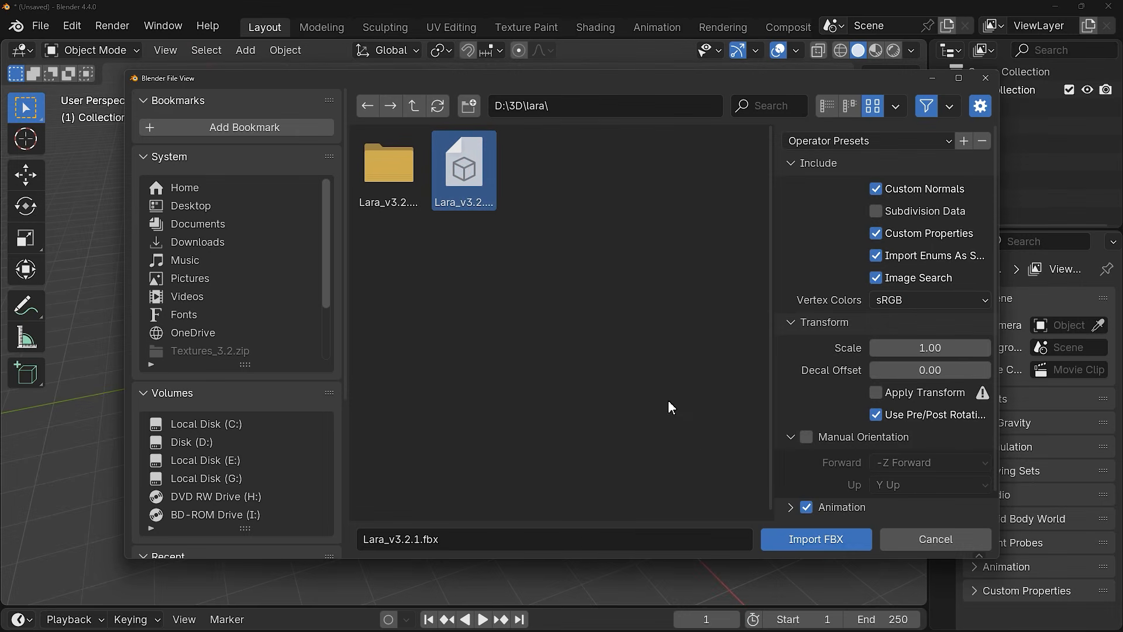
Step: Import Lara_v3.2.1.fbx into the empty Blender scene with the default import settings and view the character from the front
left_click(780, 543)
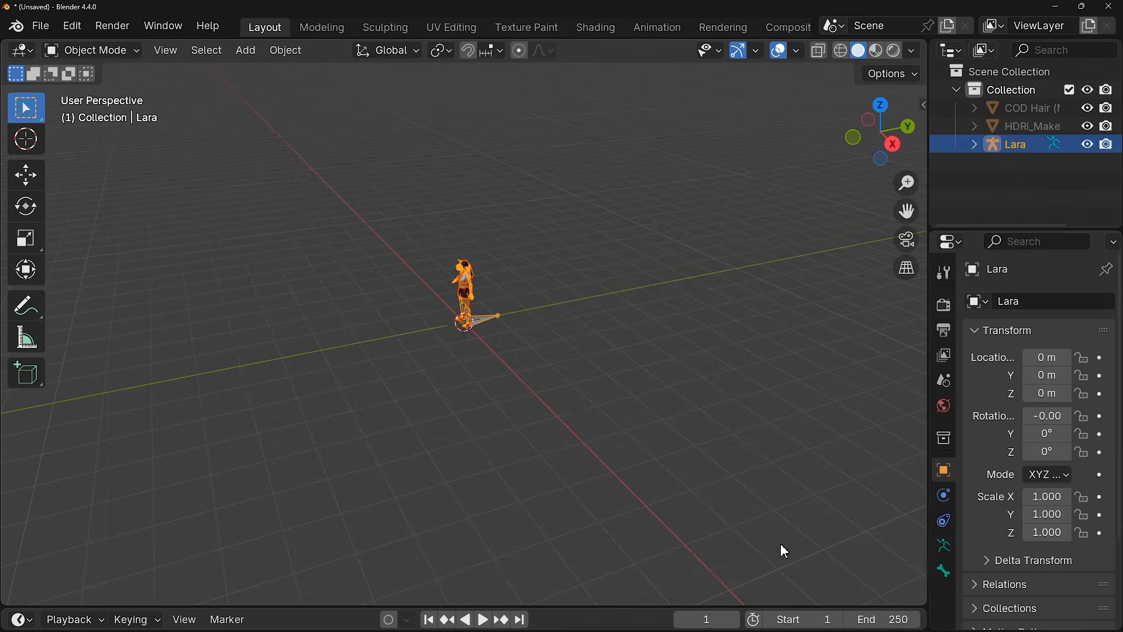
scroll(544, 255, "up", 10)
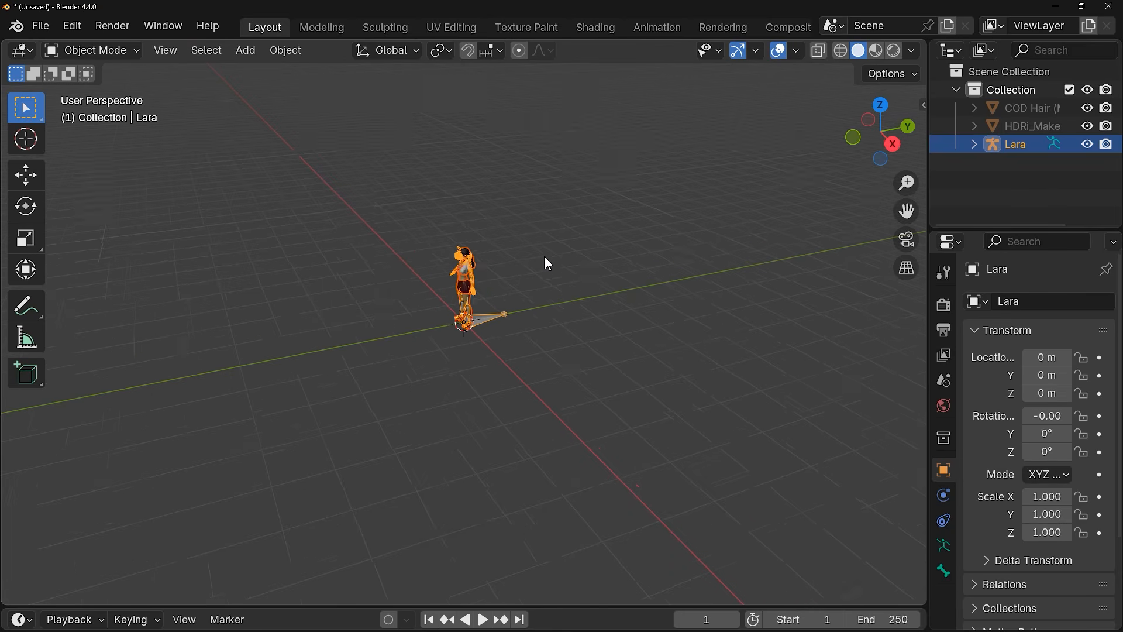
middle_click_drag(550, 204, 654, 309)
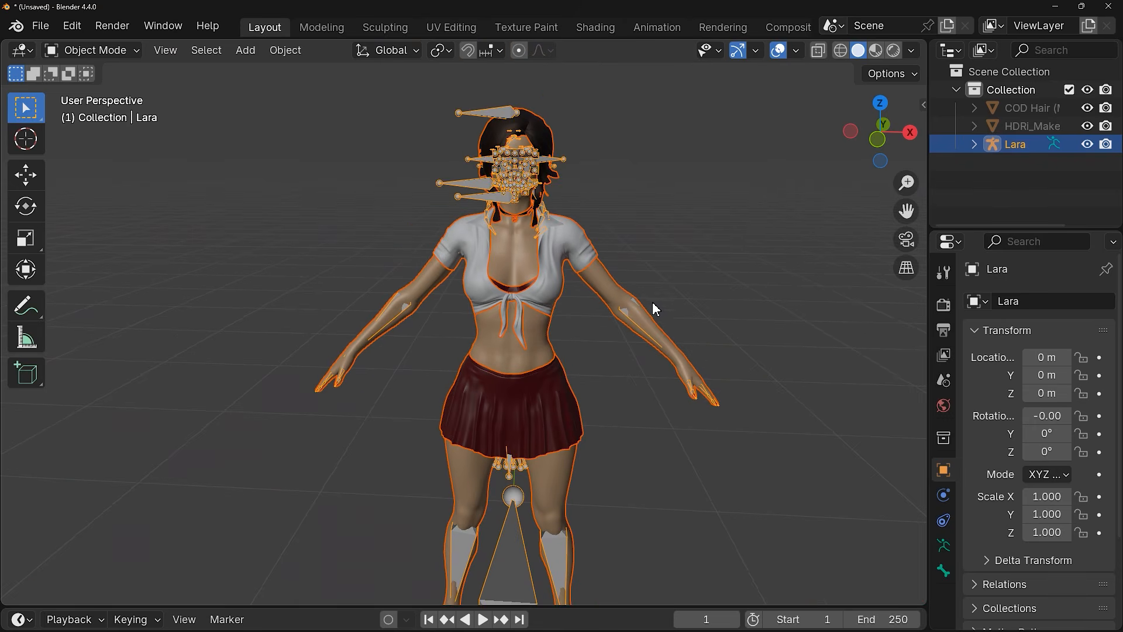
Step: Enable In Front in the Lara armature's viewport display so the bones show through the mesh
left_click(943, 545)
left_click(975, 547)
scroll(978, 550, "down", 3)
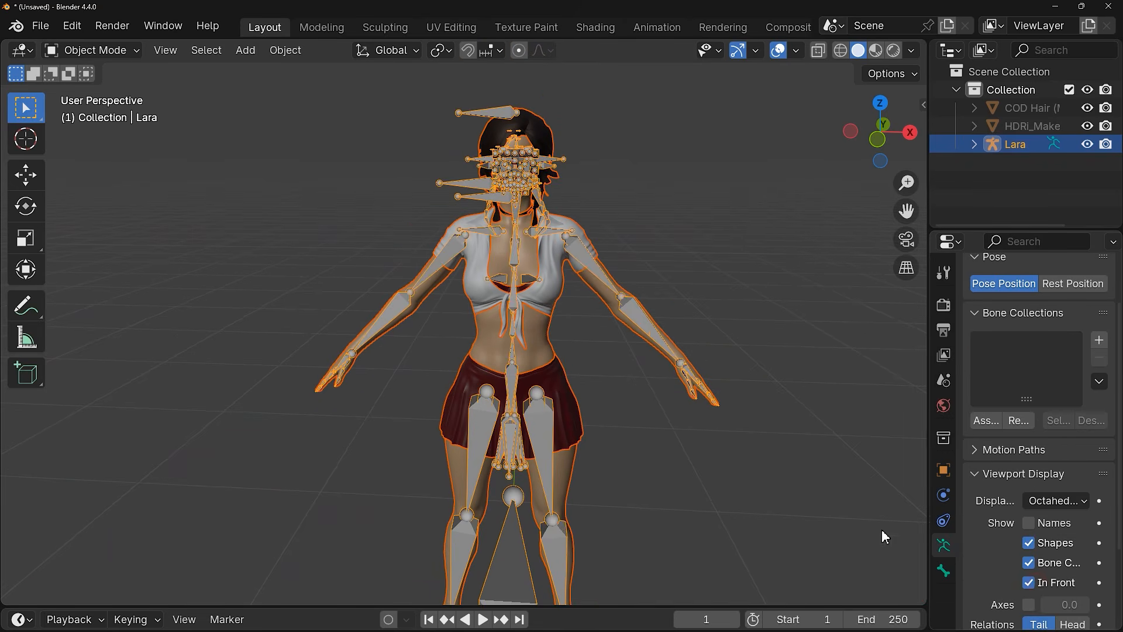
Step: Switch the Lara armature to Pose Mode, test-rotate its shoulder bones, and undo each rotation
left_click(128, 51)
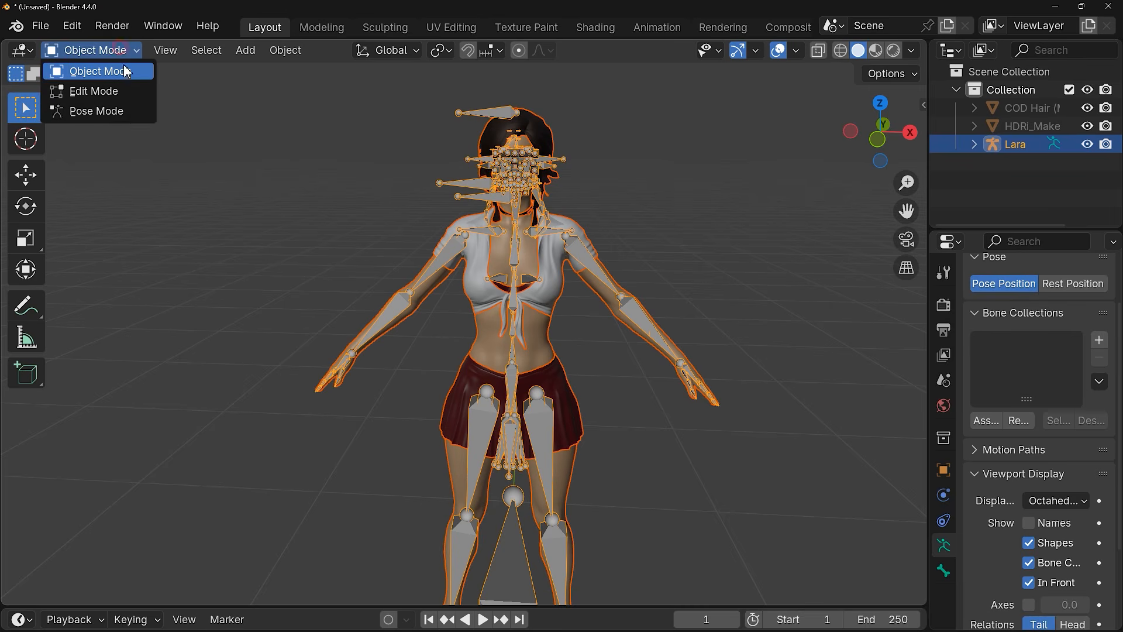
left_click(117, 111)
left_click_drag(477, 248, 478, 250)
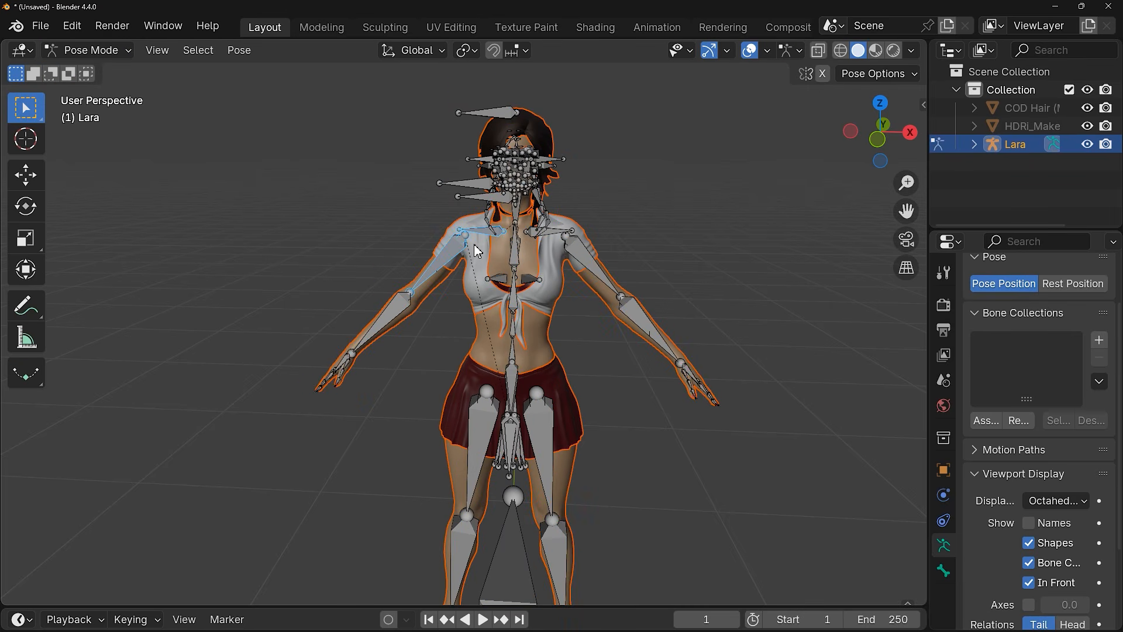
left_click(25, 206)
left_click_drag(533, 188, 549, 259)
key("ctrl+z")
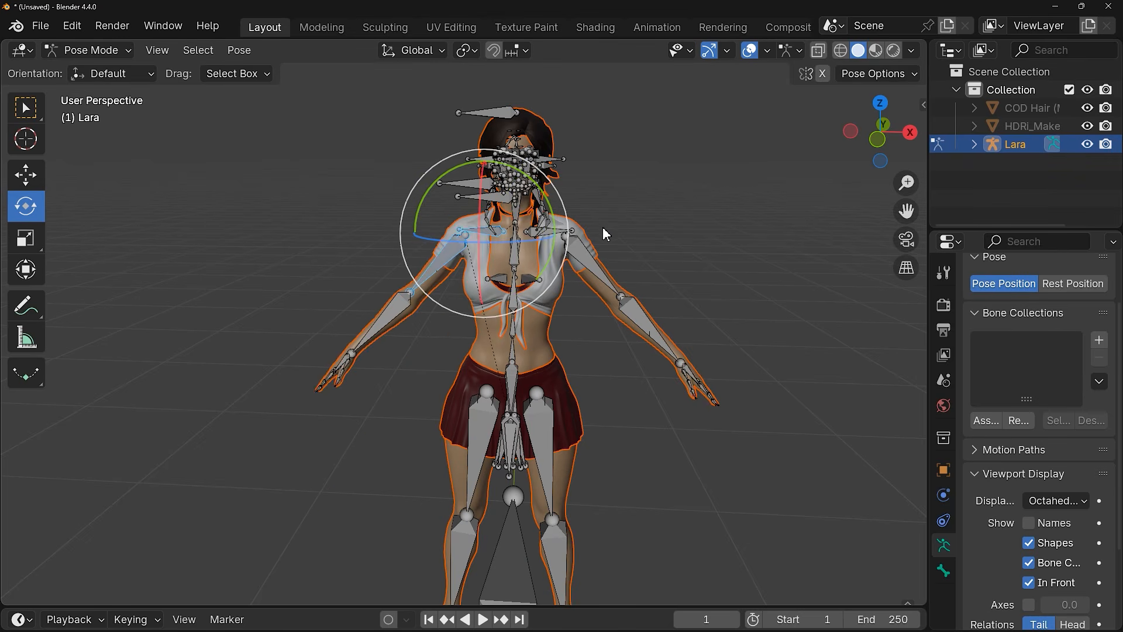
left_click(584, 240)
left_click_drag(585, 241, 589, 265)
key("ctrl+z")
left_click(714, 262)
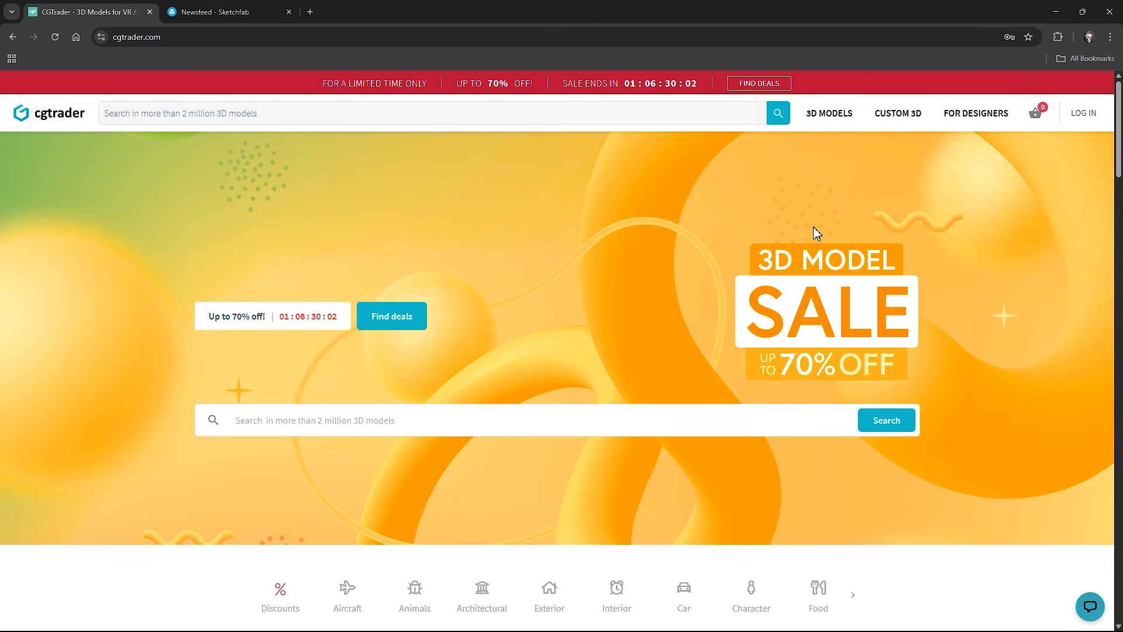
Step: Switch to the browser and look through the 3D model categories on CGTrader
mouse_move(839, 122)
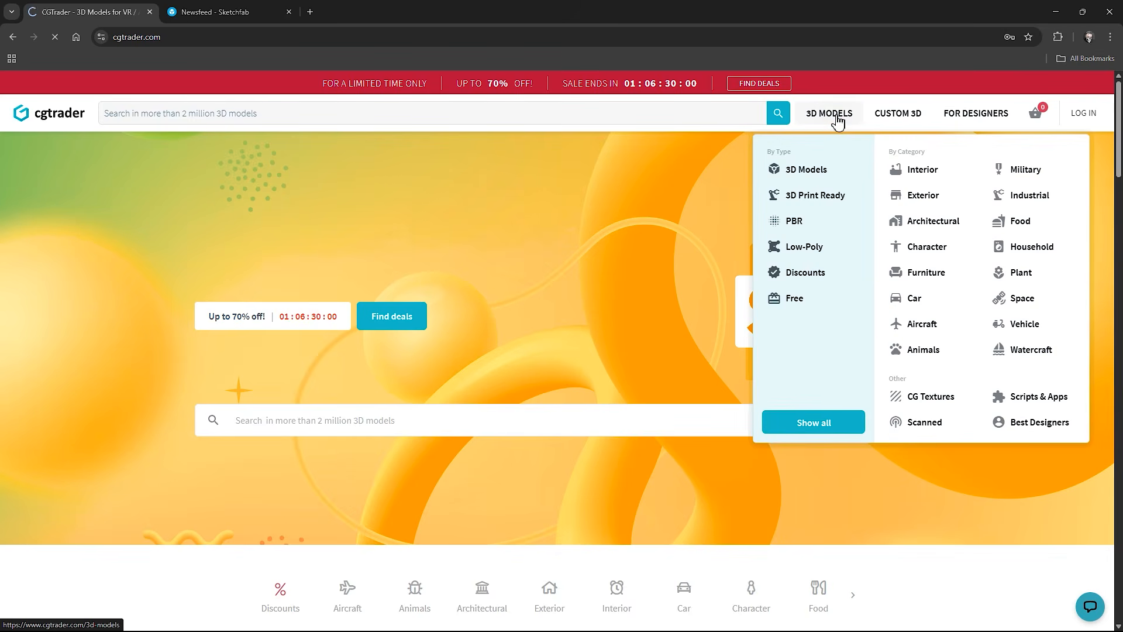
left_click(838, 121)
scroll(620, 275, "down", 3)
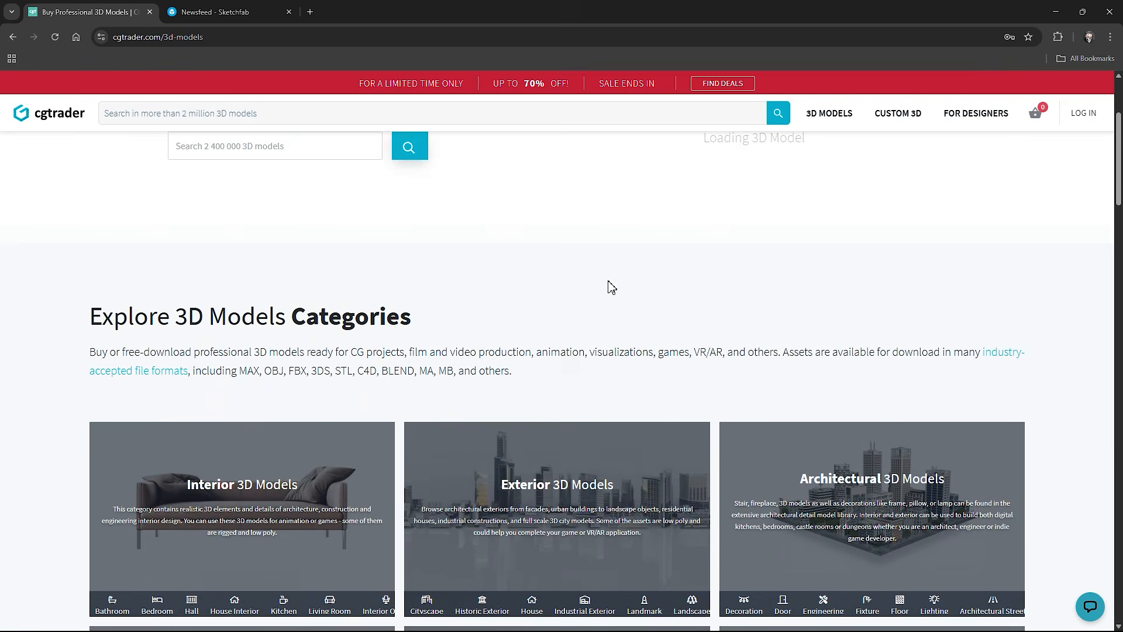
scroll(611, 286, "down", 3)
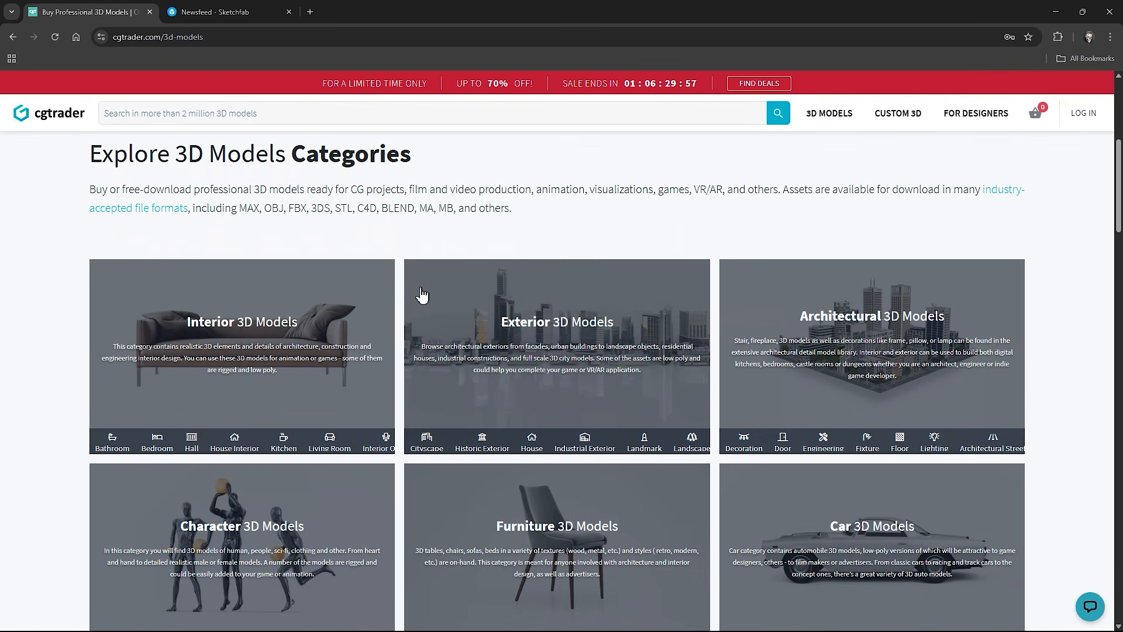
Step: Browse the Sketchfab newsfeed, and search CGTrader for tomb raider
left_click(247, 23)
scroll(390, 346, "down", 7)
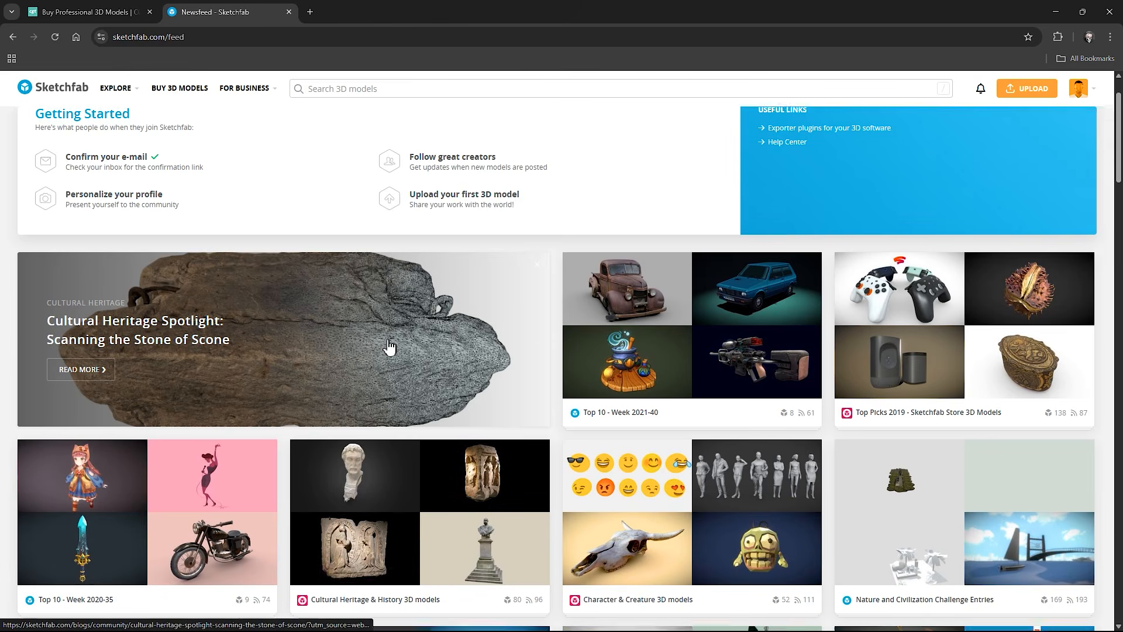
scroll(390, 346, "up", 1)
scroll(390, 346, "up", 6)
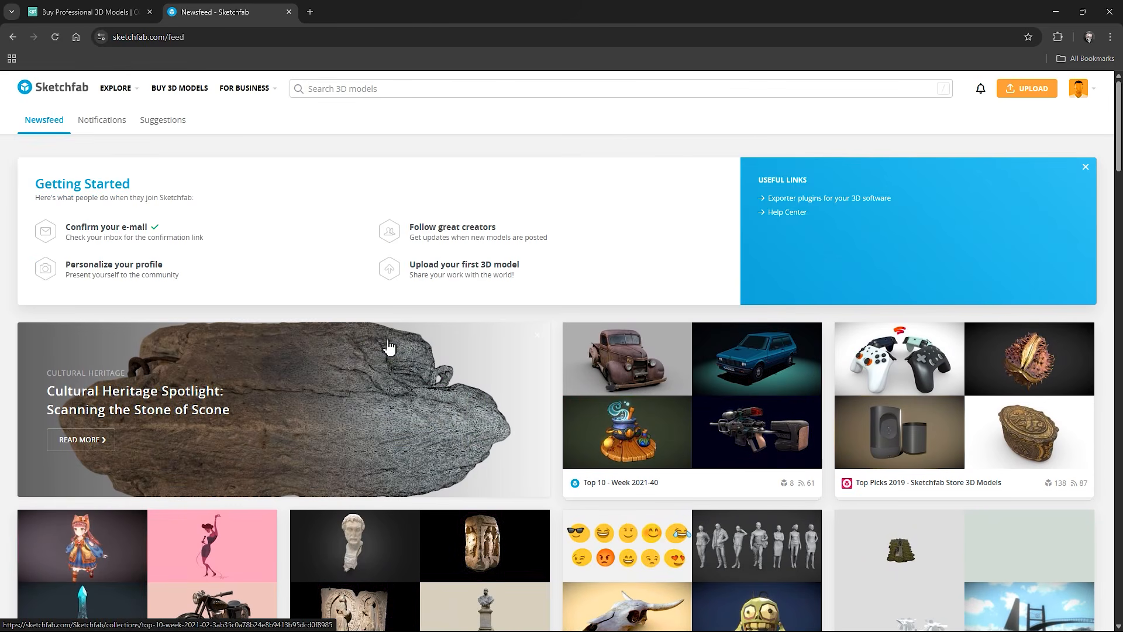
left_click(103, 13)
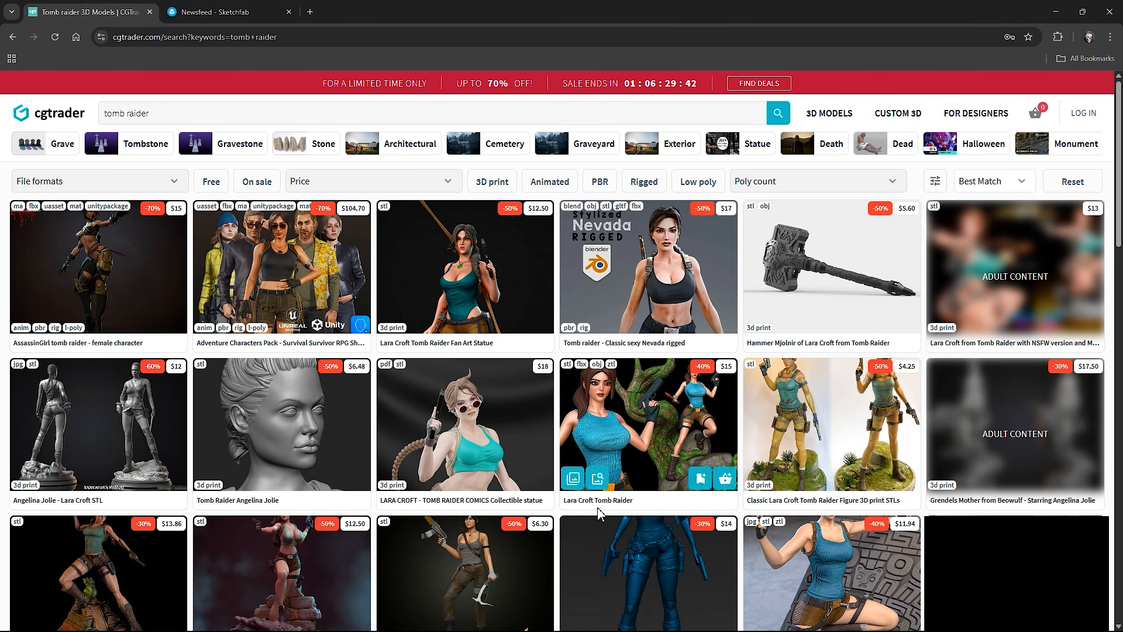
Step: Open Sketchfab's store page and search Fab's 3D models for Witcher
left_click(221, 13)
left_click(174, 90)
left_click(306, 311)
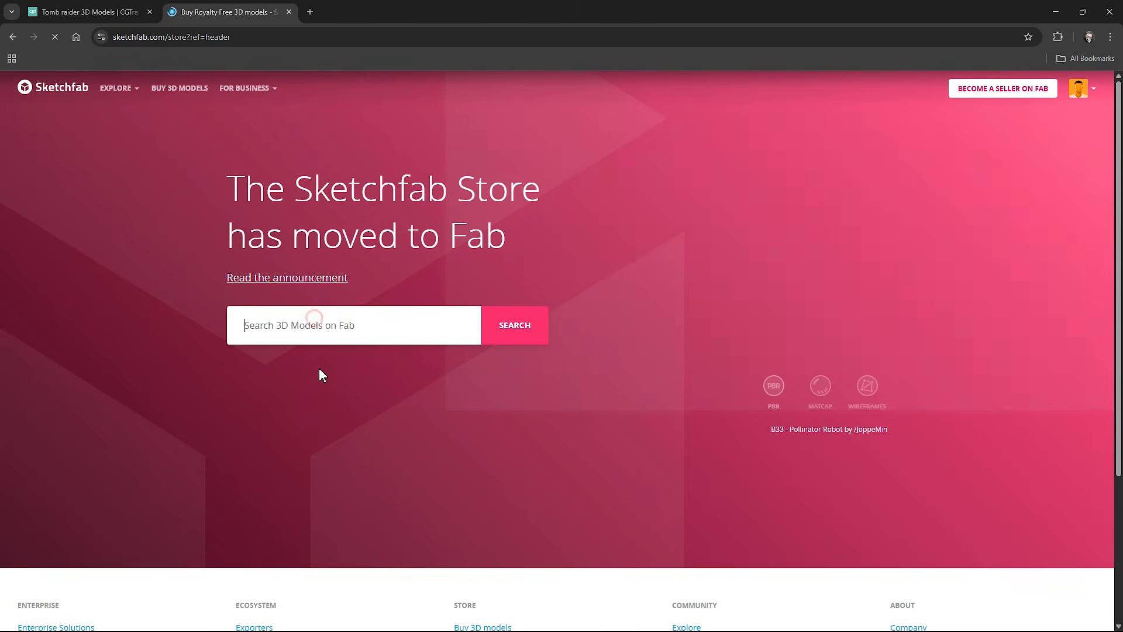
type("Witcher")
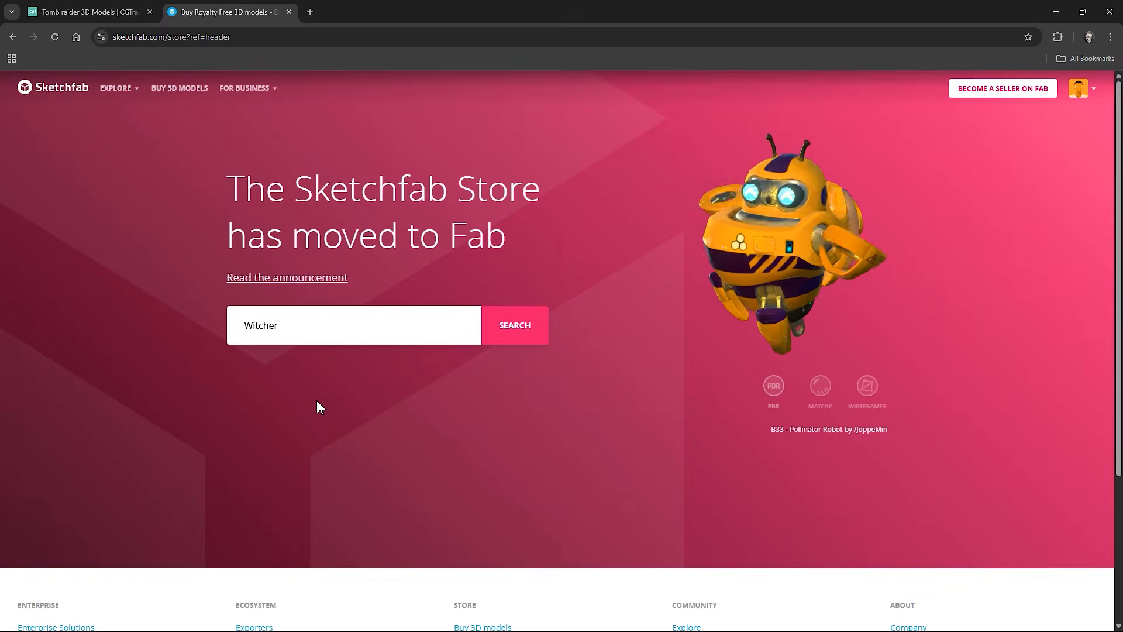
key("Return")
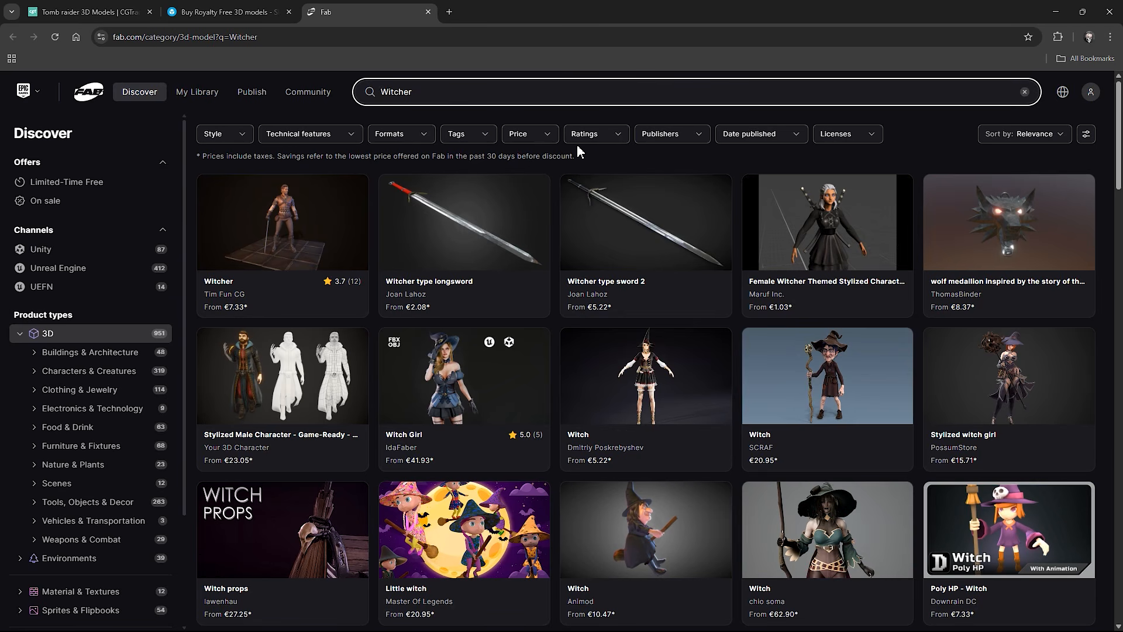
Step: Look through other model sources: TurboSquid's home page, BlenderKit's full-body models, Free3D's characters, and Mixamo
left_click(115, 14)
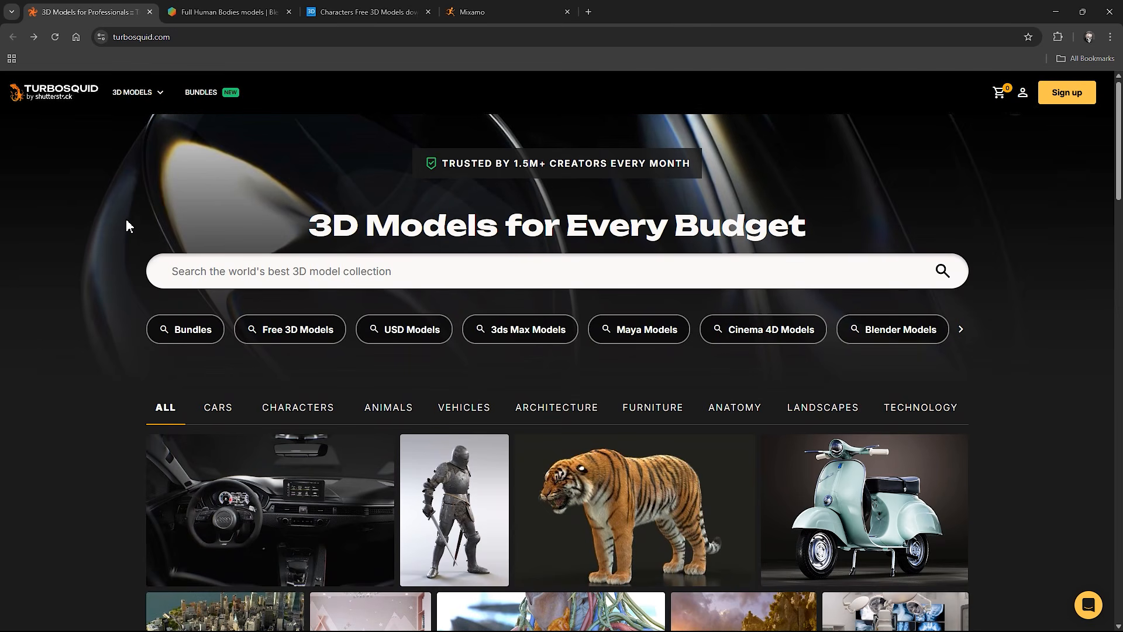
scroll(127, 221, "down", 1)
left_click_drag(280, 157, 839, 152)
left_click(841, 153)
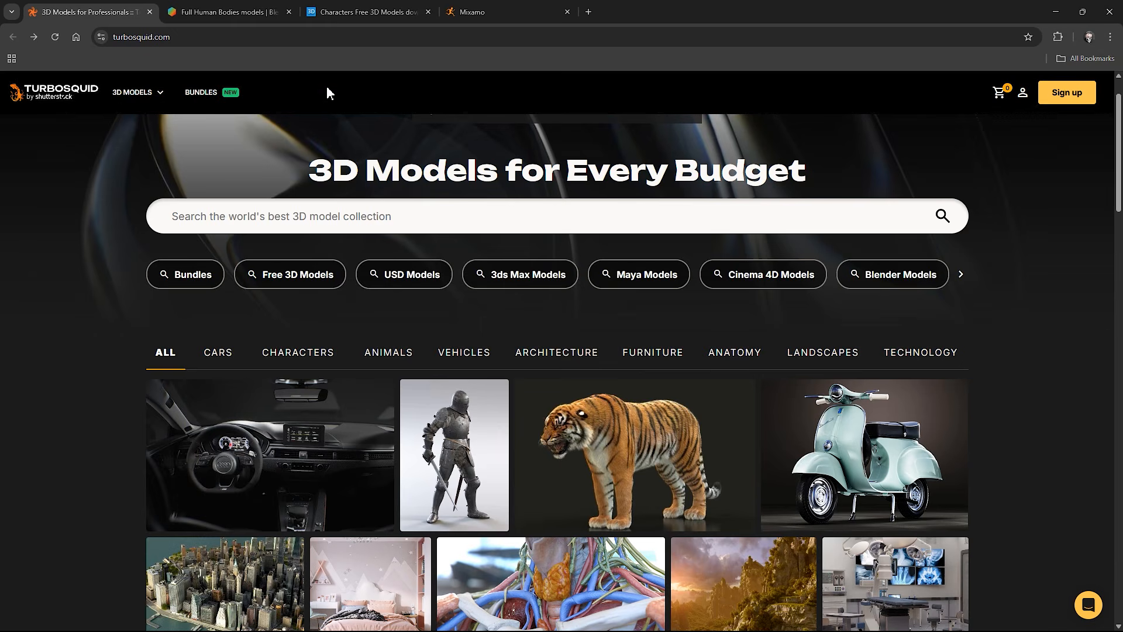
left_click(235, 13)
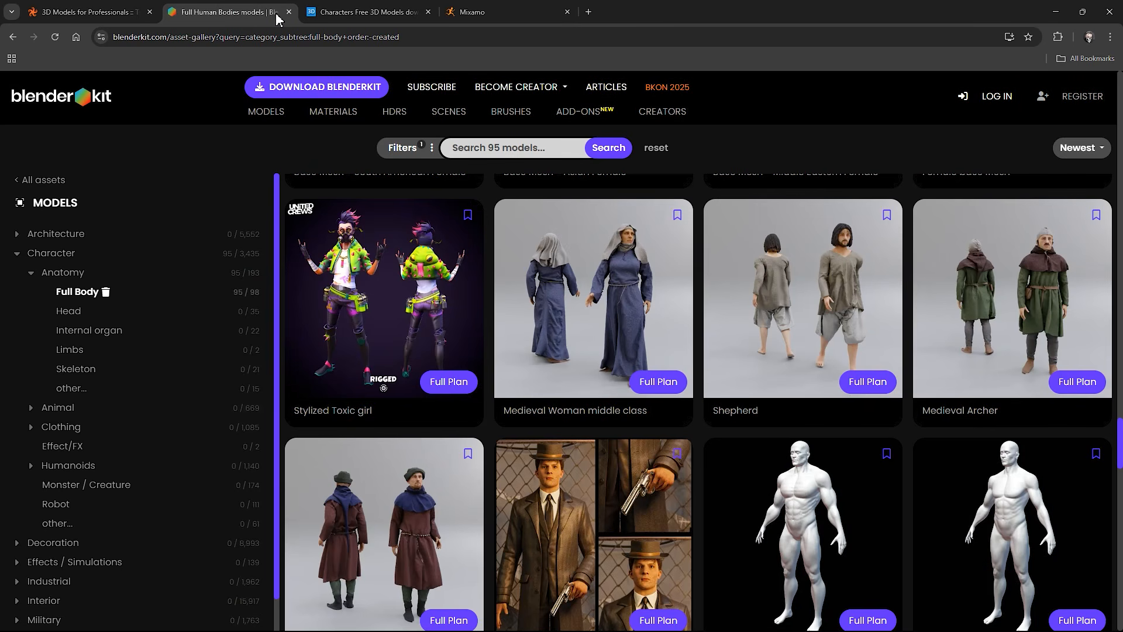
left_click(359, 16)
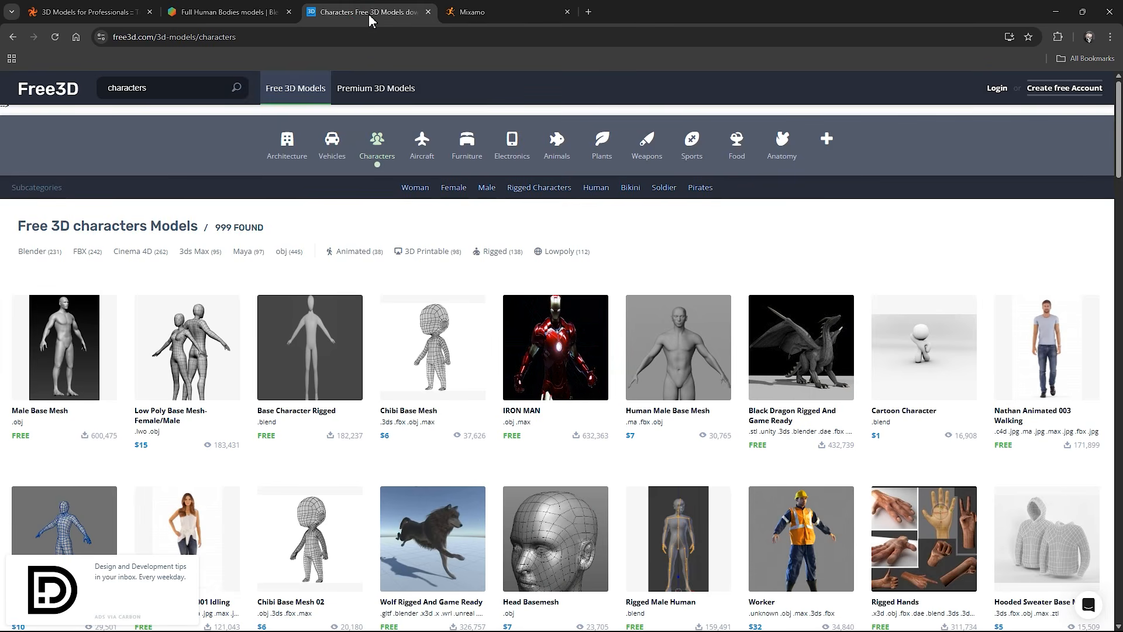
left_click(473, 17)
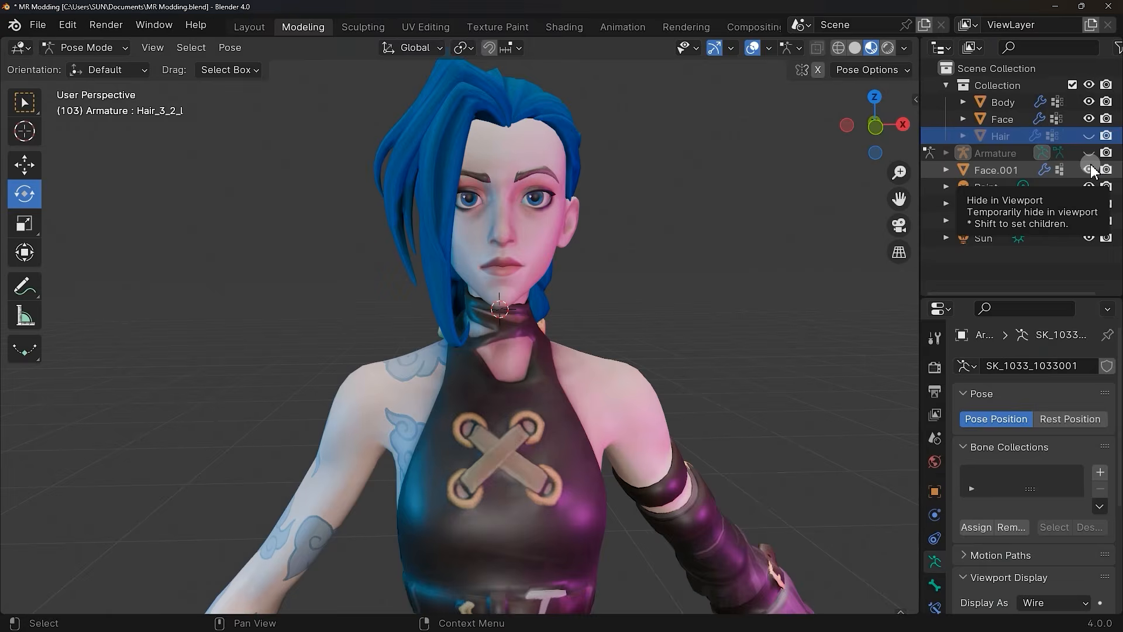
Step: In the MR Modding scene in Blender, hide Face.001 and show the Hair mesh
left_click(1089, 170)
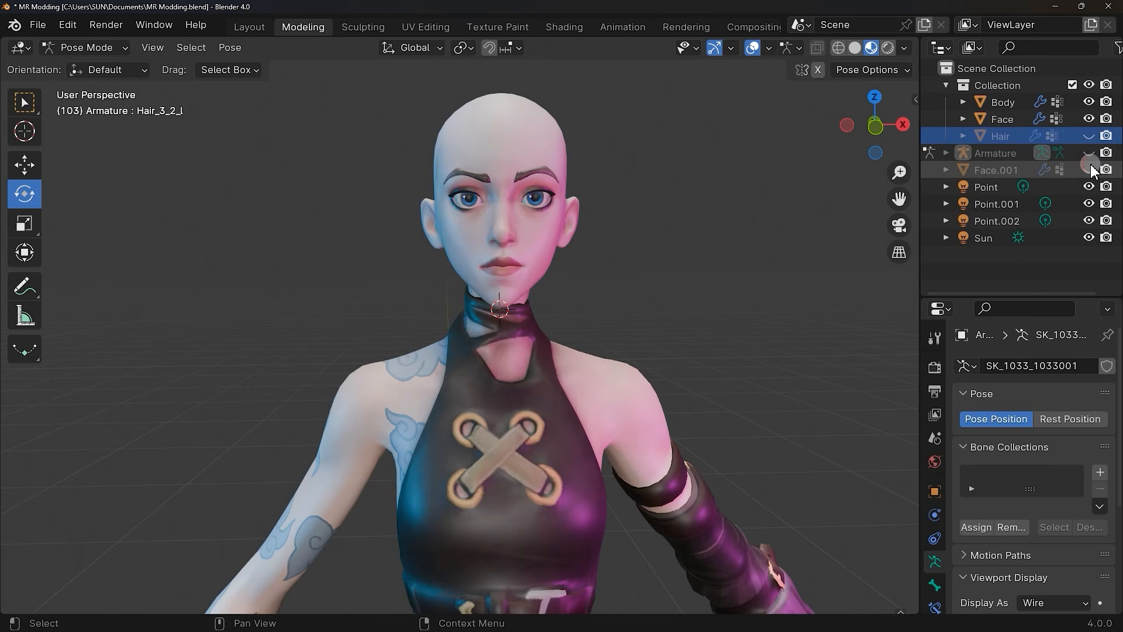
left_click(1089, 137)
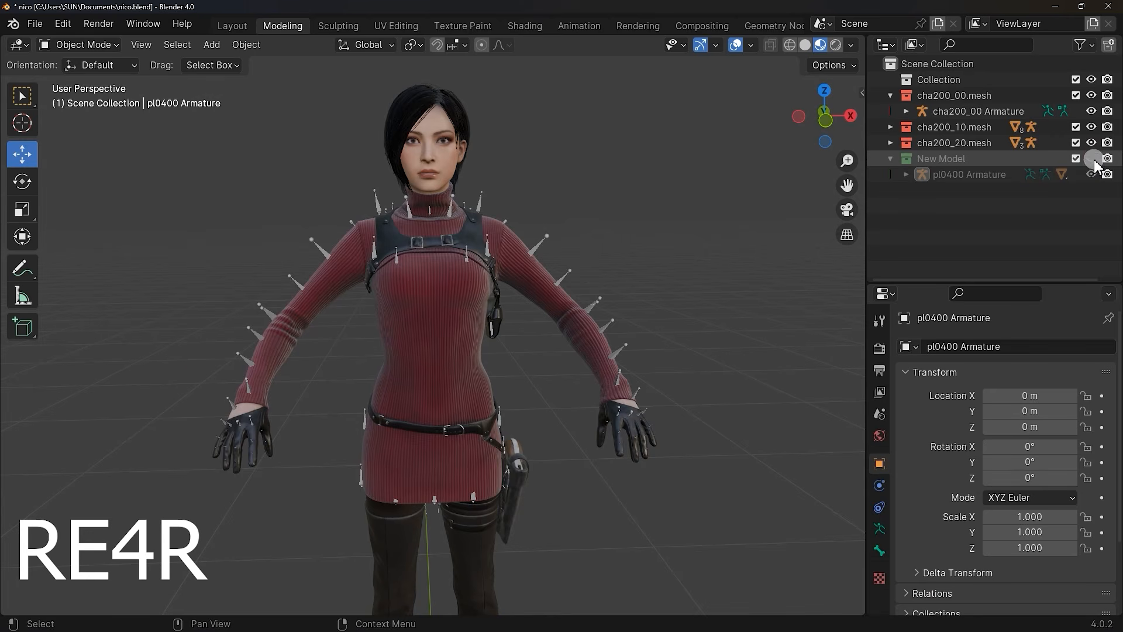
Step: In the nico.blend scene, toggle the New Model collection's visibility to compare the replacement character with the original
left_click(1093, 159)
left_click(1093, 158)
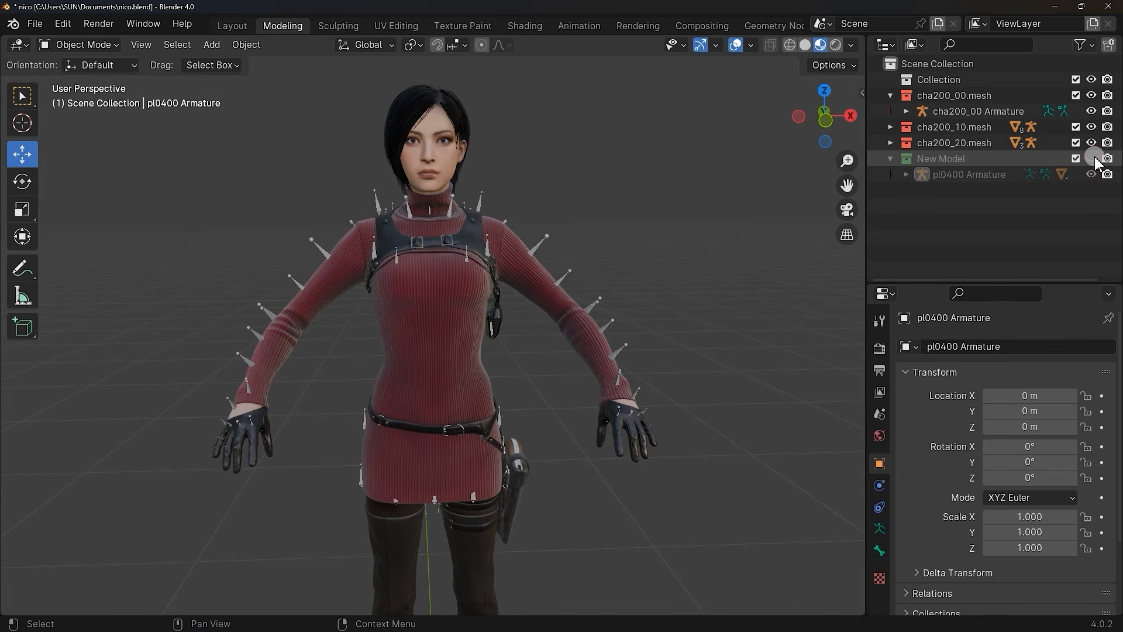
left_click(1092, 159)
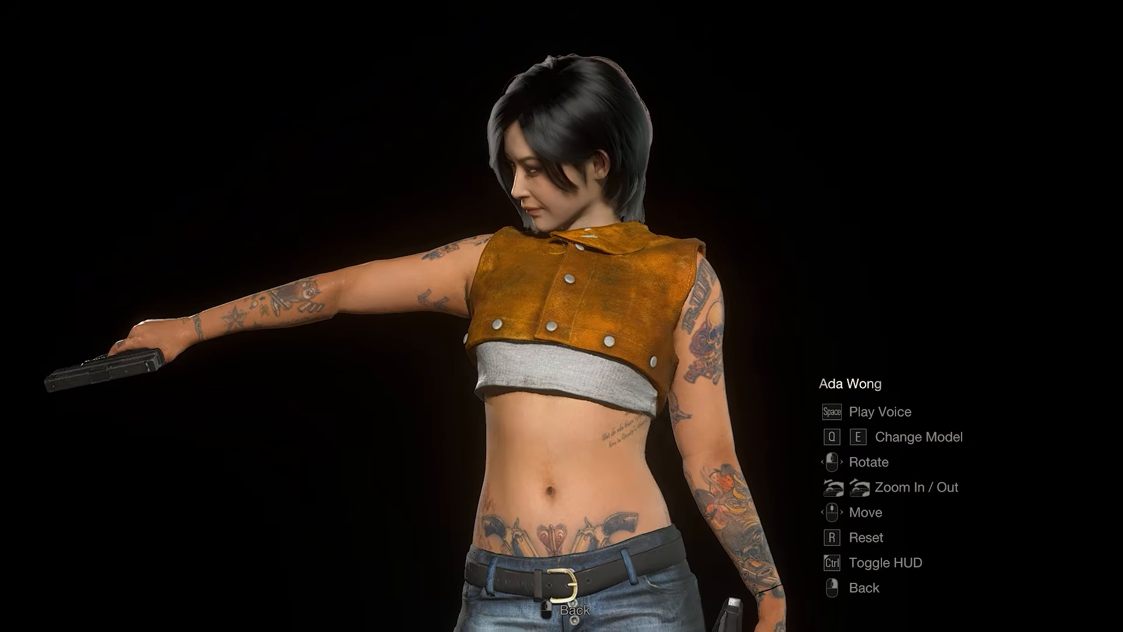